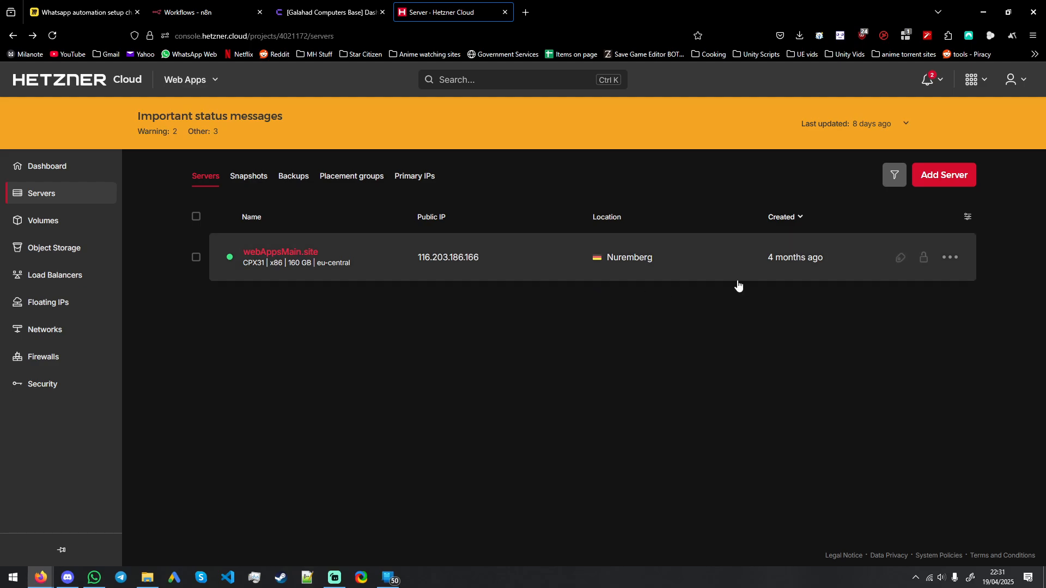
Step: Start creating a new server located in Nuremberg with the Ubuntu 24.04 image
{"action": "left_click", "coordinate": [956, 184]}
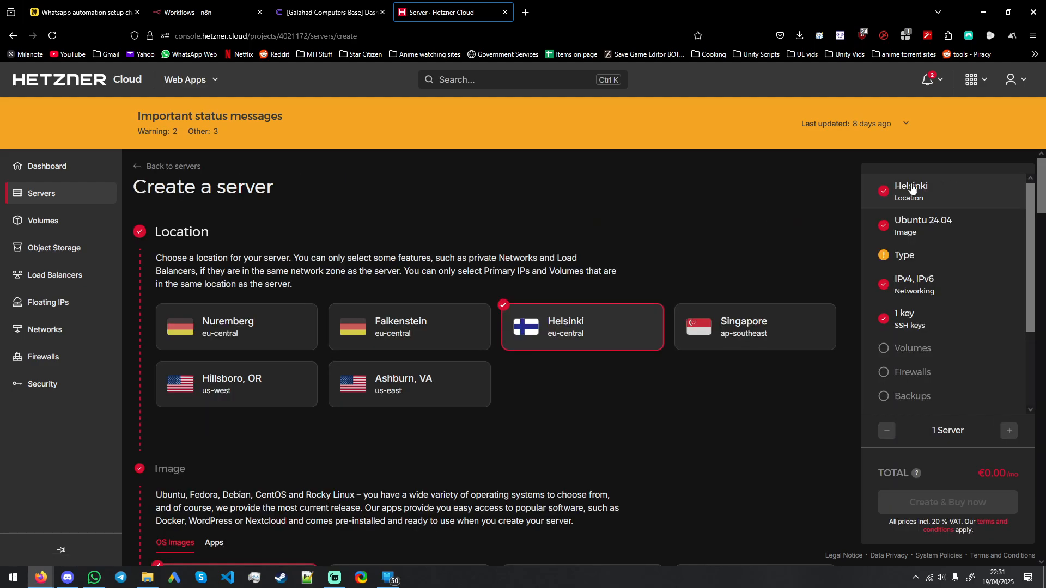
{"action": "left_click", "coordinate": [263, 346]}
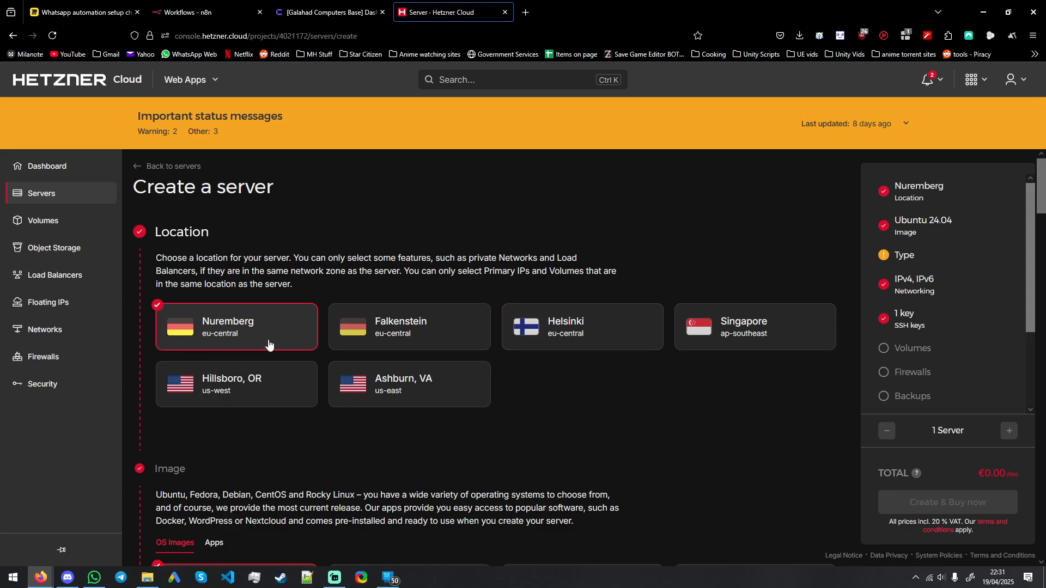
{"action": "scroll", "coordinate": [291, 338], "scroll_direction": "down", "scroll_amount": 5}
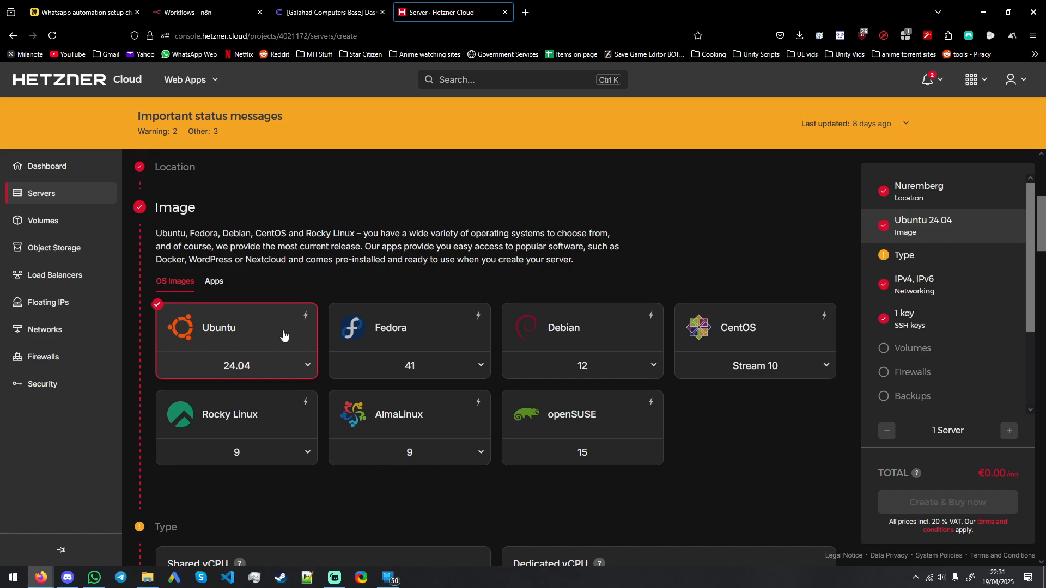
{"action": "left_click", "coordinate": [249, 373]}
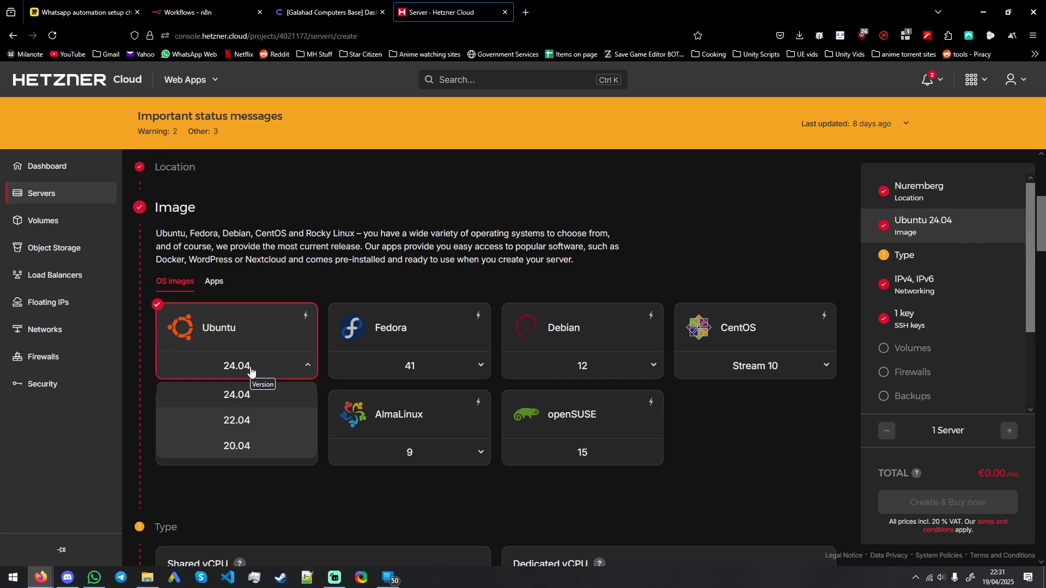
{"action": "left_click", "coordinate": [253, 376]}
Step: Choose the shared vCPU category for the server type and bring up its plans
{"action": "scroll", "coordinate": [254, 367], "scroll_direction": "down", "scroll_amount": 5}
{"action": "left_click", "coordinate": [300, 316]}
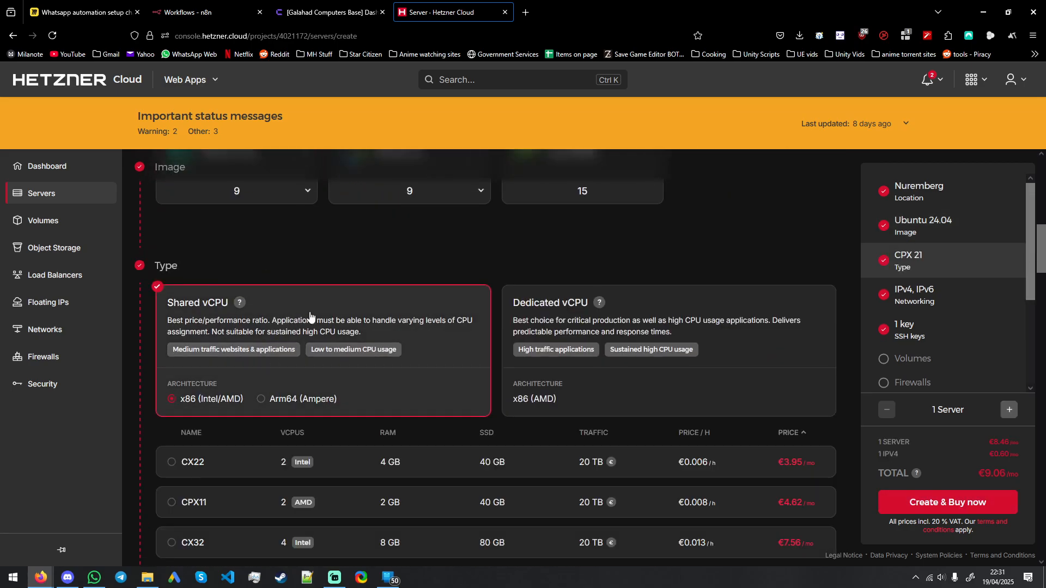
{"action": "scroll", "coordinate": [306, 324], "scroll_direction": "down", "scroll_amount": 2}
{"action": "scroll", "coordinate": [286, 351], "scroll_direction": "down", "scroll_amount": 2}
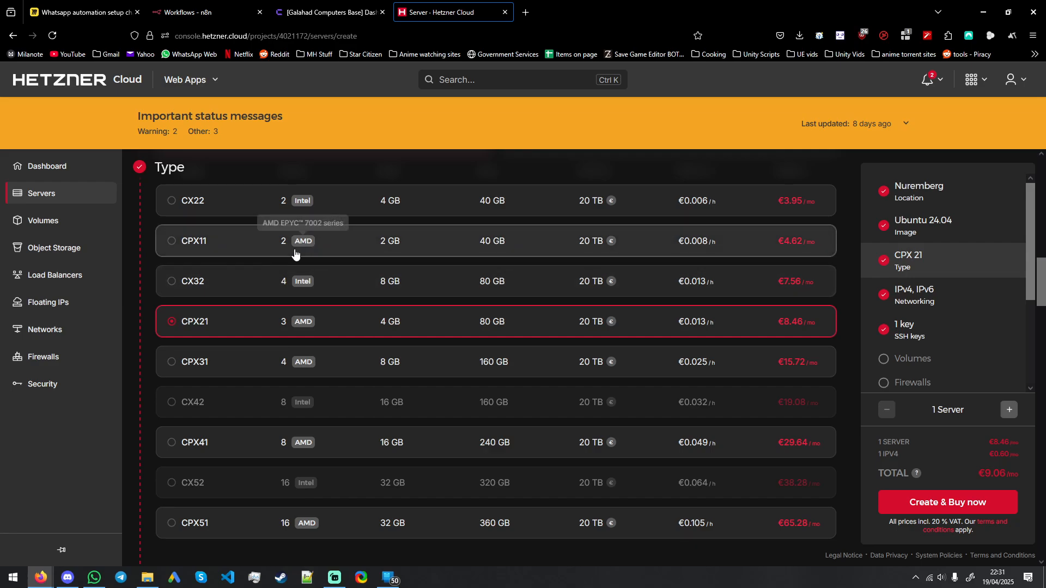
{"action": "left_click", "coordinate": [251, 249]}
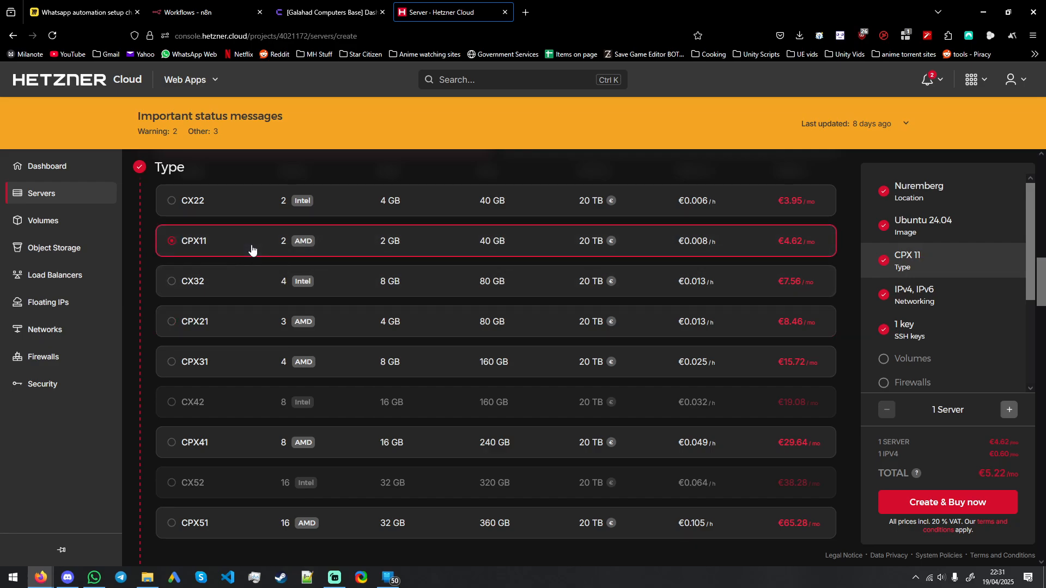
{"action": "left_click", "coordinate": [248, 210]}
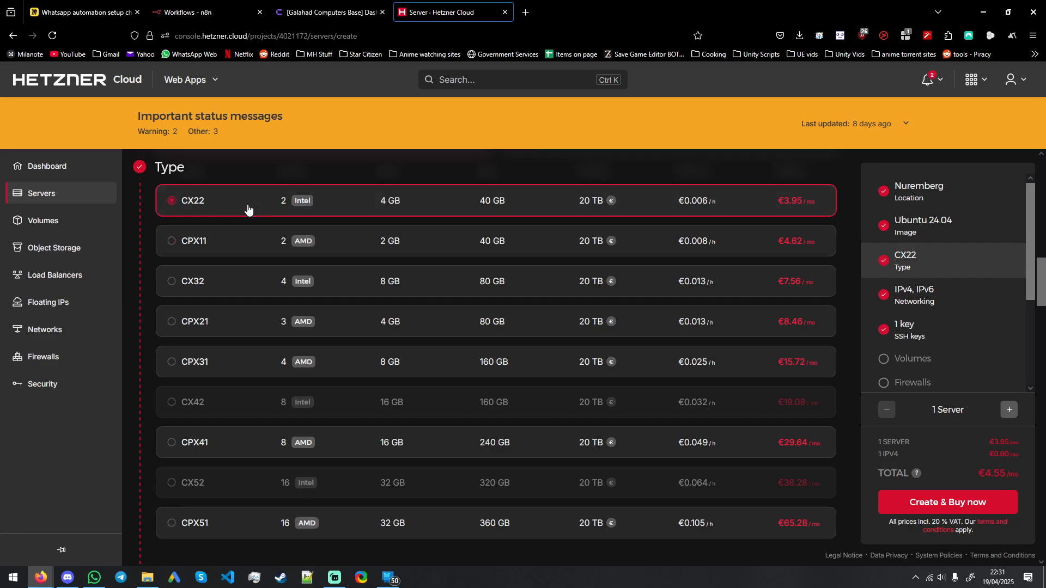
{"action": "scroll", "coordinate": [245, 240], "scroll_direction": "up", "scroll_amount": 1}
{"action": "scroll", "coordinate": [243, 256], "scroll_direction": "down", "scroll_amount": 1}
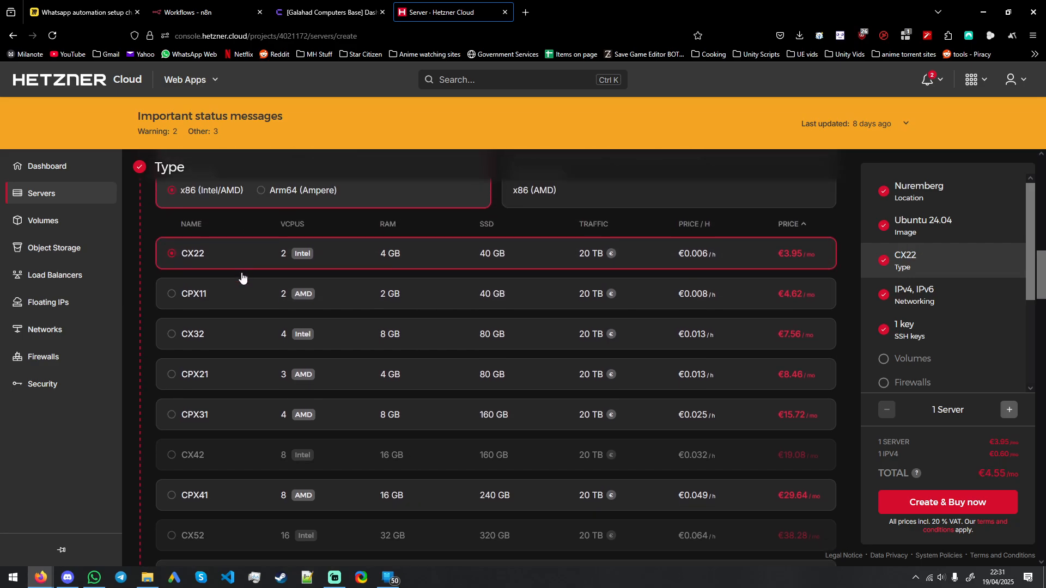
{"action": "left_click", "coordinate": [221, 251]}
{"action": "scroll", "coordinate": [216, 283], "scroll_direction": "up", "scroll_amount": 1}
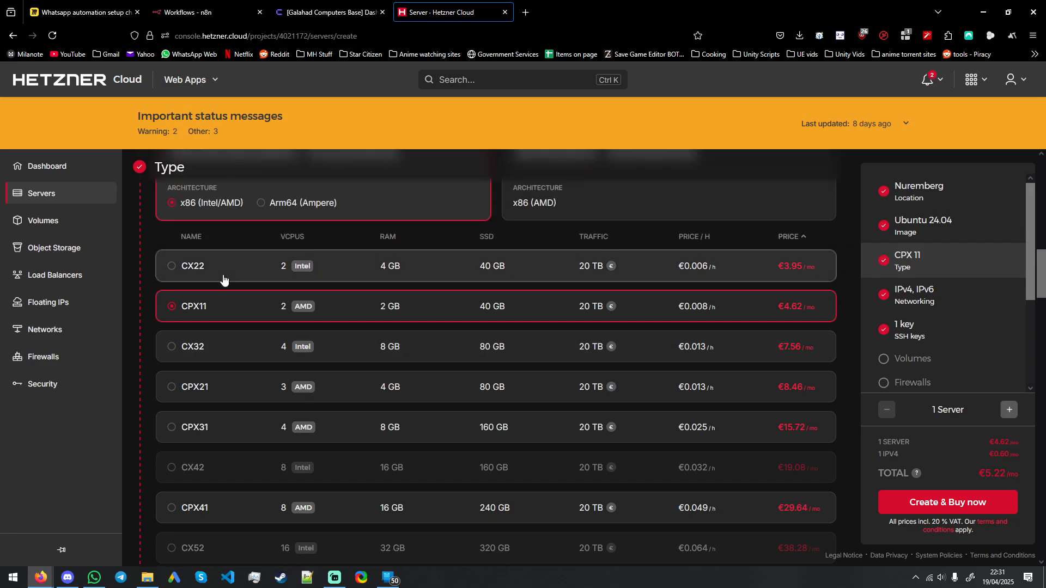
{"action": "left_click", "coordinate": [228, 276]}
Step: Select the CX32 server type, review the remaining options, and create the server with the preselected networking and SSH key
{"action": "left_click", "coordinate": [231, 344]}
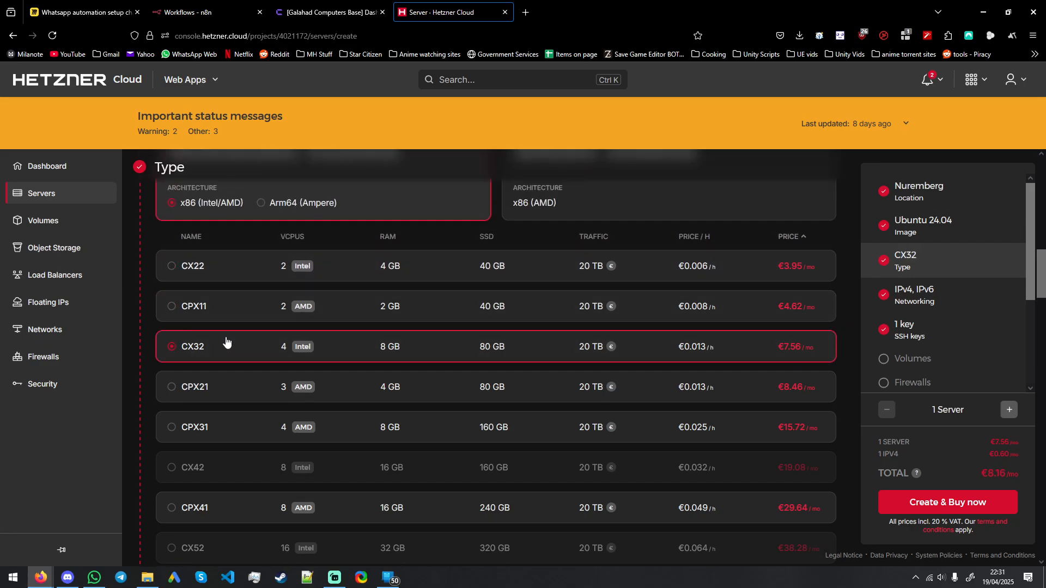
{"action": "scroll", "coordinate": [646, 415], "scroll_direction": "down", "scroll_amount": 5}
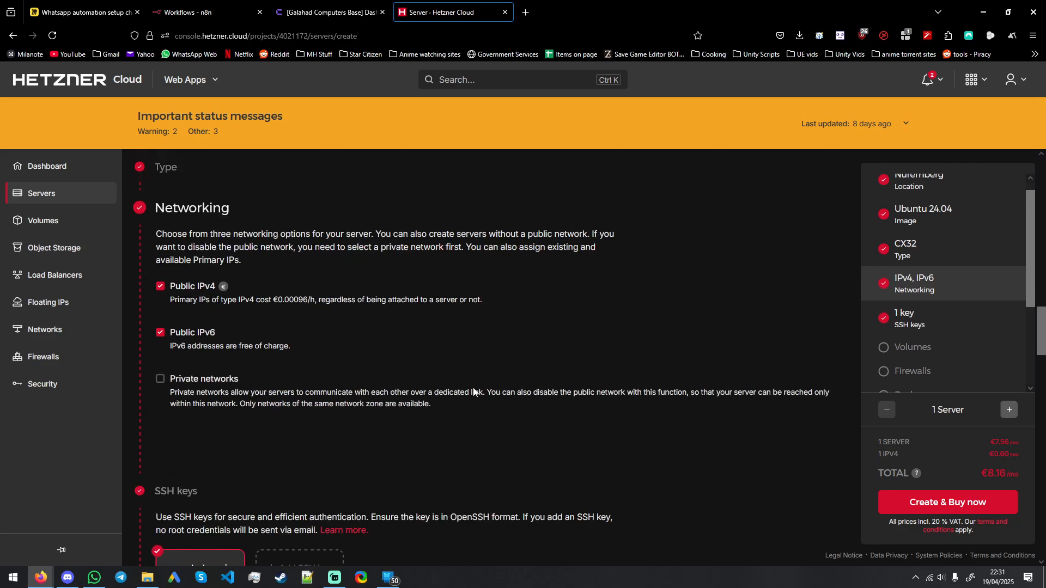
{"action": "scroll", "coordinate": [456, 382], "scroll_direction": "down", "scroll_amount": 3}
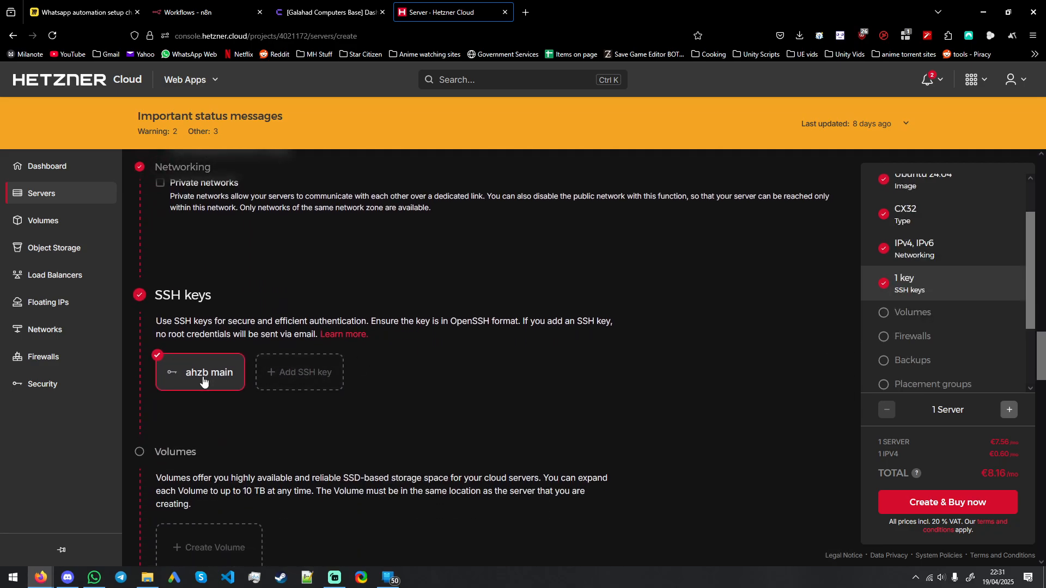
{"action": "scroll", "coordinate": [210, 380], "scroll_direction": "down", "scroll_amount": 4}
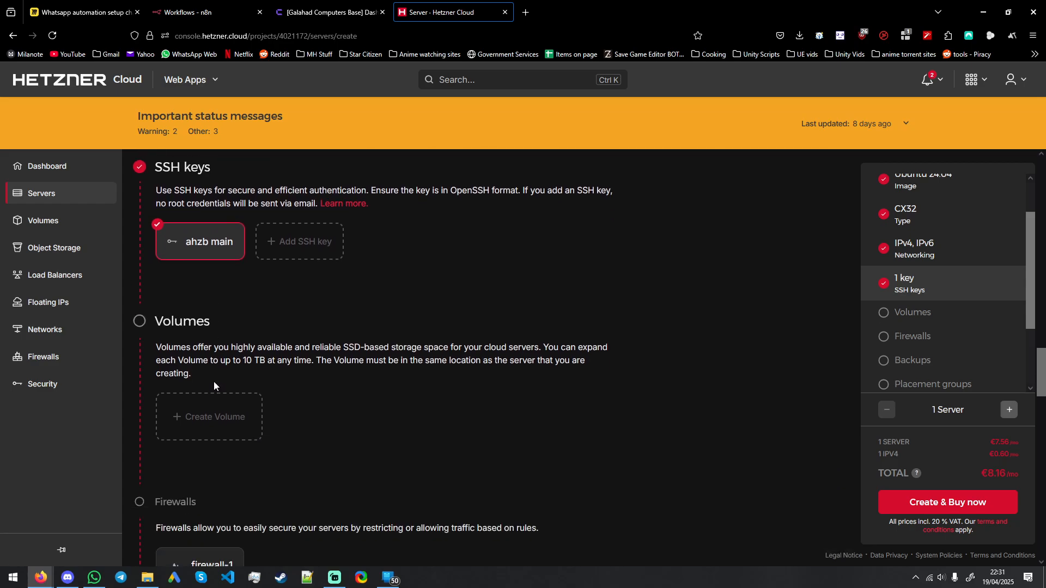
{"action": "scroll", "coordinate": [236, 375], "scroll_direction": "down", "scroll_amount": 5}
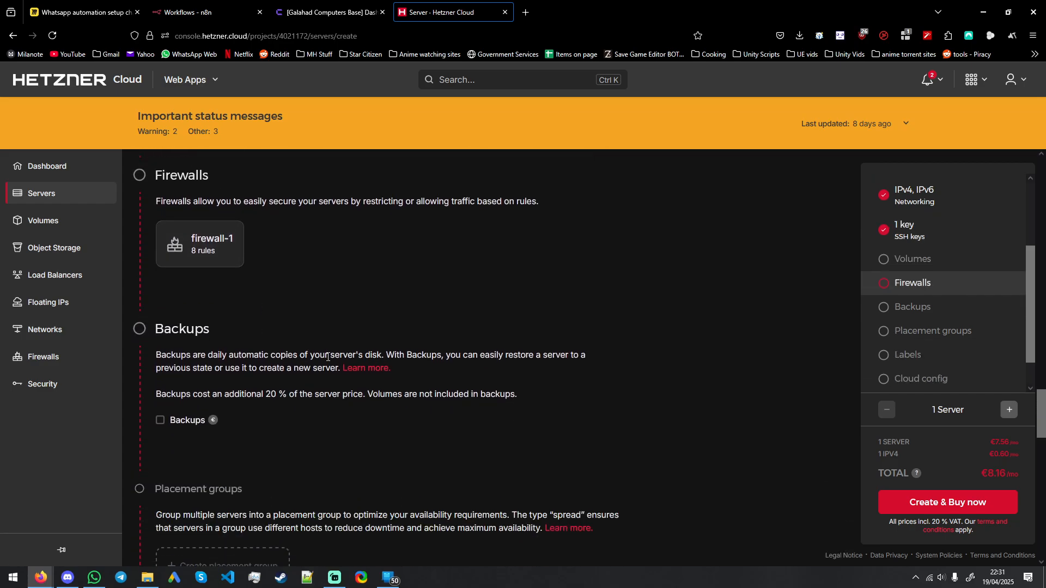
{"action": "scroll", "coordinate": [327, 359], "scroll_direction": "up", "scroll_amount": 10}
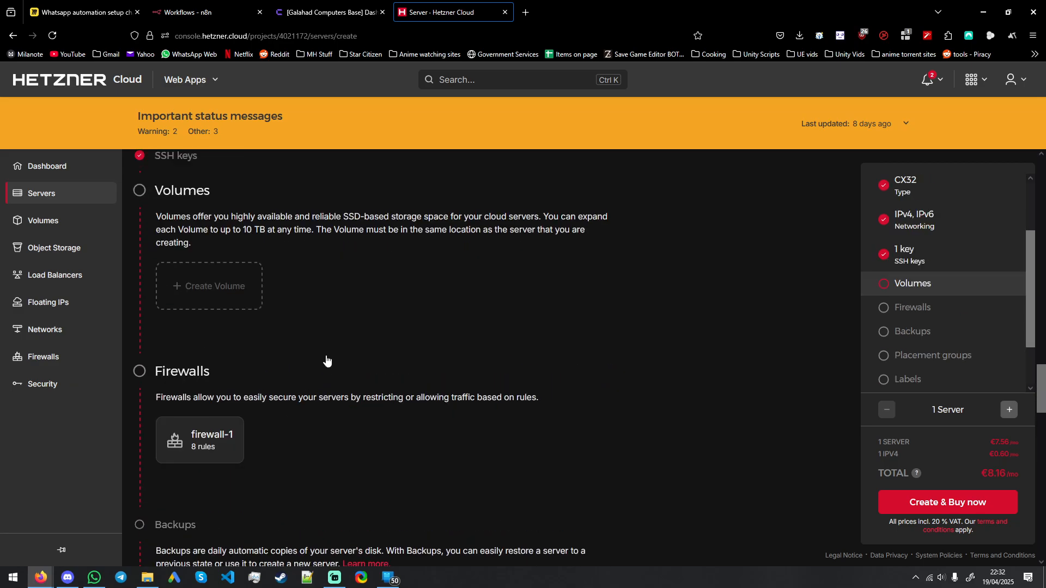
{"action": "scroll", "coordinate": [715, 403], "scroll_direction": "up", "scroll_amount": 6}
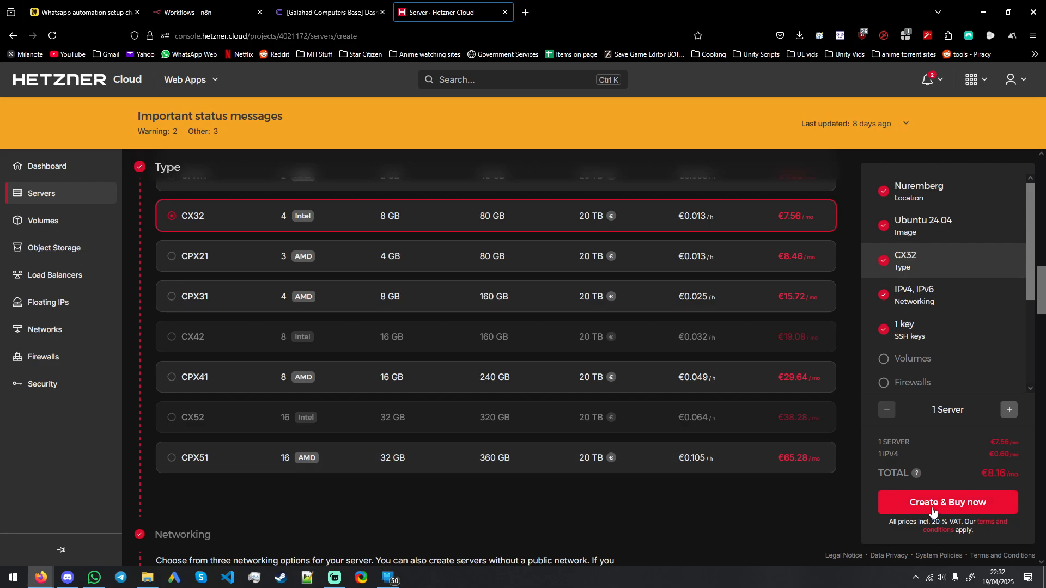
{"action": "scroll", "coordinate": [714, 432], "scroll_direction": "up", "scroll_amount": 8}
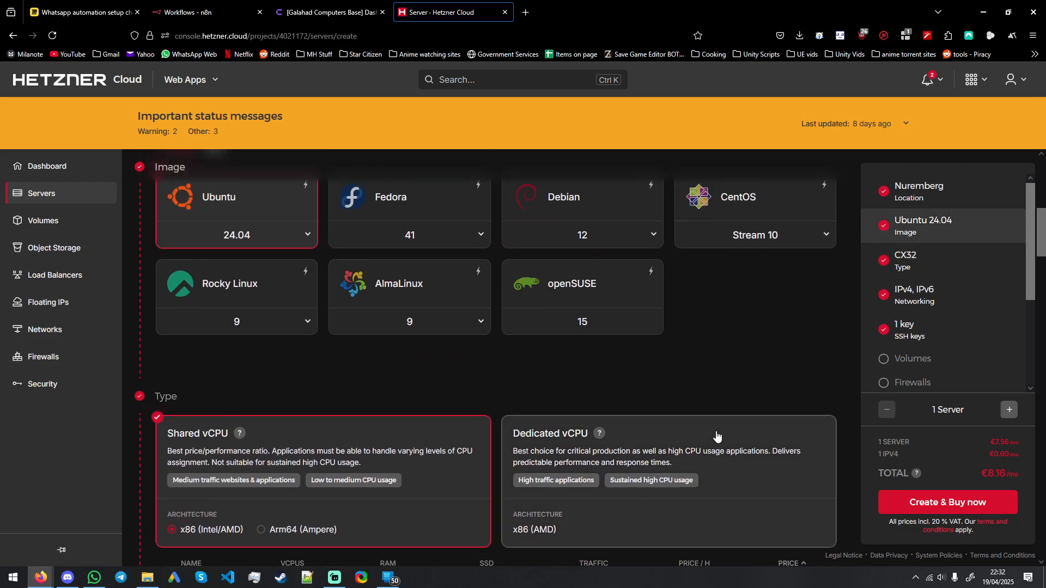
{"action": "left_click", "coordinate": [946, 510]}
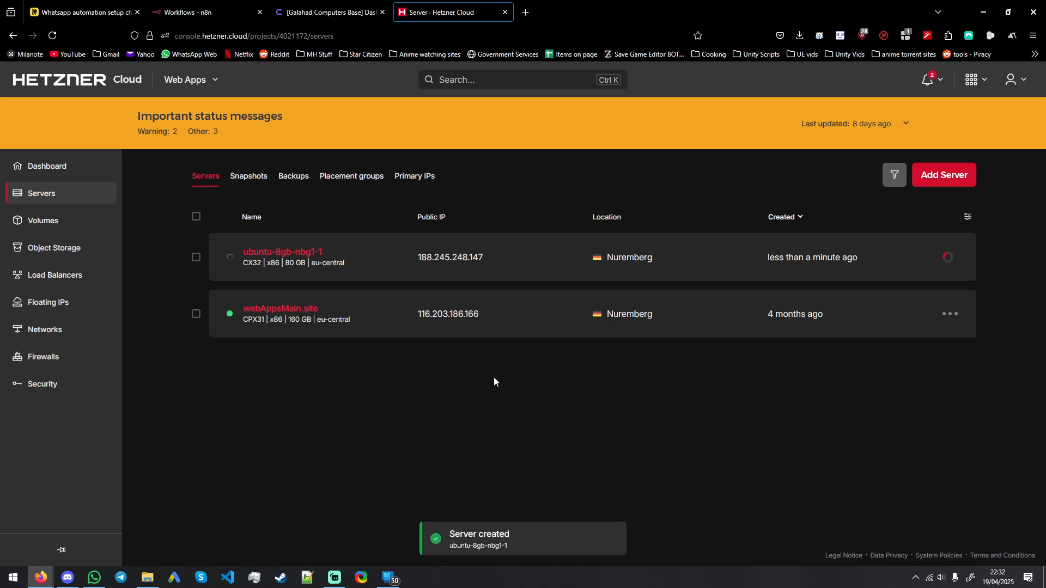
Step: Copy the new server's public IP address and open the IONOS UK website in a new tab
{"action": "left_click", "coordinate": [439, 261]}
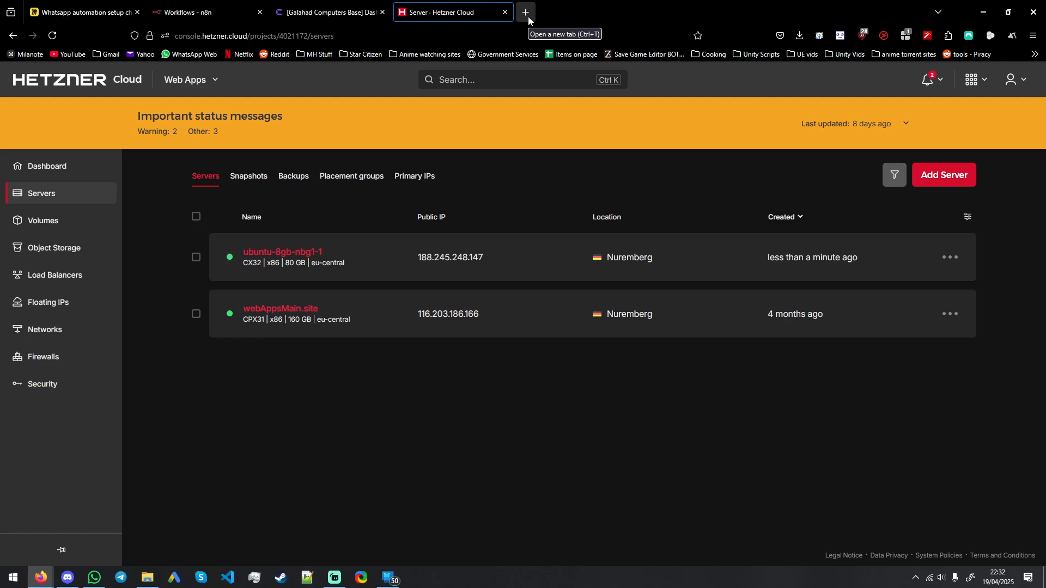
{"action": "left_click", "coordinate": [526, 13]}
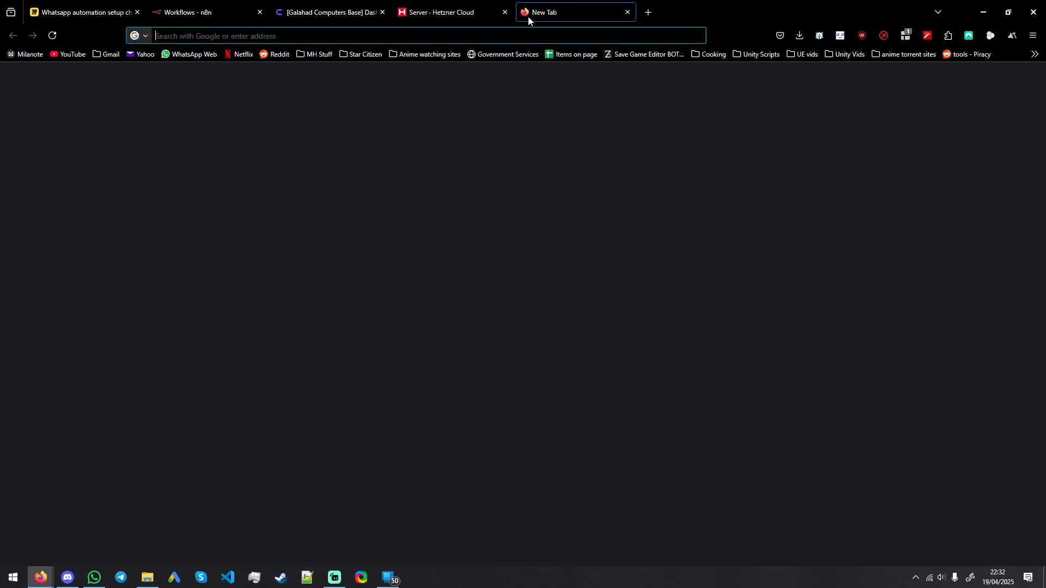
{"action": "type", "text": "ionos.co.uk/"}
{"action": "key", "text": "Return"}
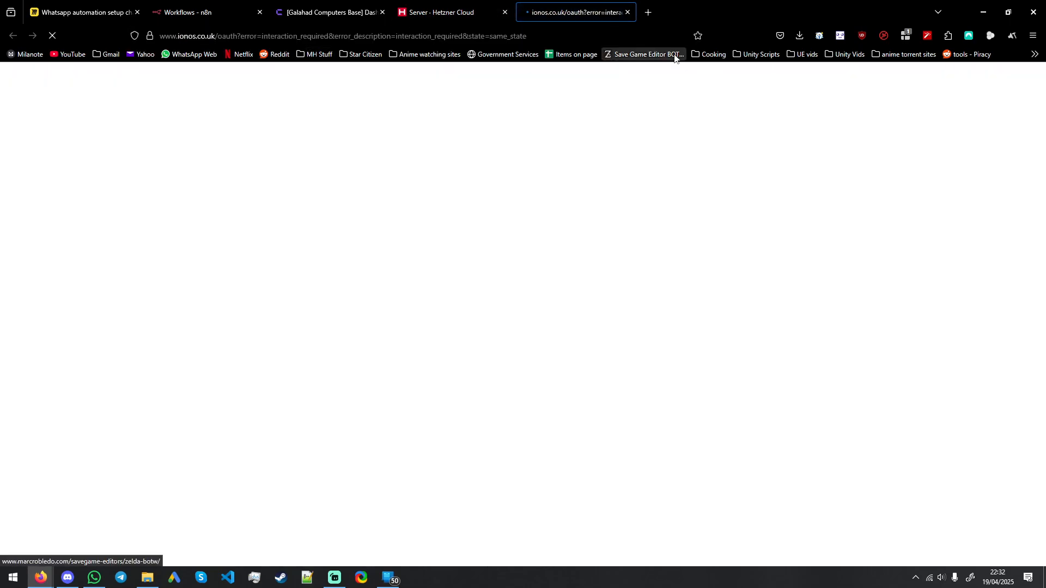
{"action": "left_click", "coordinate": [381, 32]}
{"action": "type", "text": "ionos.co.uk/"}
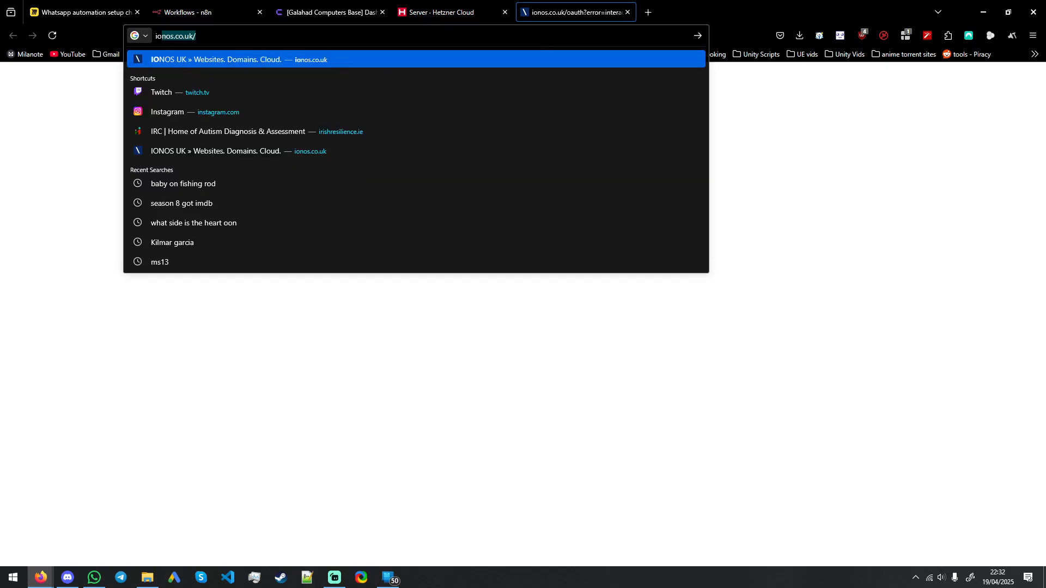
{"action": "key", "text": "Return"}
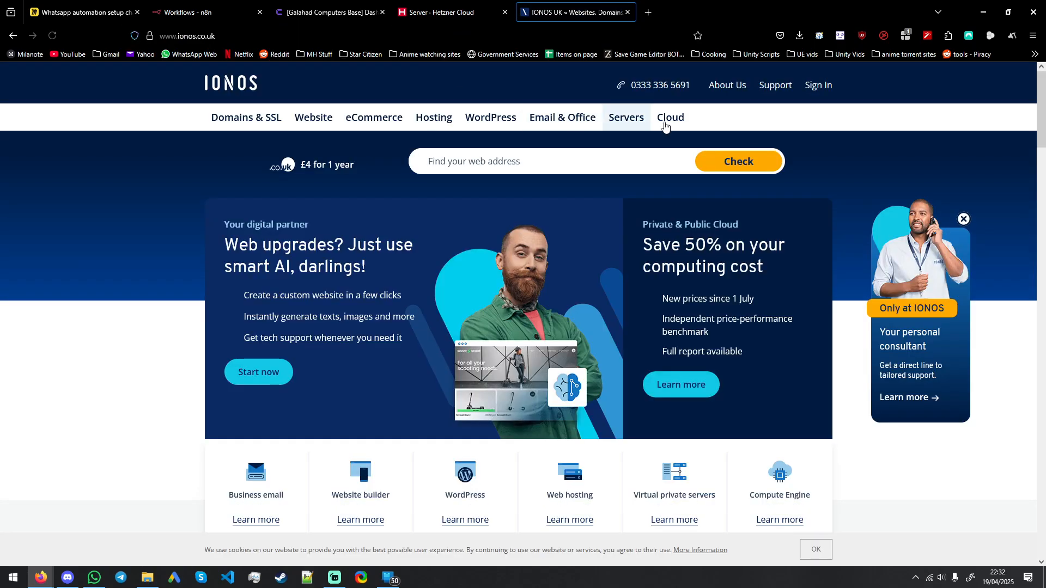
Step: Sign in to IONOS with the saved account e-mail and its password
{"action": "left_click", "coordinate": [818, 86]}
{"action": "left_click", "coordinate": [643, 318]}
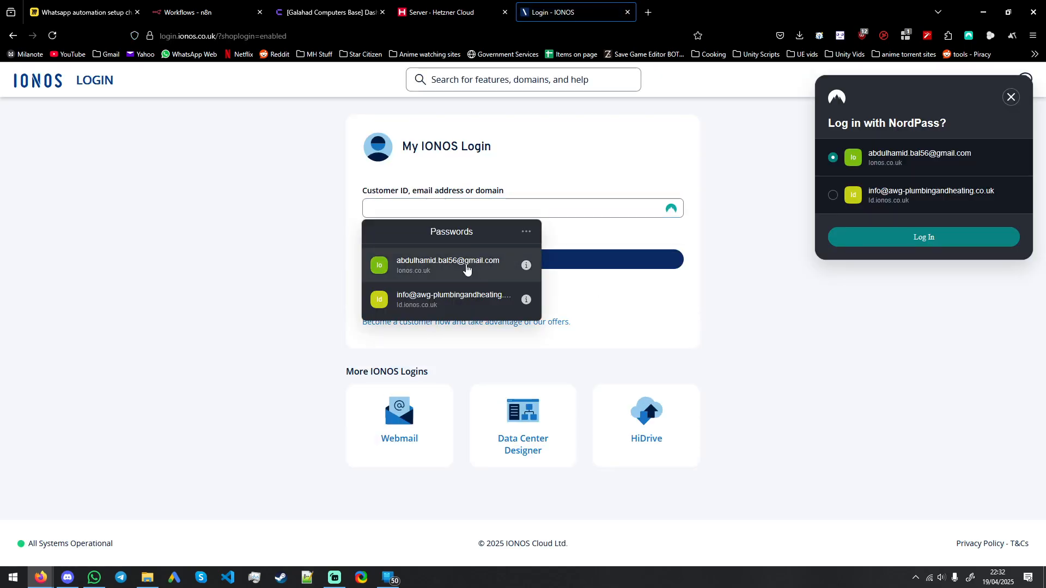
{"action": "left_click", "coordinate": [467, 265]}
{"action": "left_click", "coordinate": [555, 267]}
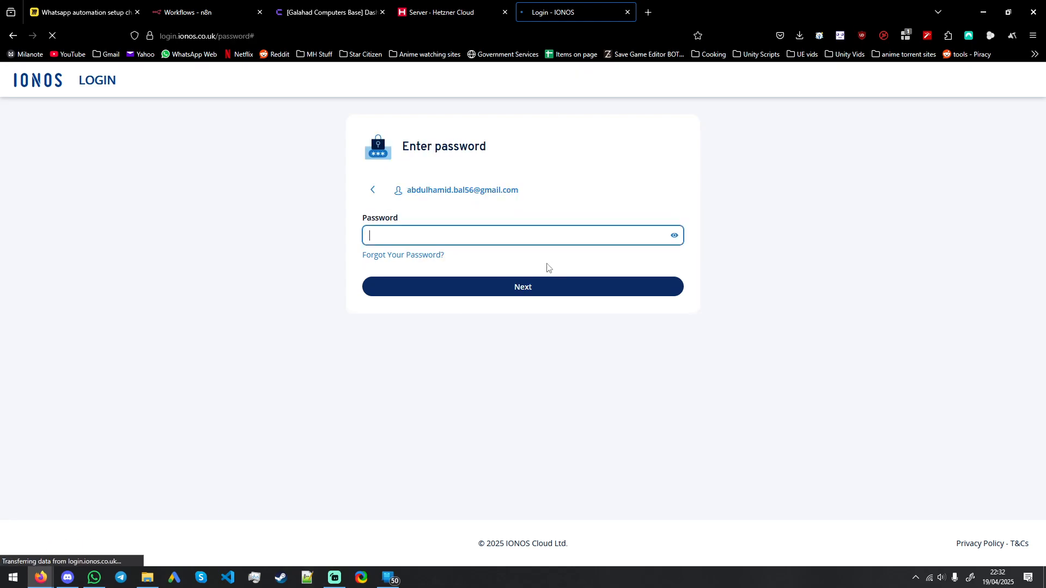
{"action": "left_click", "coordinate": [499, 240]}
{"action": "left_click", "coordinate": [474, 289]}
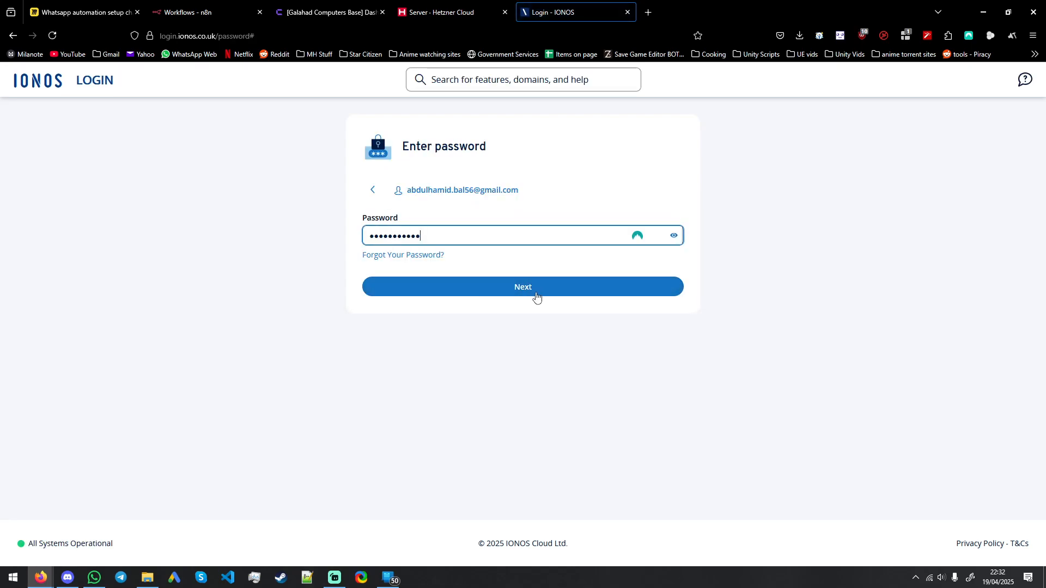
{"action": "left_click", "coordinate": [533, 290]}
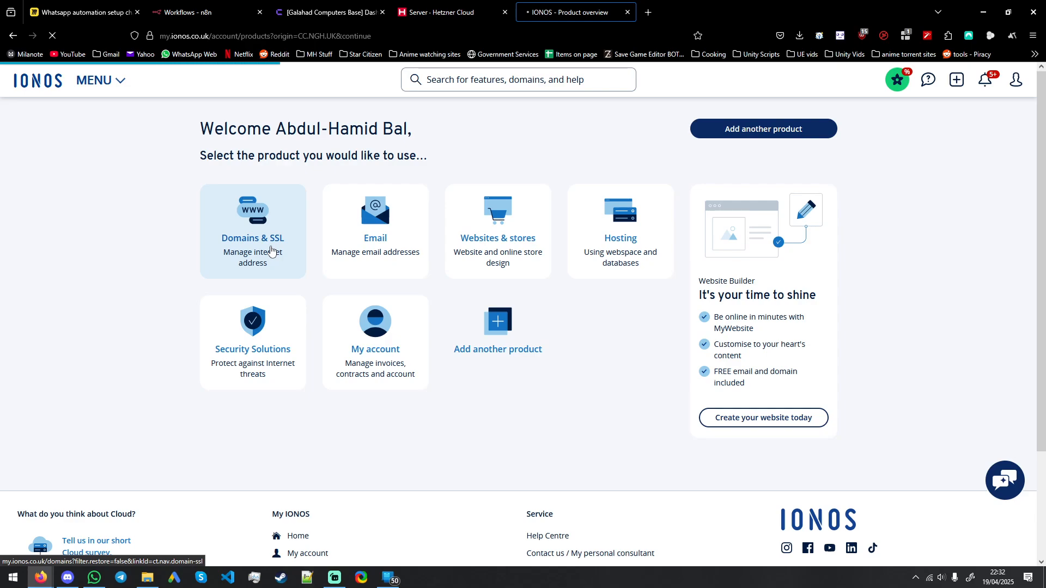
Step: Open the DNS records of the ahzb.co.uk domain
{"action": "left_click", "coordinate": [271, 250]}
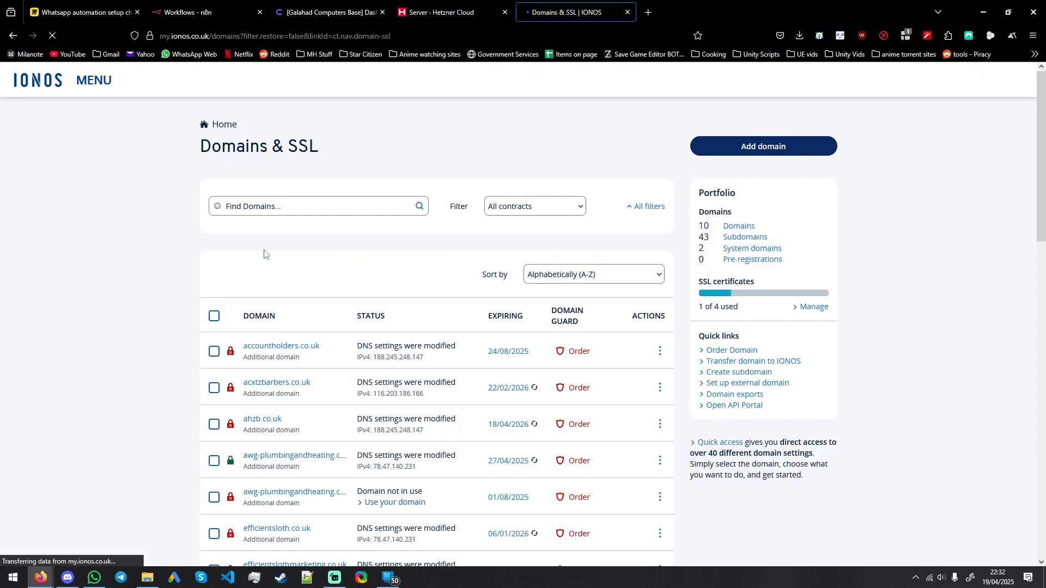
{"action": "scroll", "coordinate": [320, 292], "scroll_direction": "down", "scroll_amount": 2}
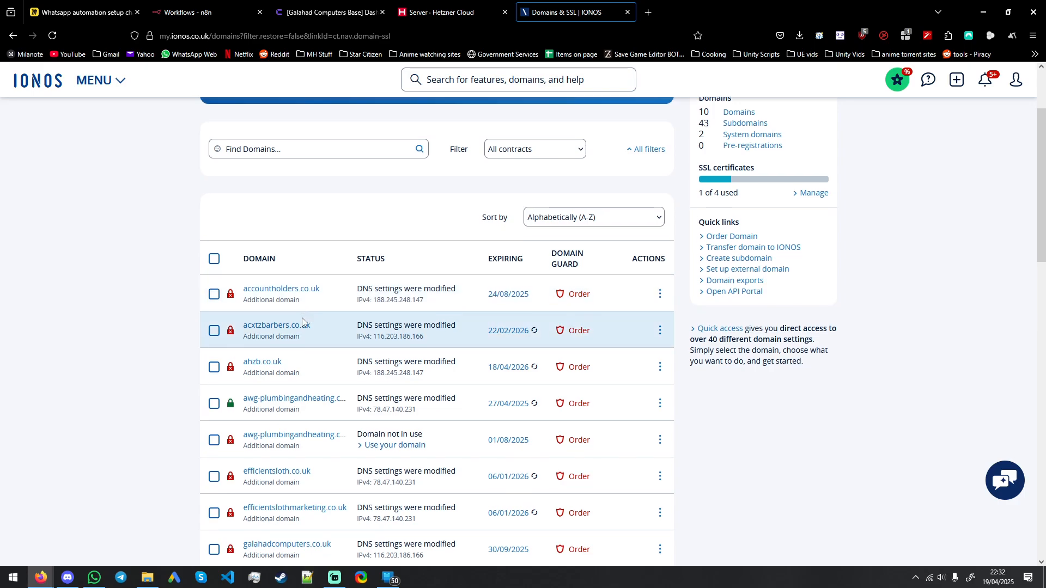
{"action": "scroll", "coordinate": [273, 327], "scroll_direction": "down", "scroll_amount": 1}
{"action": "left_click", "coordinate": [267, 301]}
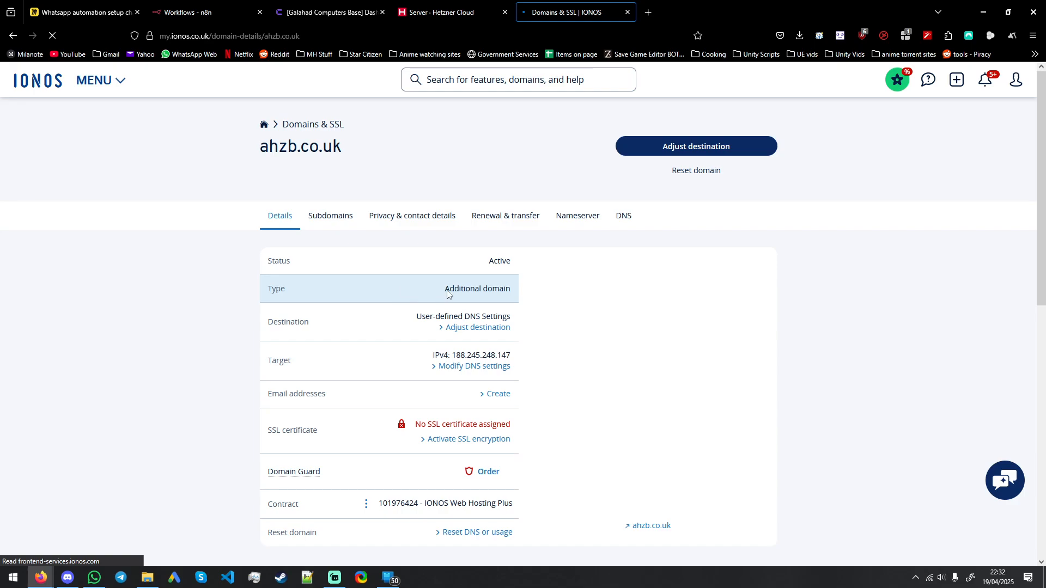
{"action": "left_click", "coordinate": [624, 216]}
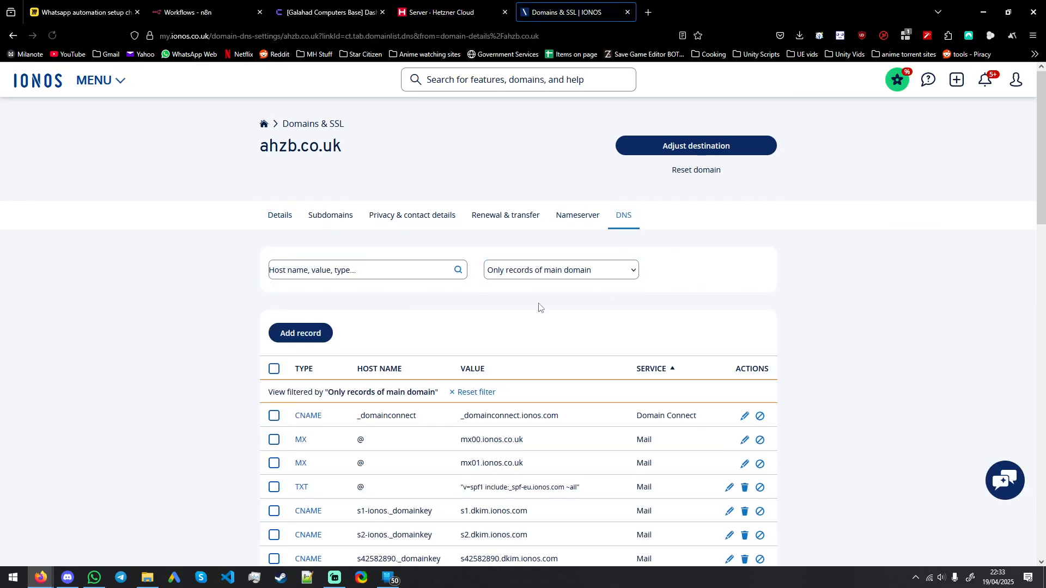
Step: Edit the A record for host @ and save it pointing to 188.245.248.147 with a 1 hour TTL
{"action": "scroll", "coordinate": [537, 303], "scroll_direction": "down", "scroll_amount": 5}
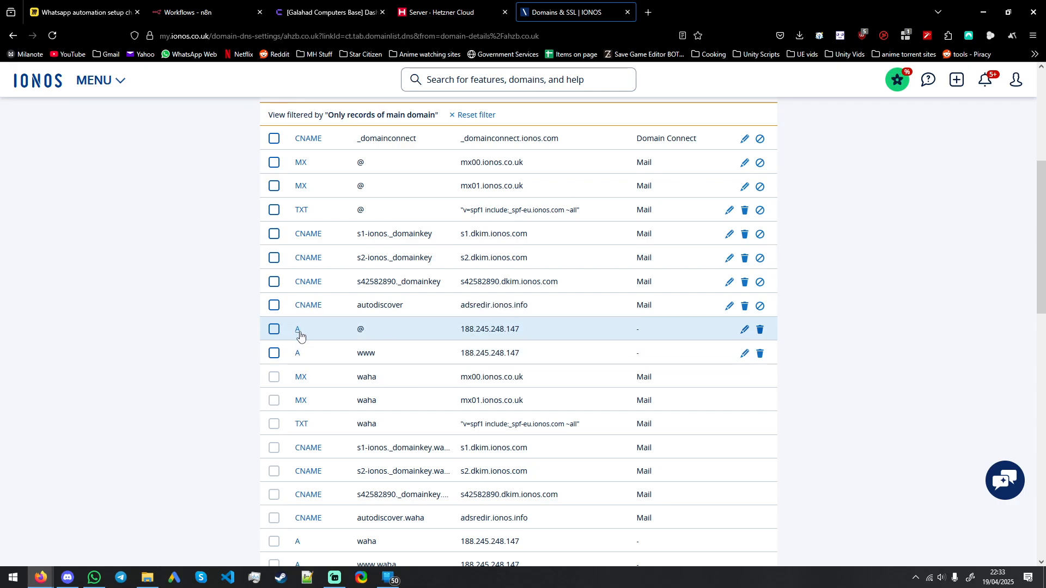
{"action": "scroll", "coordinate": [300, 338], "scroll_direction": "up", "scroll_amount": 1}
{"action": "scroll", "coordinate": [300, 341], "scroll_direction": "up", "scroll_amount": 5}
{"action": "scroll", "coordinate": [309, 344], "scroll_direction": "down", "scroll_amount": 6}
{"action": "mouse_move", "coordinate": [376, 355]}
{"action": "left_mouse_down"}
{"action": "mouse_move", "coordinate": [392, 351]}
{"action": "mouse_move", "coordinate": [382, 354]}
{"action": "left_mouse_up"}
{"action": "left_click", "coordinate": [381, 329]}
{"action": "left_click", "coordinate": [744, 330]}
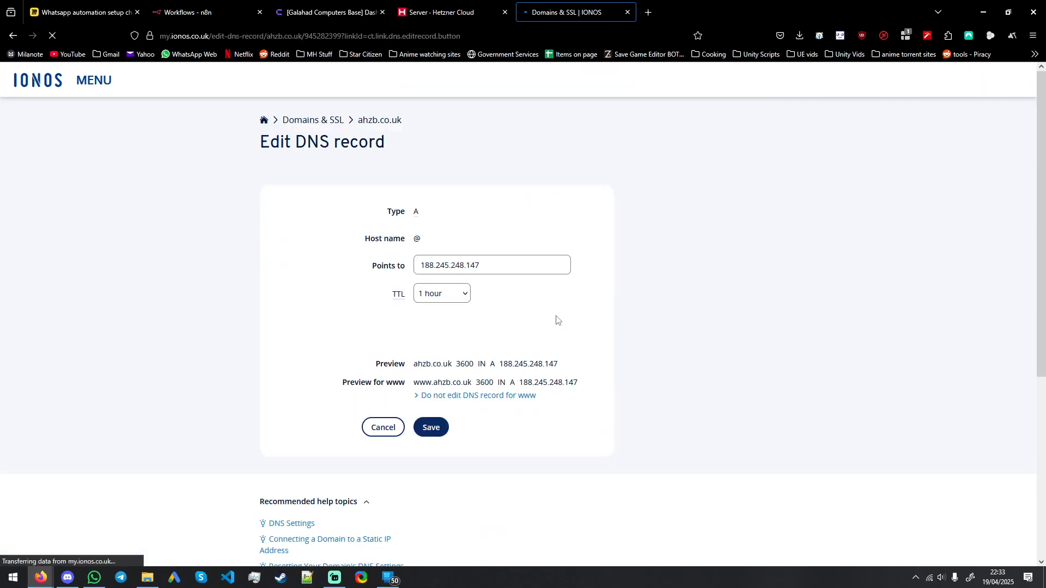
{"action": "left_click", "coordinate": [509, 271]}
{"action": "left_click", "coordinate": [491, 246]}
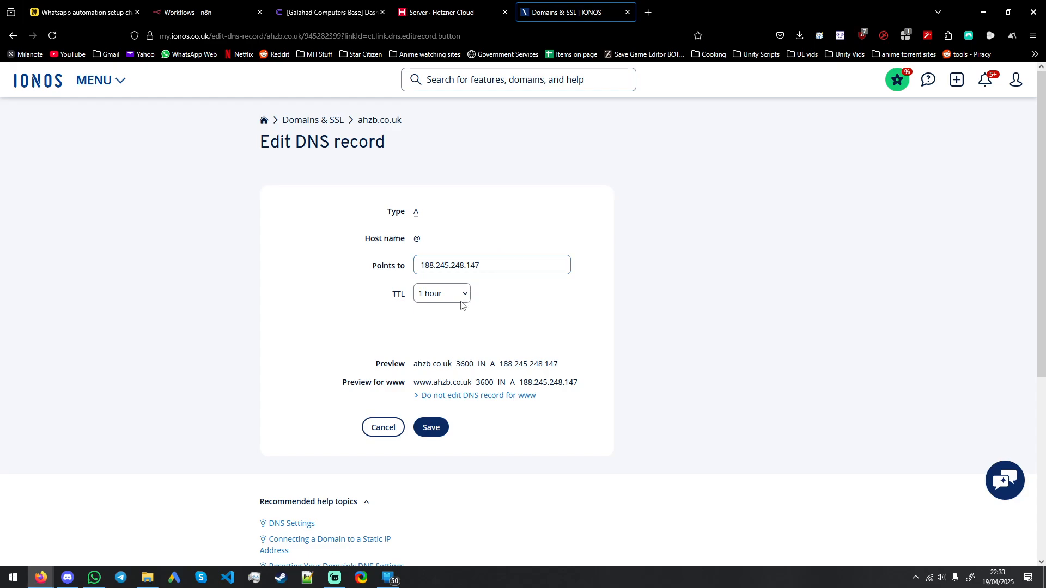
{"action": "left_click", "coordinate": [430, 427]}
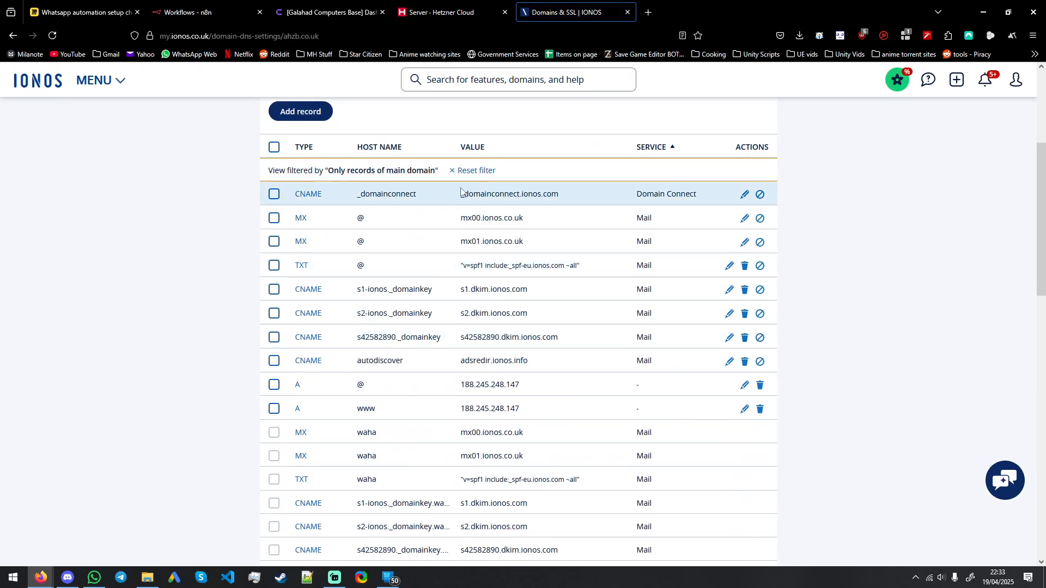
Step: Copy the ubuntu-8gb-nbg1-1 server's public IP from Hetzner Cloud and switch to the SSH config file in Visual Studio Code
{"action": "left_click", "coordinate": [452, 12]}
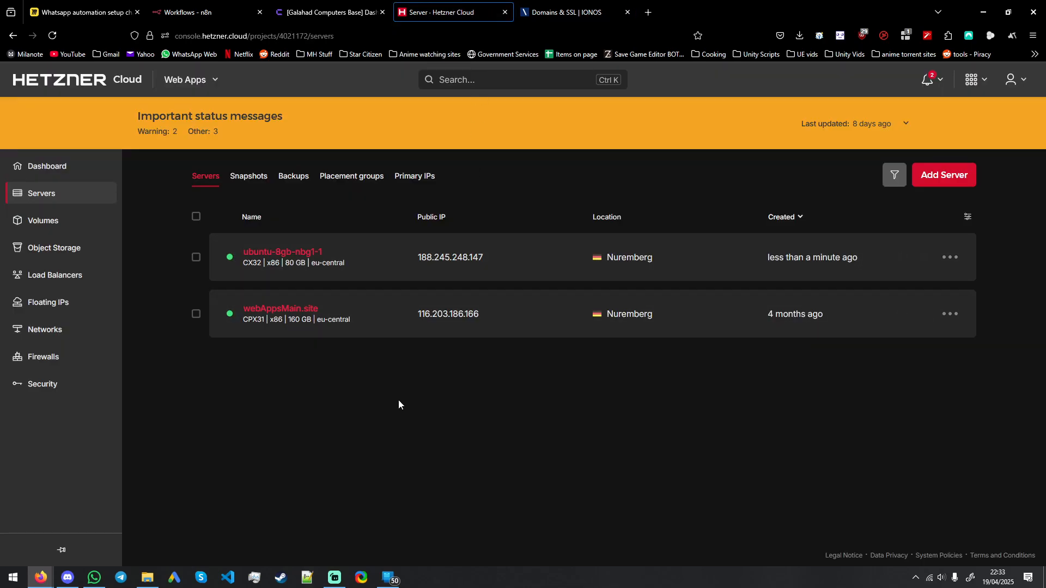
{"action": "left_click", "coordinate": [436, 259]}
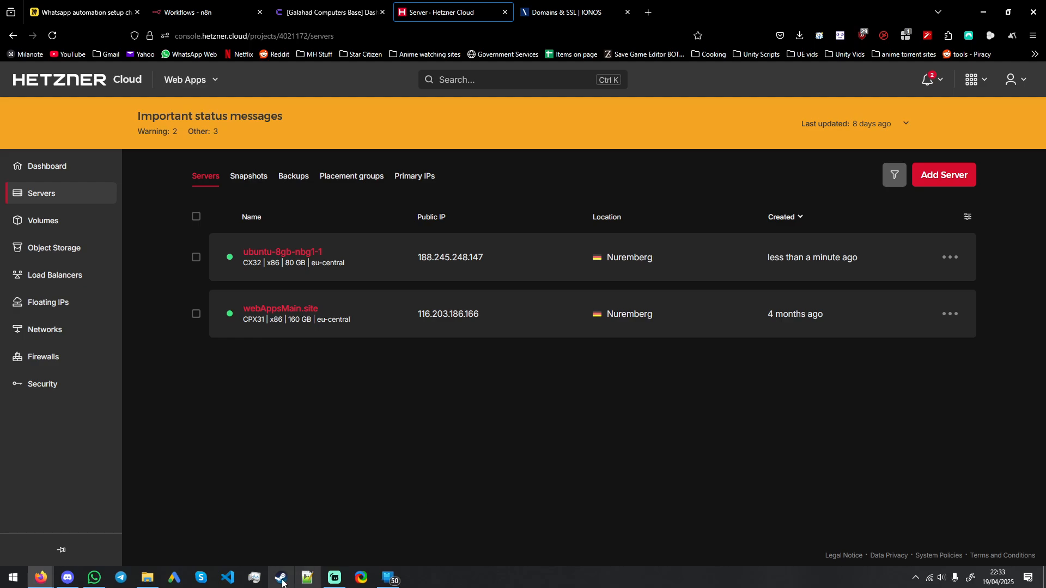
{"action": "left_click", "coordinate": [235, 582]}
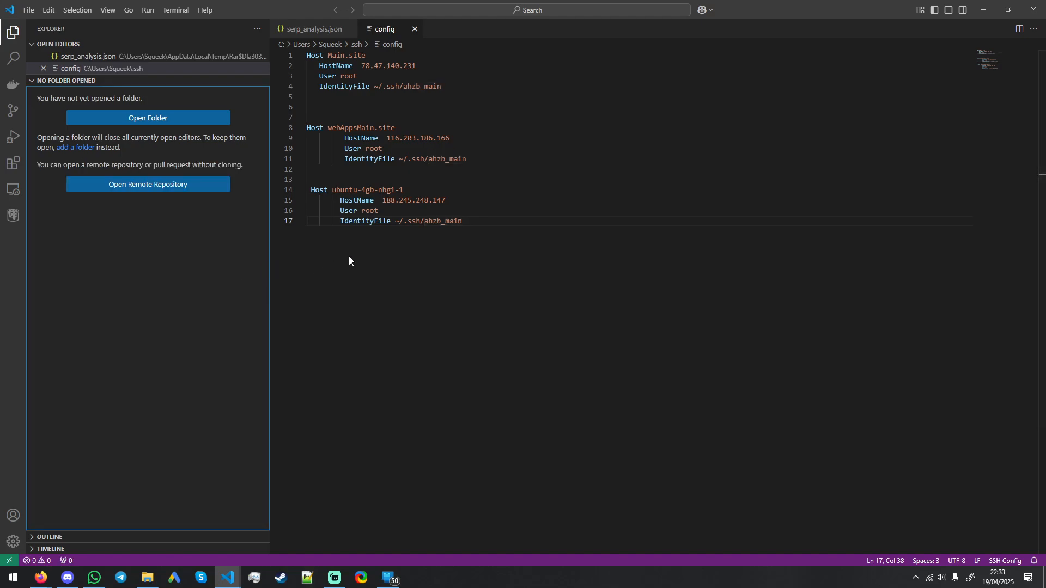
{"action": "left_click", "coordinate": [482, 223]}
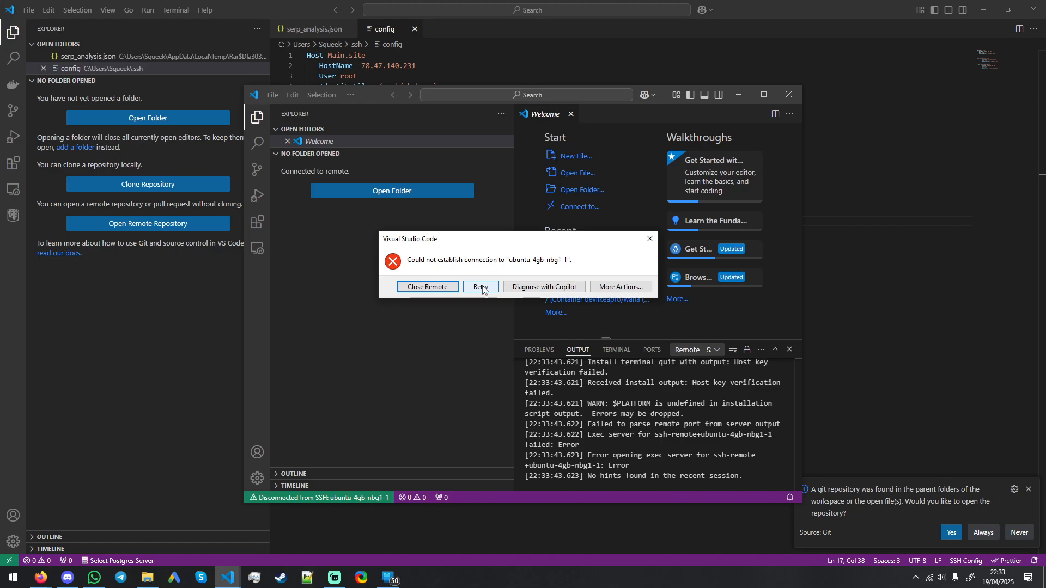
Step: Retry the SSH connection to ubuntu-4gb-nbg1-1 and examine the Remote-SSH output and the connection options
{"action": "left_click", "coordinate": [481, 286]}
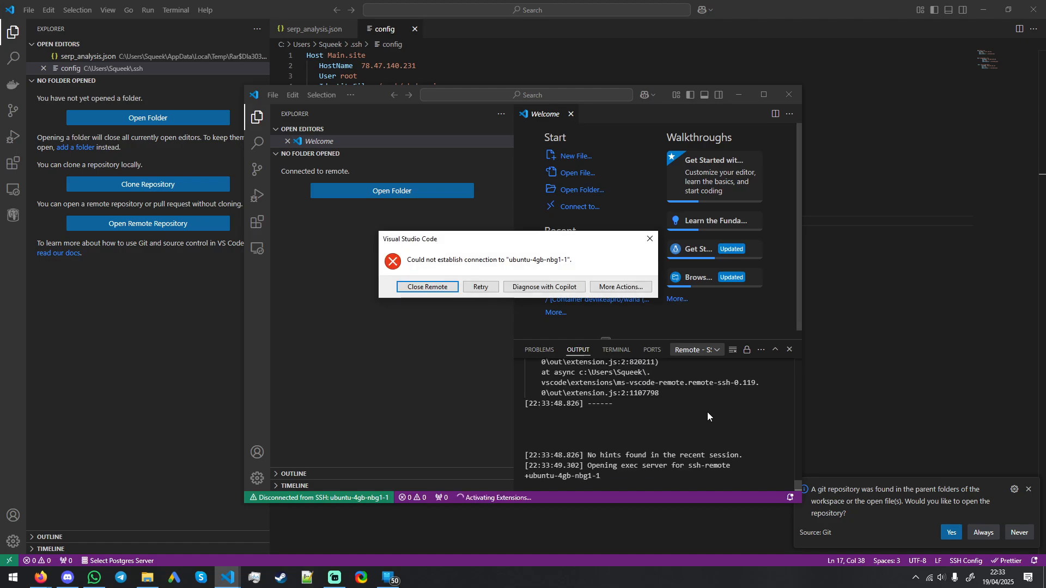
{"action": "left_click", "coordinate": [621, 286]}
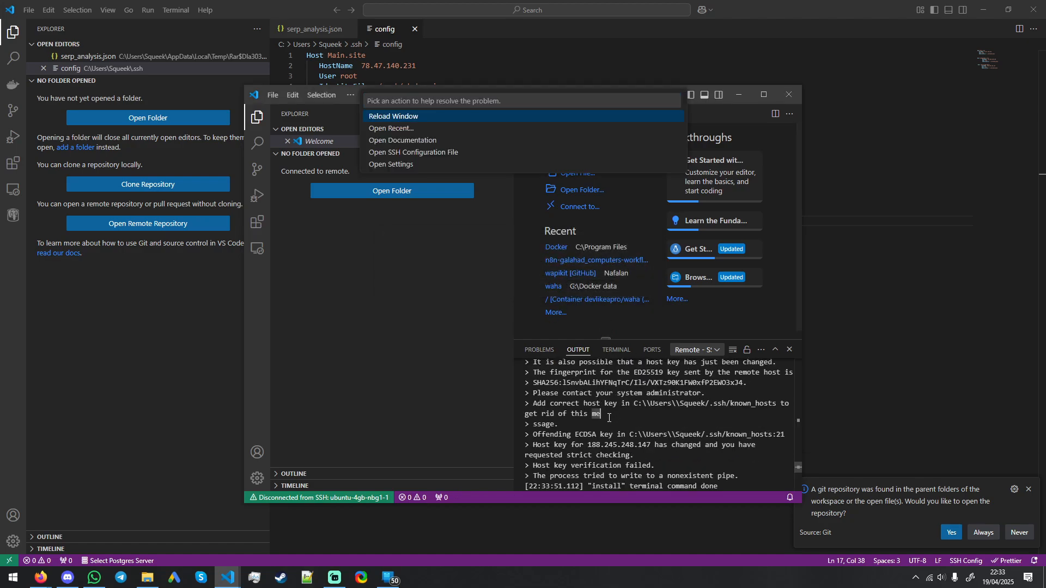
{"action": "scroll", "coordinate": [608, 418], "scroll_direction": "up", "scroll_amount": 6}
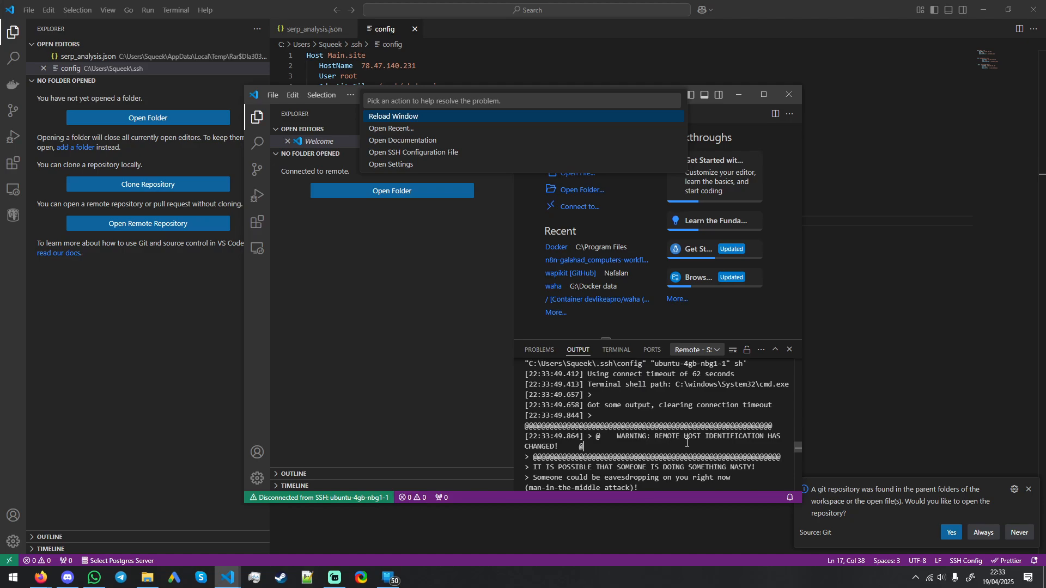
{"action": "scroll", "coordinate": [686, 442], "scroll_direction": "down", "scroll_amount": 10}
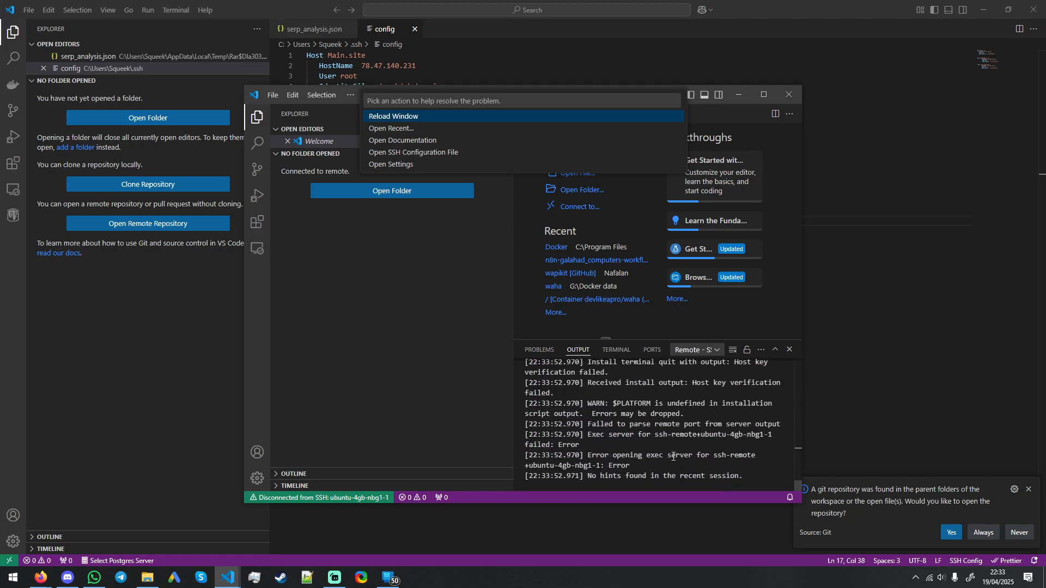
{"action": "left_click", "coordinate": [674, 467]}
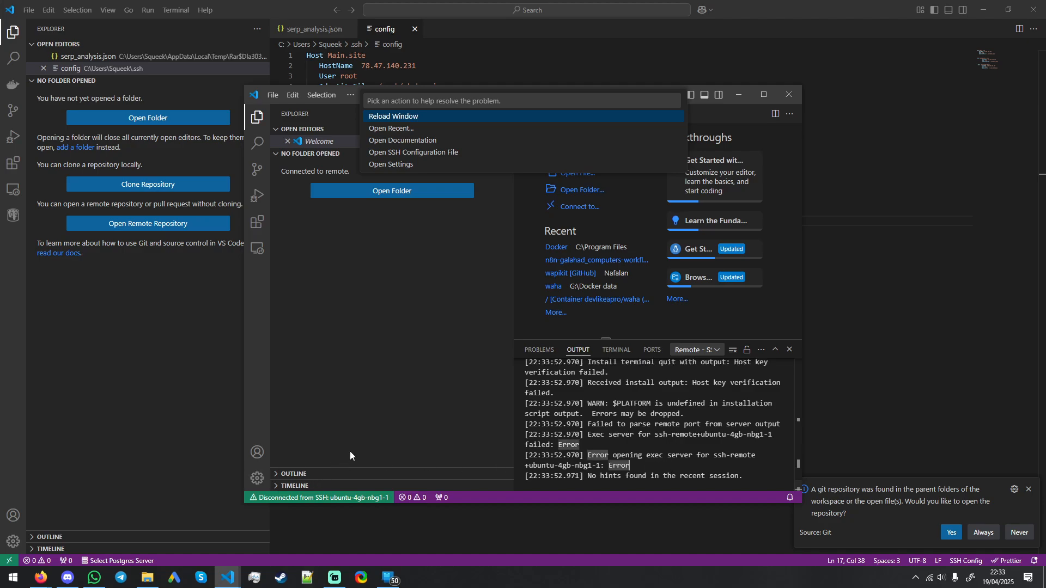
{"action": "left_click", "coordinate": [345, 498]}
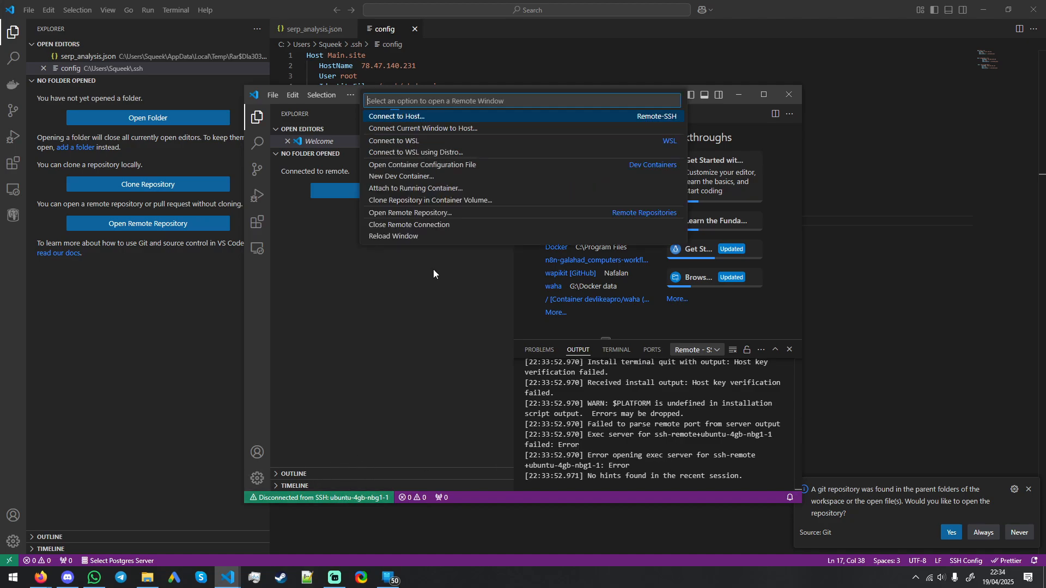
{"action": "left_click", "coordinate": [436, 342]}
{"action": "key", "text": "alt+Tab"}
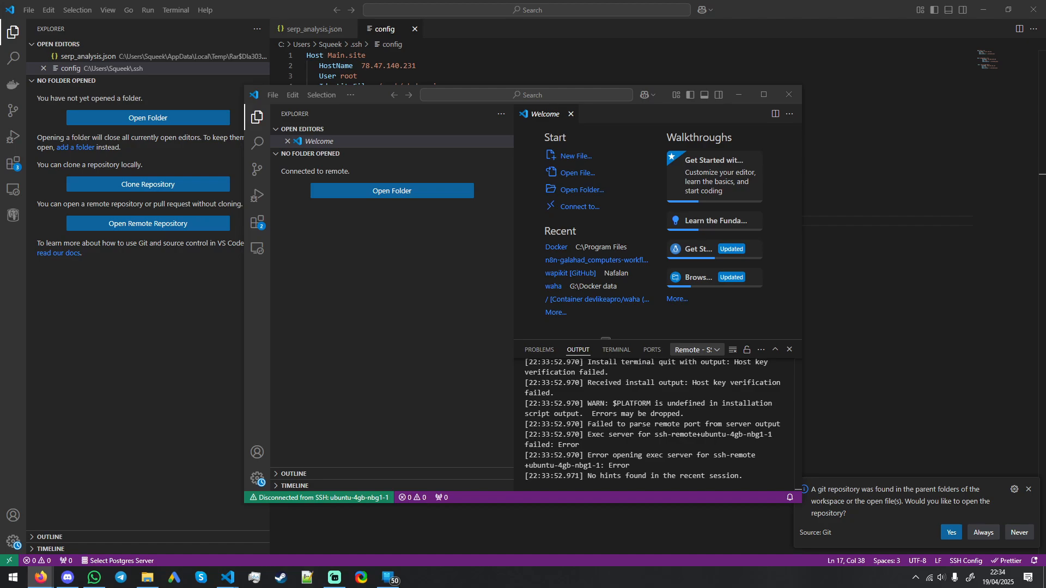
Step: Dismiss the update notification and inspect the host identification warning in the Remote-SSH output
{"action": "double_click", "coordinate": [683, 435]}
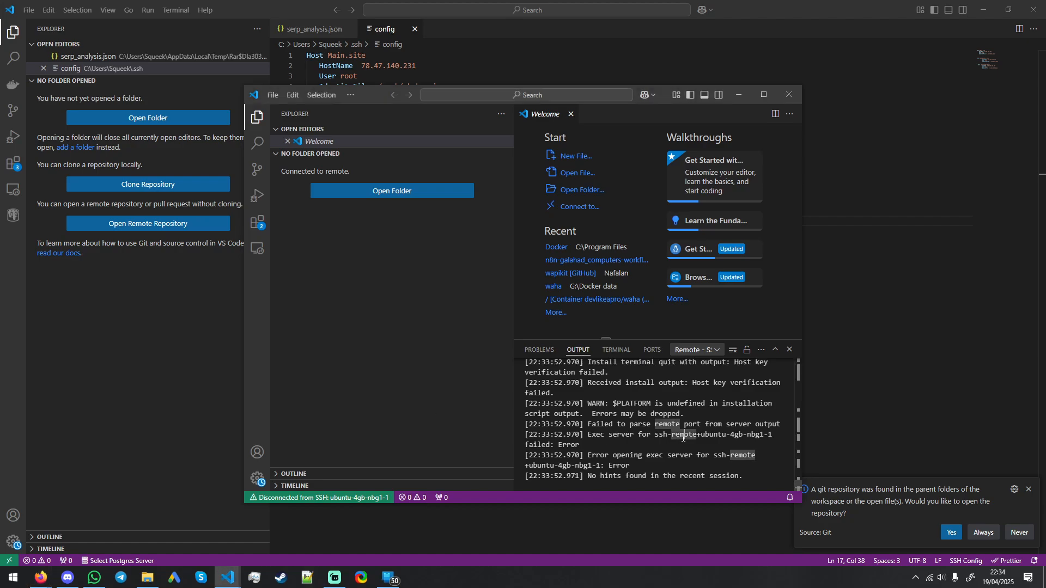
{"action": "scroll", "coordinate": [708, 417], "scroll_direction": "up", "scroll_amount": 5}
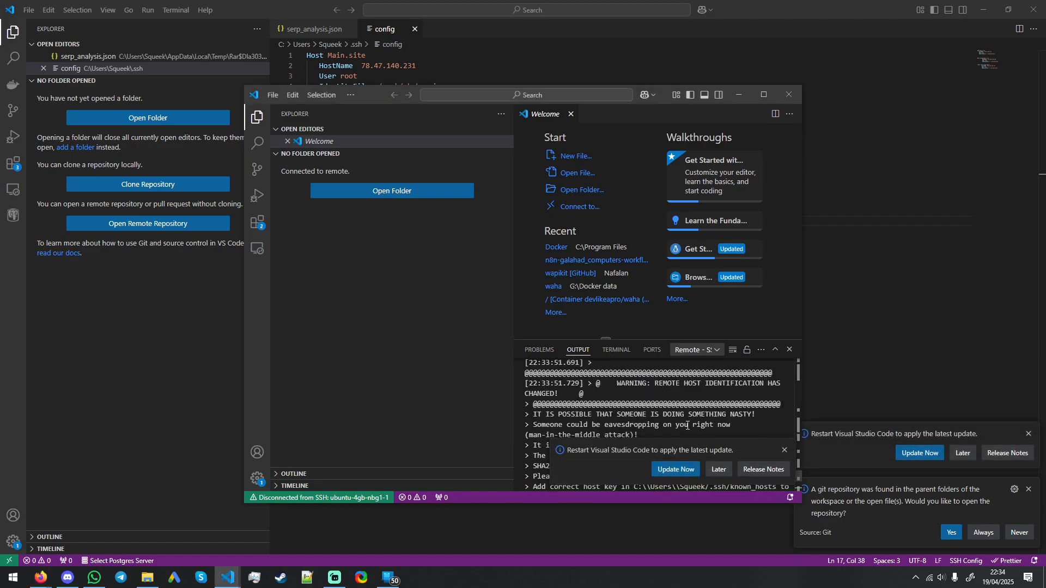
{"action": "left_click", "coordinate": [784, 450]}
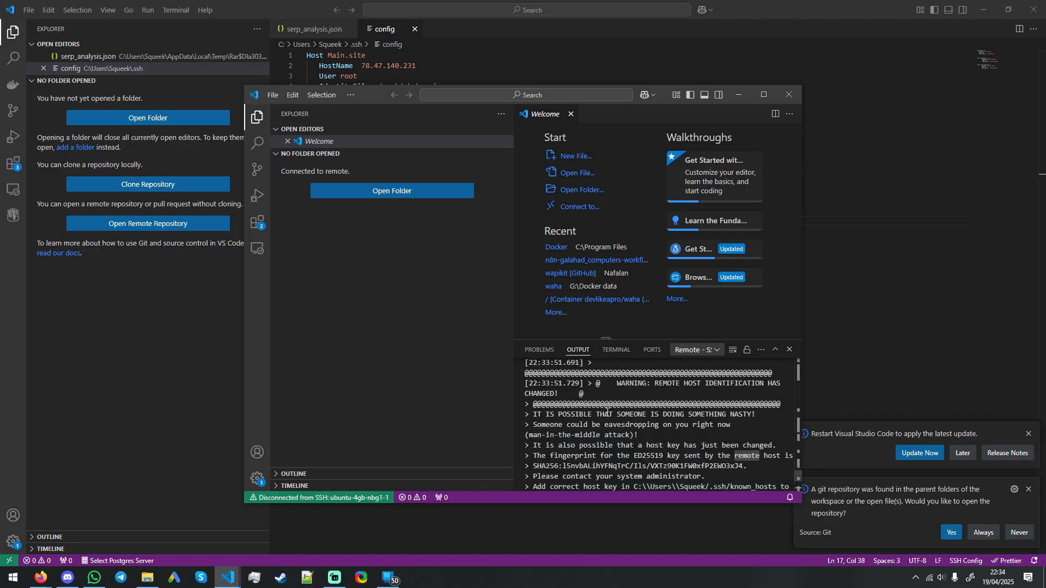
{"action": "scroll", "coordinate": [617, 410], "scroll_direction": "up", "scroll_amount": 1}
{"action": "left_click_drag", "start_coordinate": [616, 410], "coordinate": [748, 421]}
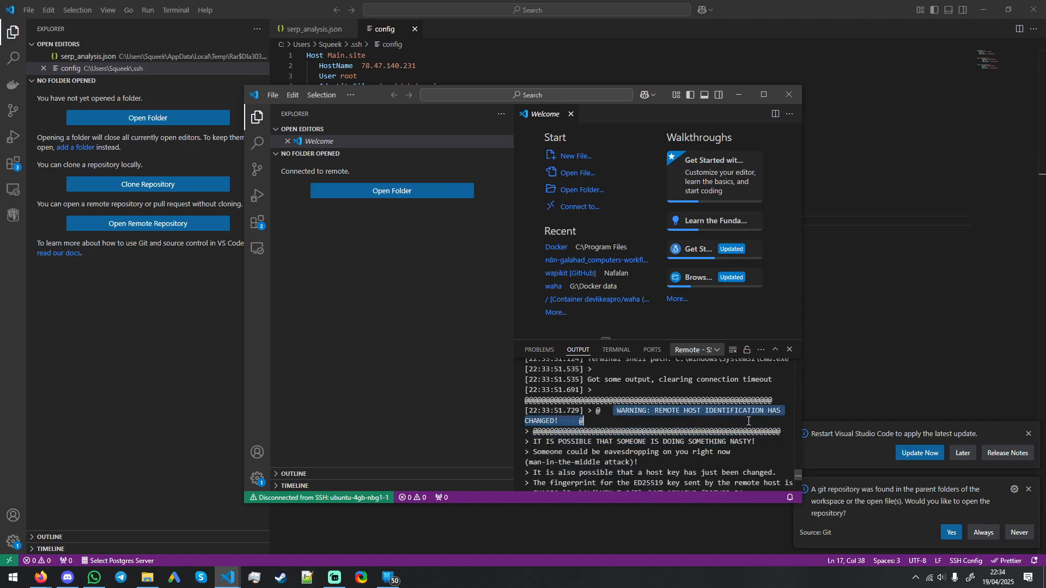
Step: Open a Command Prompt and enter the ssh-keygen -R command without its <host> placeholder
{"action": "left_click", "coordinate": [41, 578]}
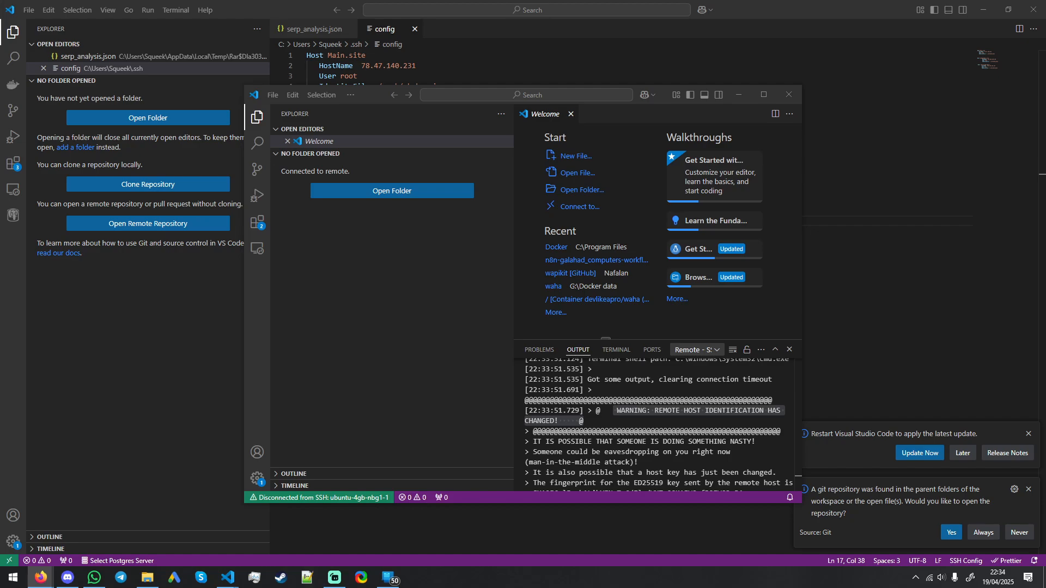
{"action": "left_click", "coordinate": [18, 310]}
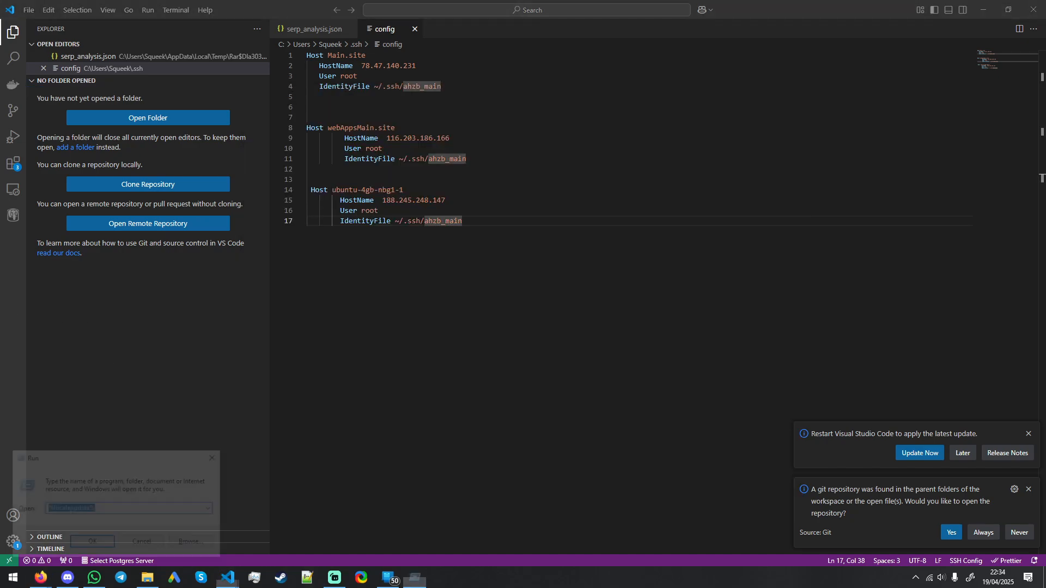
{"action": "key", "text": "super+r"}
{"action": "type", "text": "cmd"}
{"action": "key", "text": "Return"}
{"action": "key", "text": "ctrl+v"}
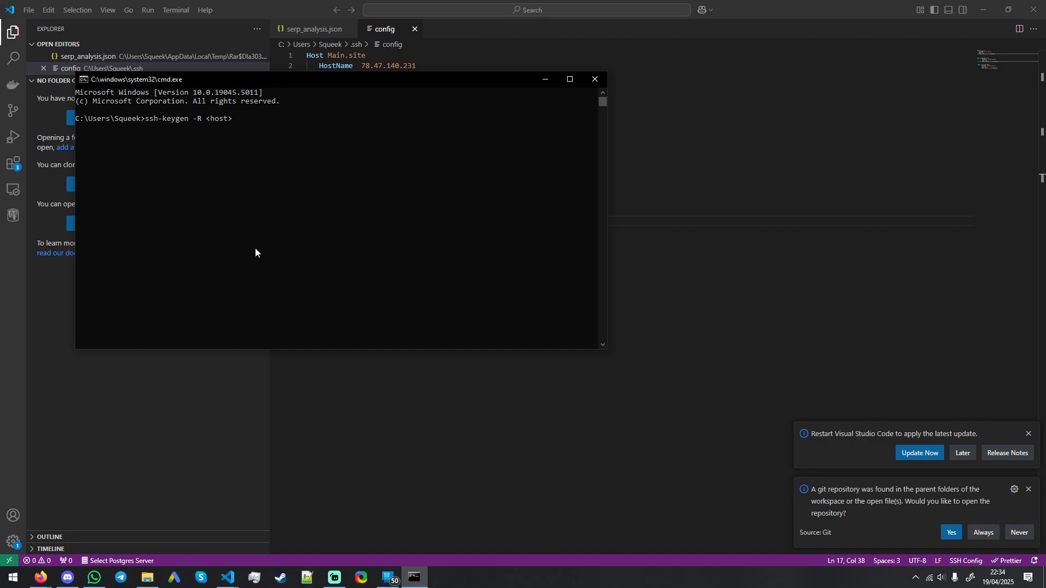
{"action": "key", "text": "BackSpace"}
{"action": "key", "text": "BackSpace"}
{"action": "key", "text": "BackSpace"}
{"action": "key", "text": "BackSpace"}
{"action": "key", "text": "BackSpace"}
{"action": "key", "text": "BackSpace"}
Step: Copy the ubuntu-4gb-nbg1-1 HostName address from the SSH config and run ssh-keygen -R 188.245.248.147 to remove its old host keys
{"action": "left_click", "coordinate": [758, 223]}
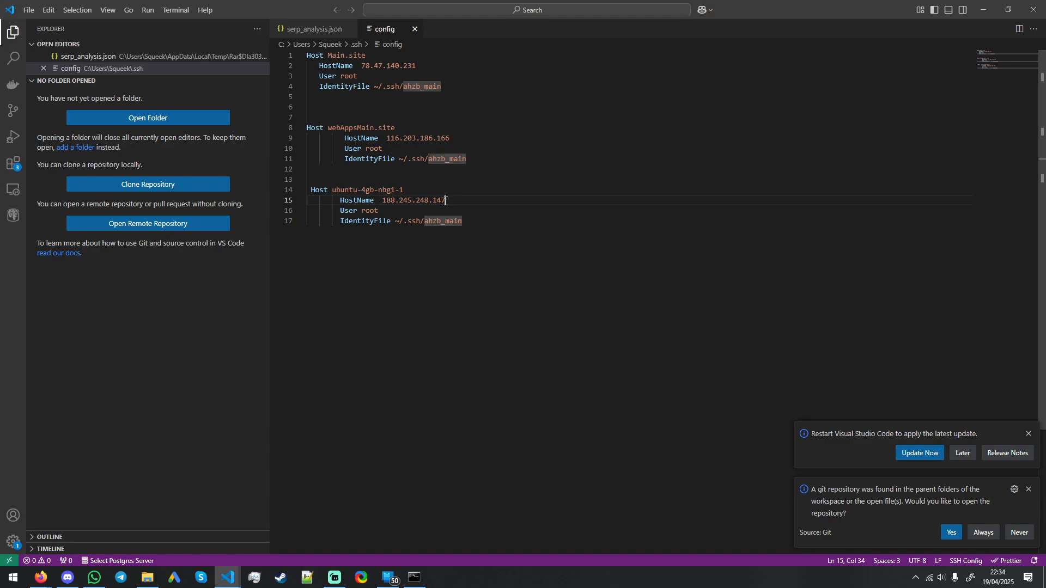
{"action": "left_click_drag", "start_coordinate": [445, 201], "coordinate": [382, 201]}
{"action": "key", "text": "alt+Tab"}
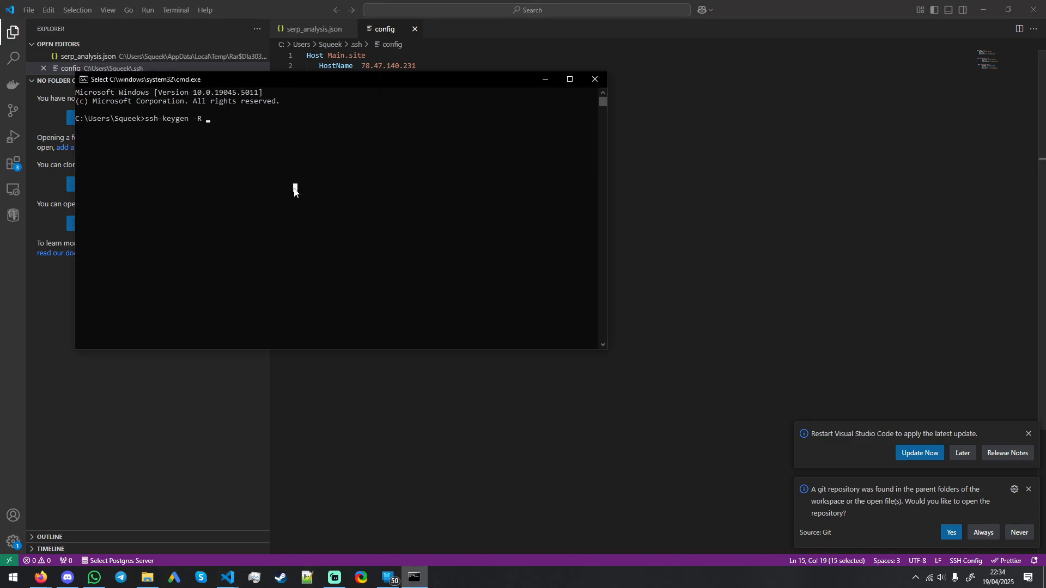
{"action": "left_click", "coordinate": [235, 127]}
{"action": "right_click", "coordinate": [226, 124]}
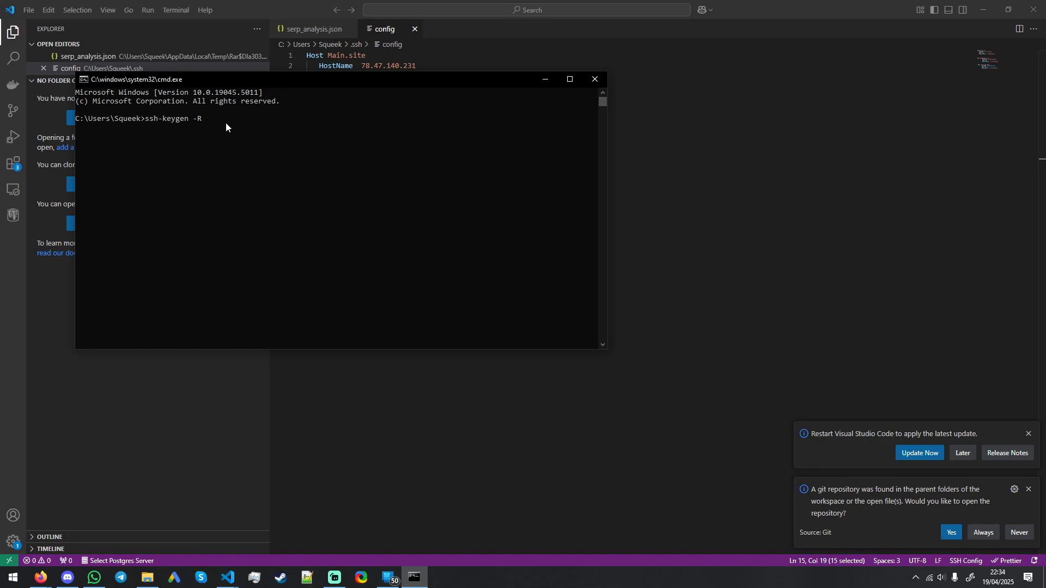
{"action": "key", "text": "alt+Tab"}
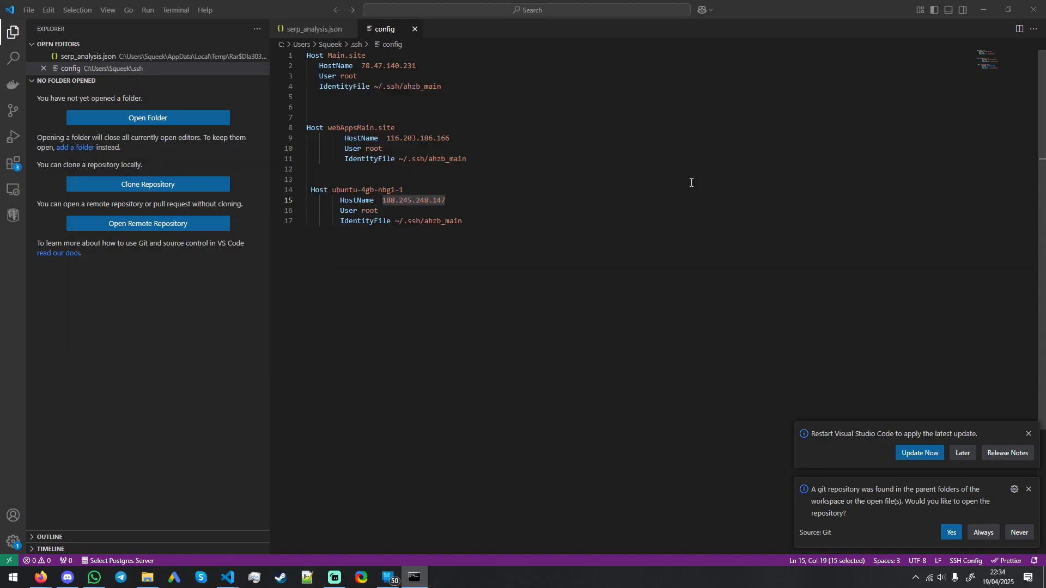
{"action": "left_click_drag", "start_coordinate": [446, 200], "coordinate": [382, 200]}
{"action": "right_click", "coordinate": [397, 202]}
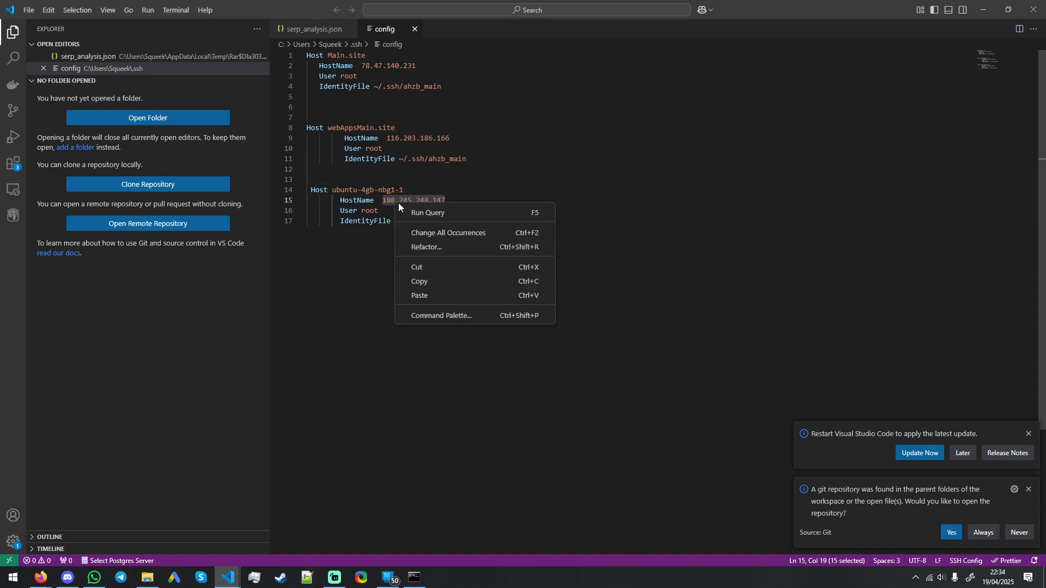
{"action": "left_click", "coordinate": [429, 280]}
{"action": "key", "text": "alt+Tab"}
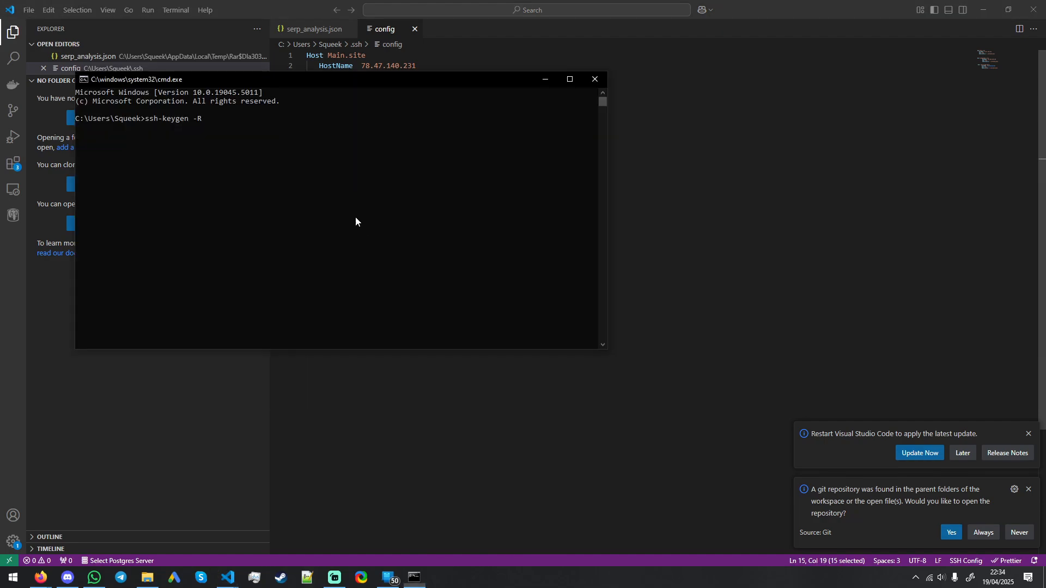
{"action": "right_click", "coordinate": [260, 148]}
{"action": "key", "text": "Return"}
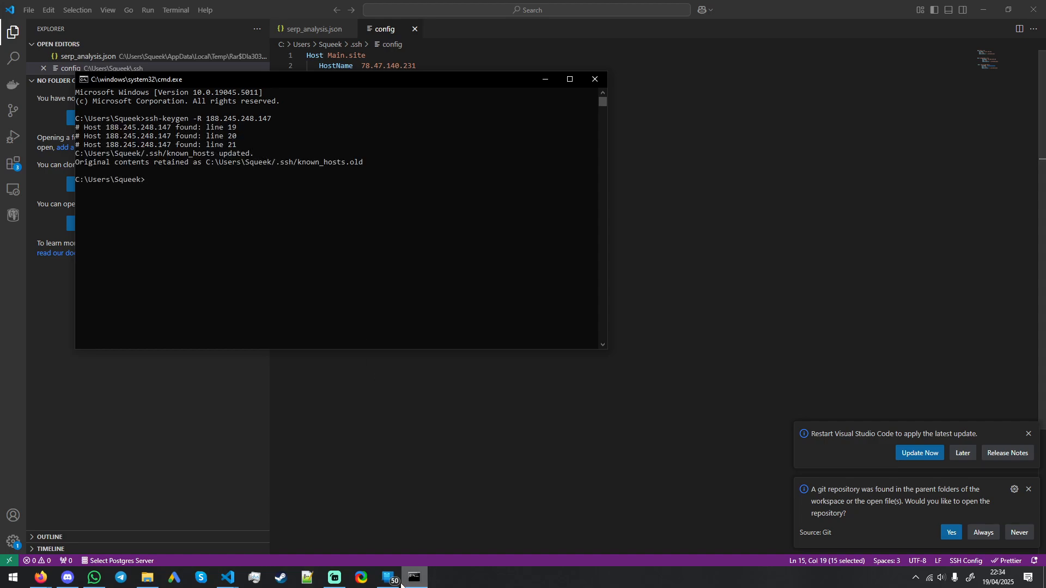
Step: Close the disconnected ubuntu-4gb-nbg1-1 remote window and return to the SSH config file in Visual Studio Code
{"action": "left_click", "coordinate": [246, 579]}
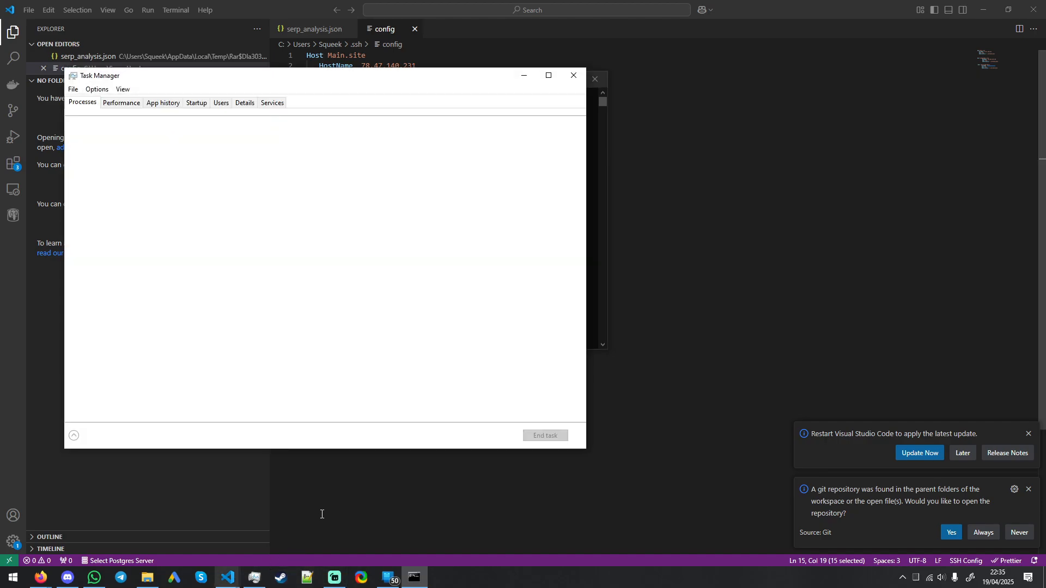
{"action": "left_click", "coordinate": [573, 77]}
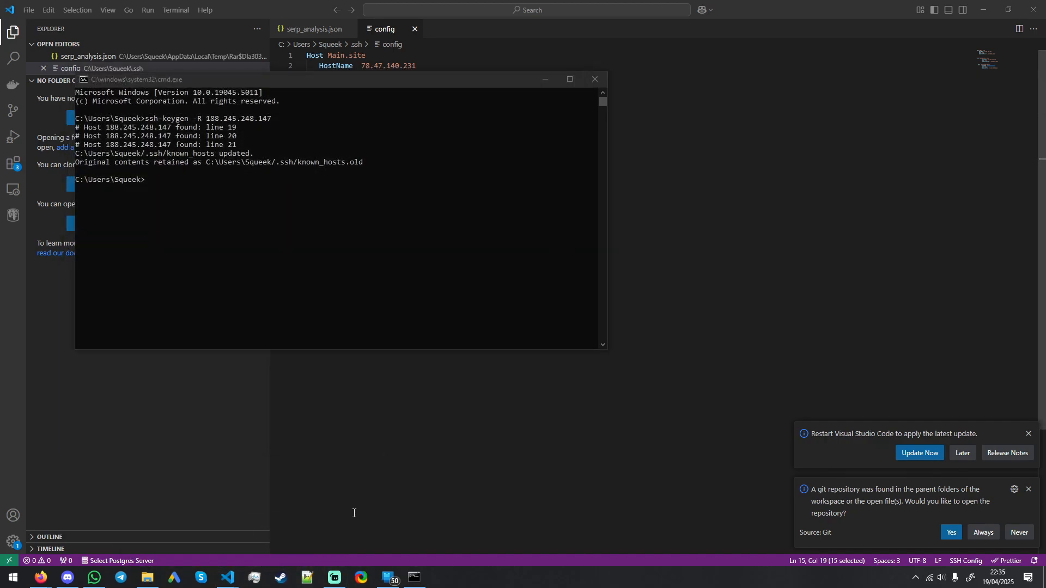
{"action": "mouse_move", "coordinate": [228, 577]}
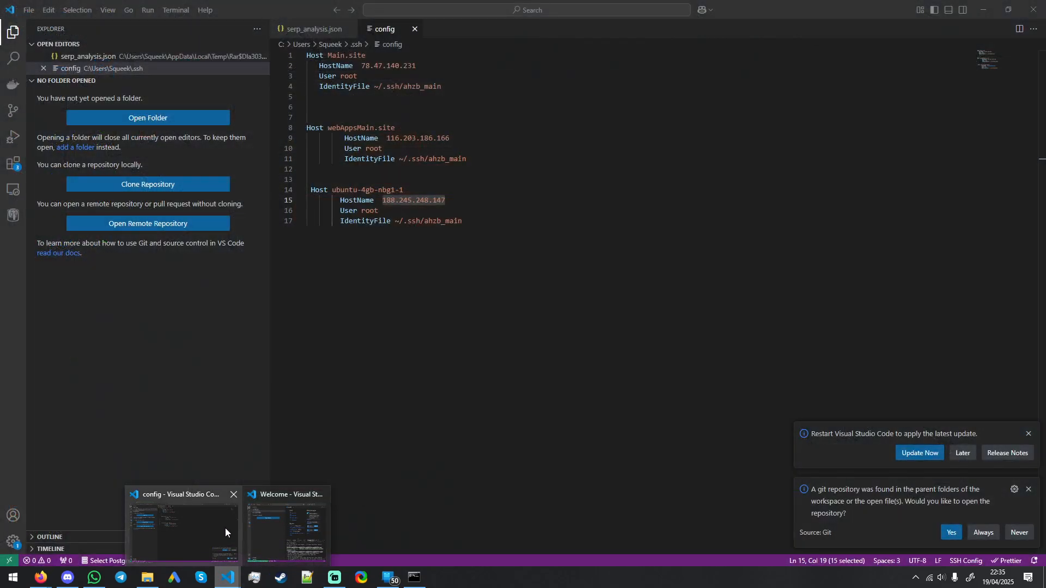
{"action": "left_click", "coordinate": [281, 532]}
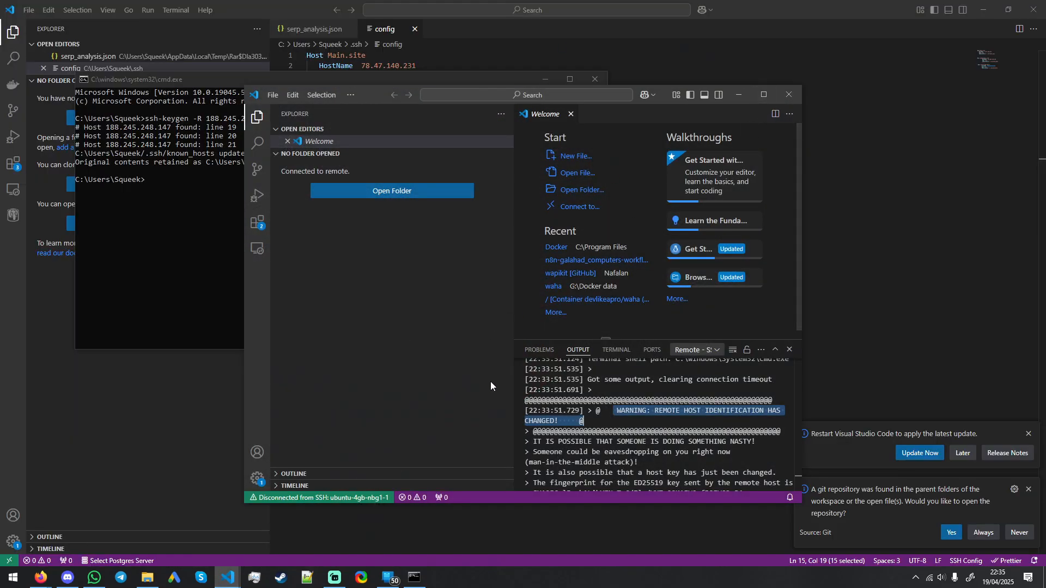
{"action": "scroll", "coordinate": [531, 253], "scroll_direction": "down", "scroll_amount": 1}
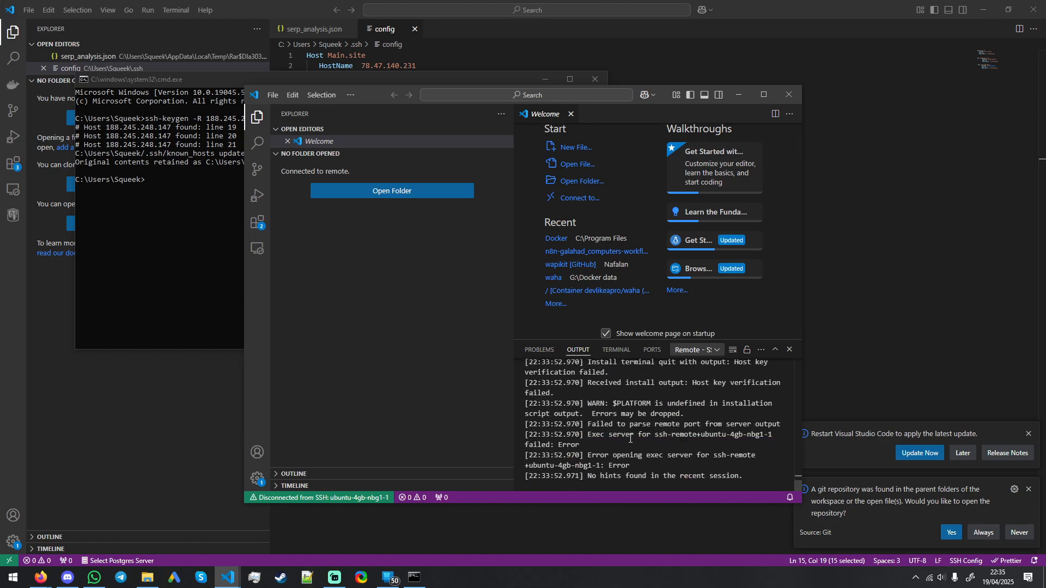
{"action": "left_click", "coordinate": [789, 94]}
{"action": "left_click", "coordinate": [411, 222]}
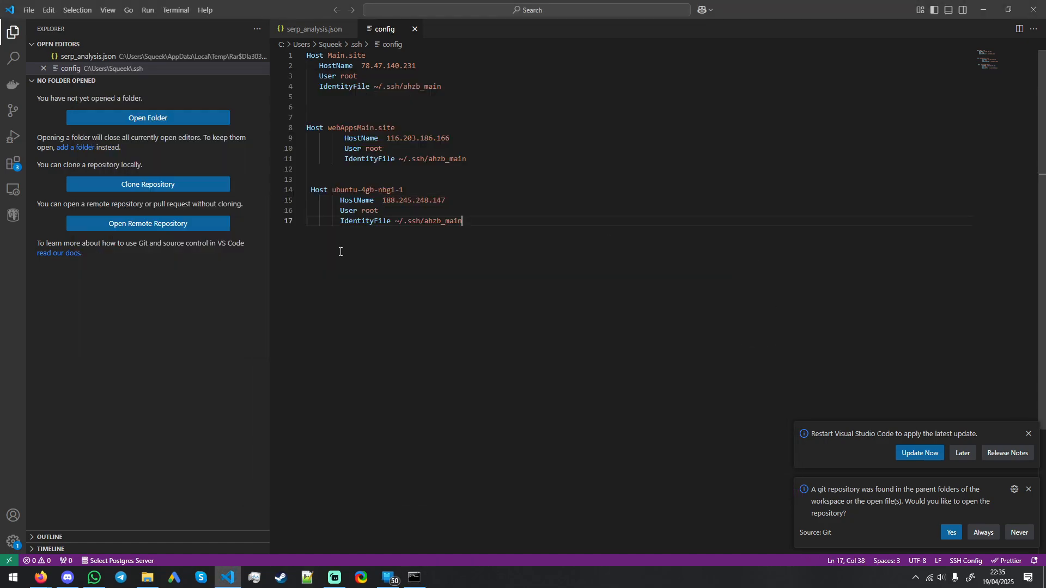
Step: Connect to ubuntu-4gb-nbg1-1 over SSH in a new window, accepting its host fingerprint, and open a terminal there
{"action": "left_click", "coordinate": [14, 189]}
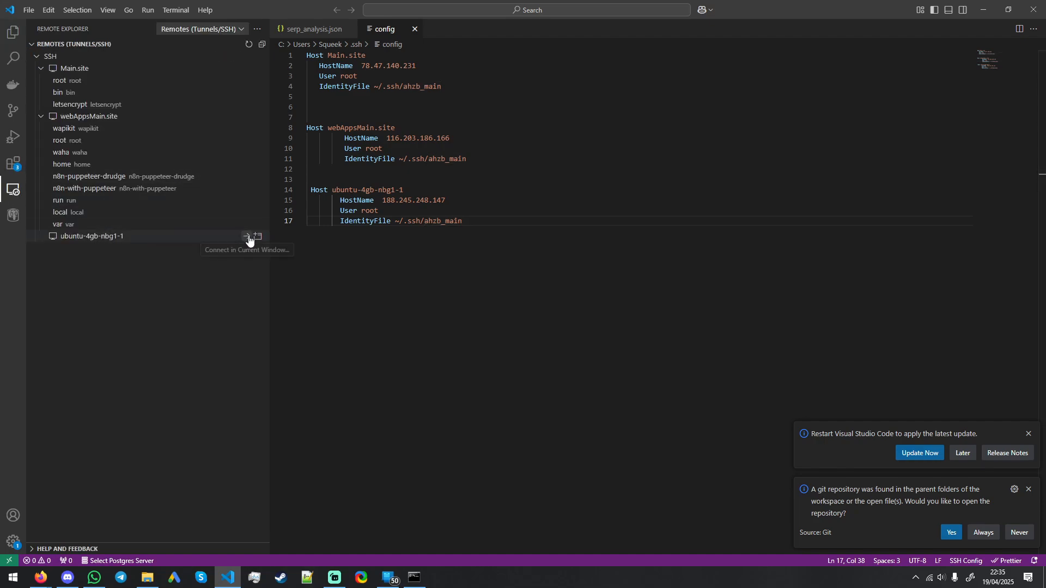
{"action": "left_click", "coordinate": [259, 236]}
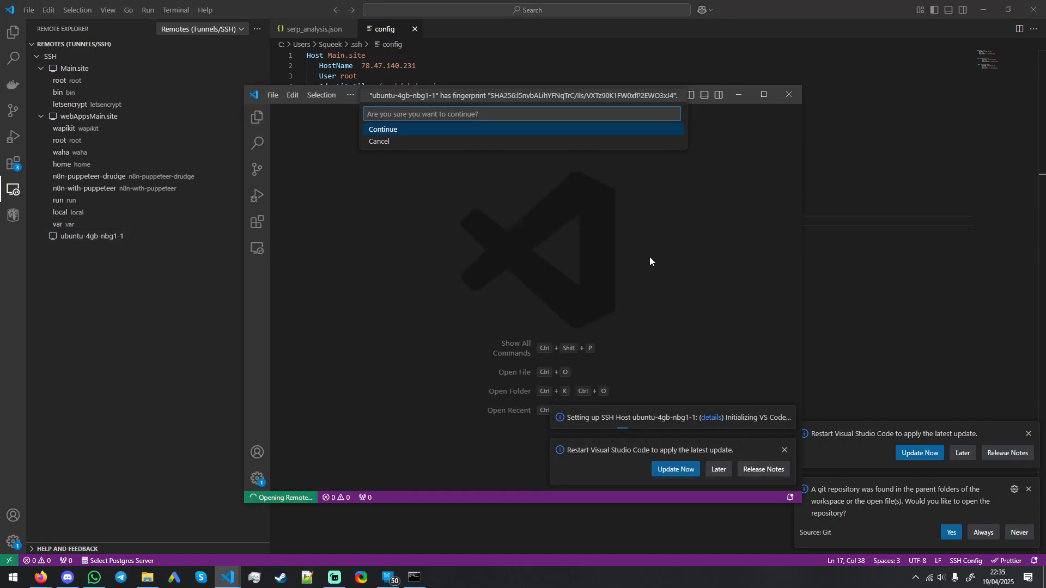
{"action": "left_click", "coordinate": [383, 133]}
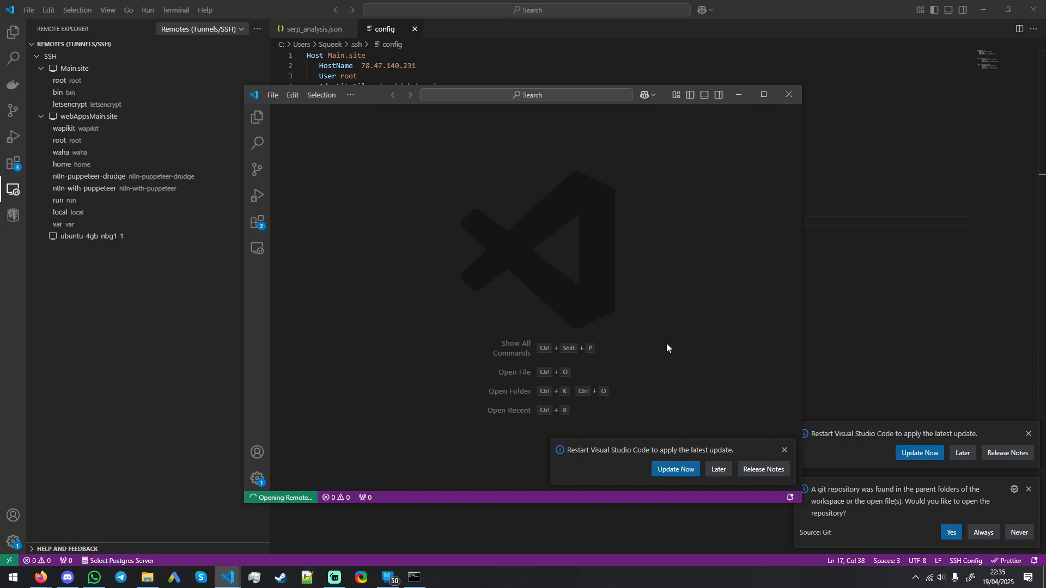
{"action": "left_click", "coordinate": [784, 451]}
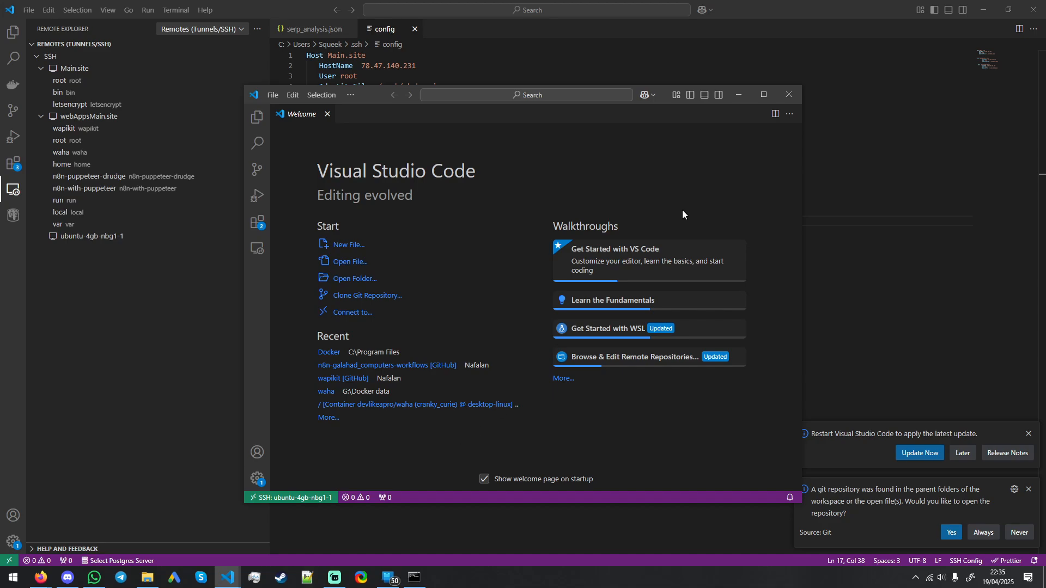
{"action": "left_click", "coordinate": [701, 98]}
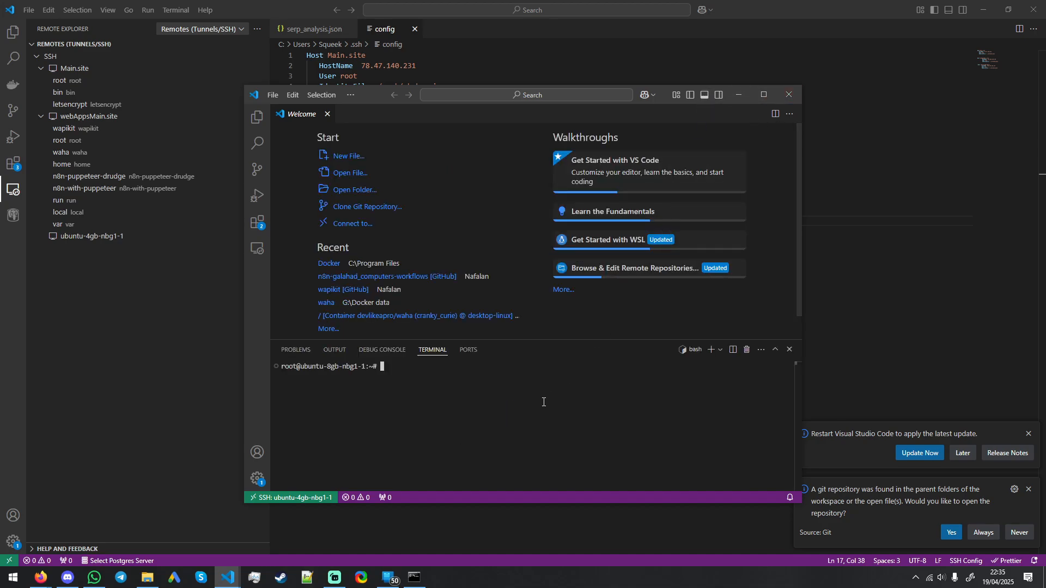
Step: Switch to Firefox, bring up the existing Coolify dashboard and close the Workflows - n8n tab
{"action": "left_click", "coordinate": [41, 579]}
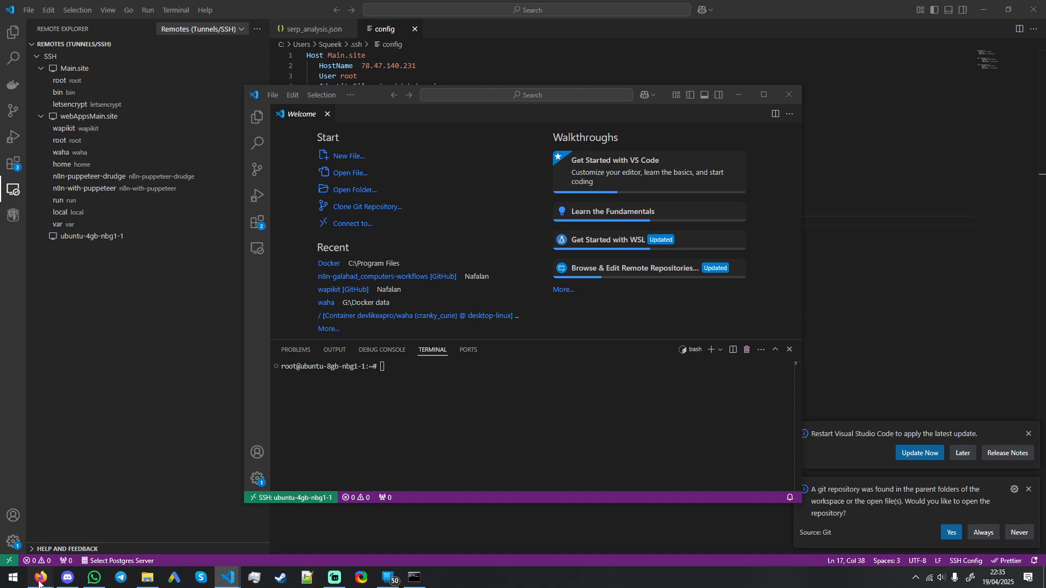
{"action": "left_click", "coordinate": [40, 533]}
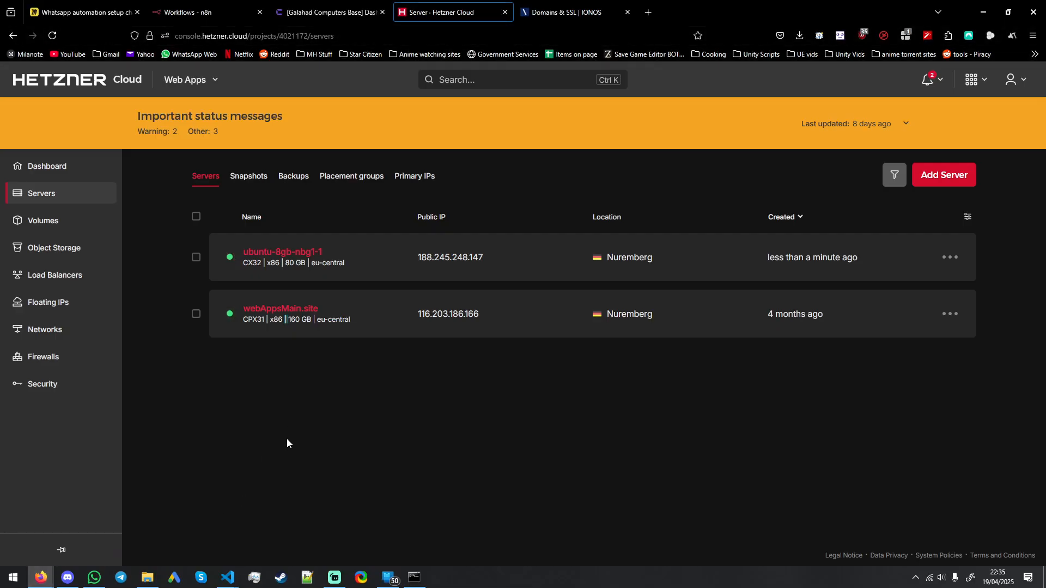
{"action": "left_click", "coordinate": [273, 11]}
{"action": "left_click", "coordinate": [248, 8]}
{"action": "left_click", "coordinate": [321, 11]}
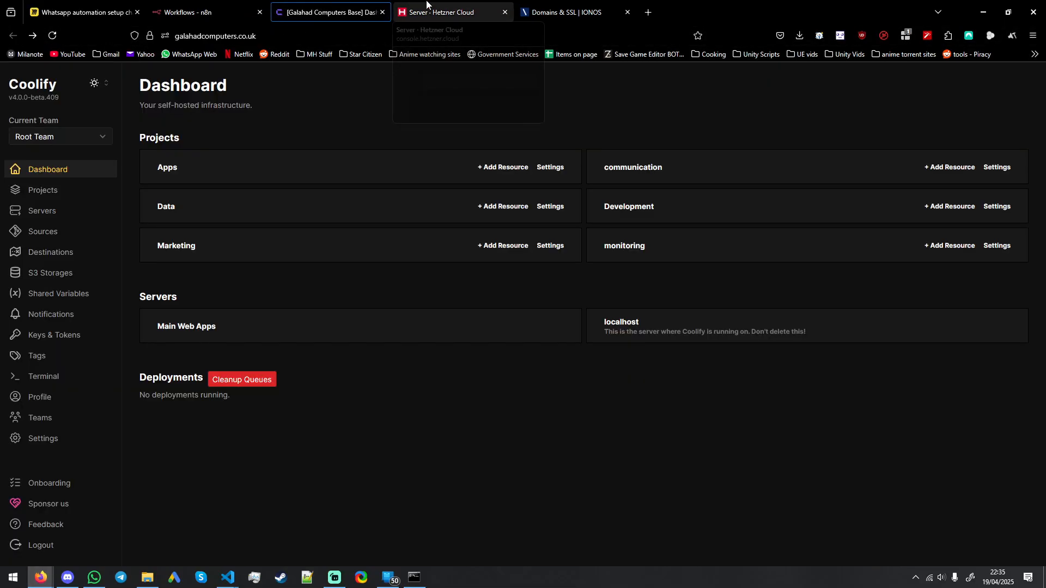
{"action": "left_click", "coordinate": [260, 12]}
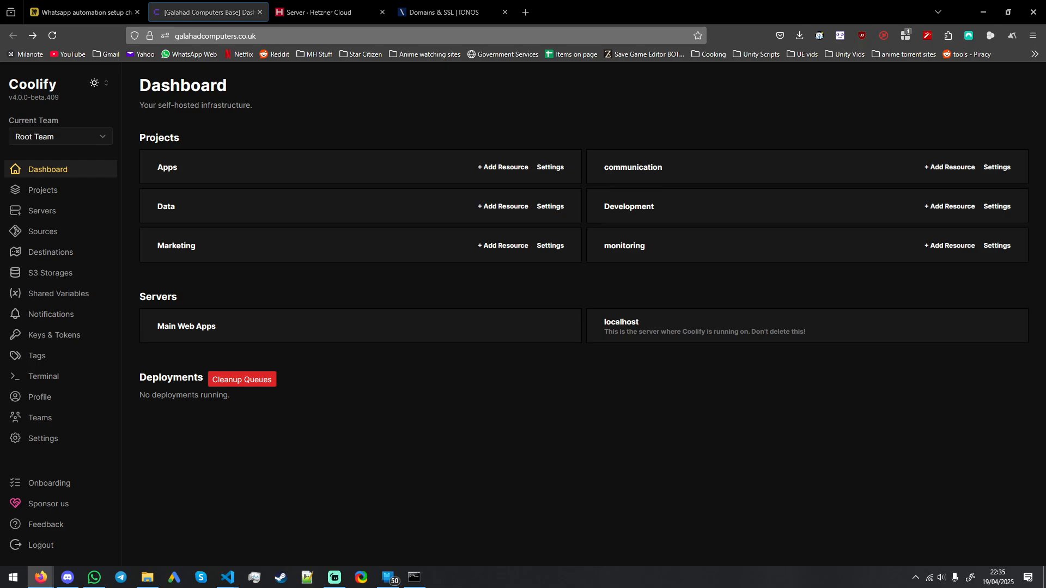
Step: Open Coolify's self-hosted page in a new browser tab and highlight its curl install command
{"action": "left_click_drag", "start_coordinate": [80, 39], "coordinate": [448, 12]}
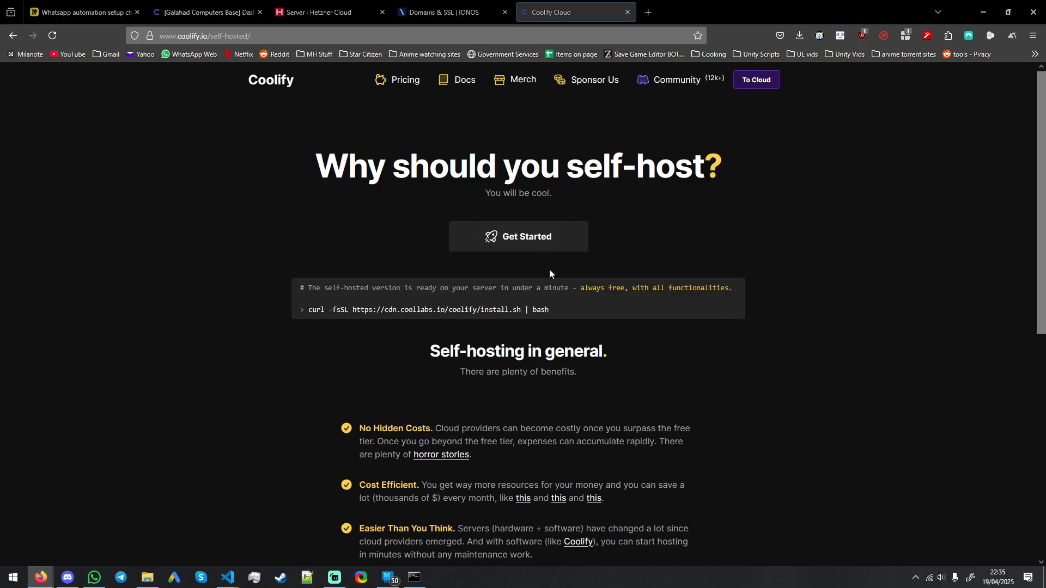
{"action": "left_click_drag", "start_coordinate": [554, 308], "coordinate": [328, 308]}
{"action": "left_click", "coordinate": [234, 264]}
{"action": "key", "text": "alt+Left"}
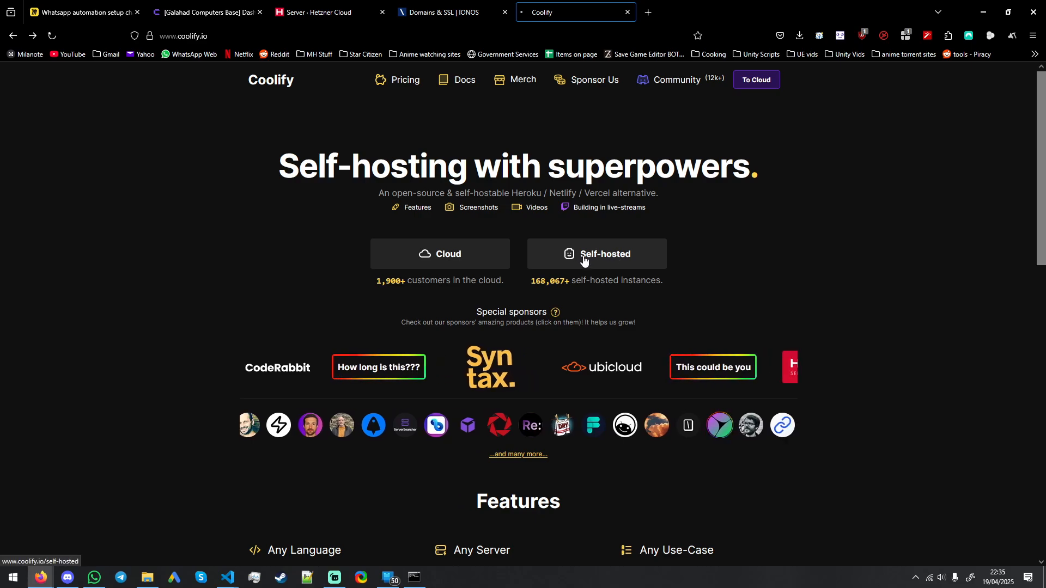
{"action": "left_click", "coordinate": [609, 256]}
{"action": "left_click_drag", "start_coordinate": [553, 310], "coordinate": [307, 311]}
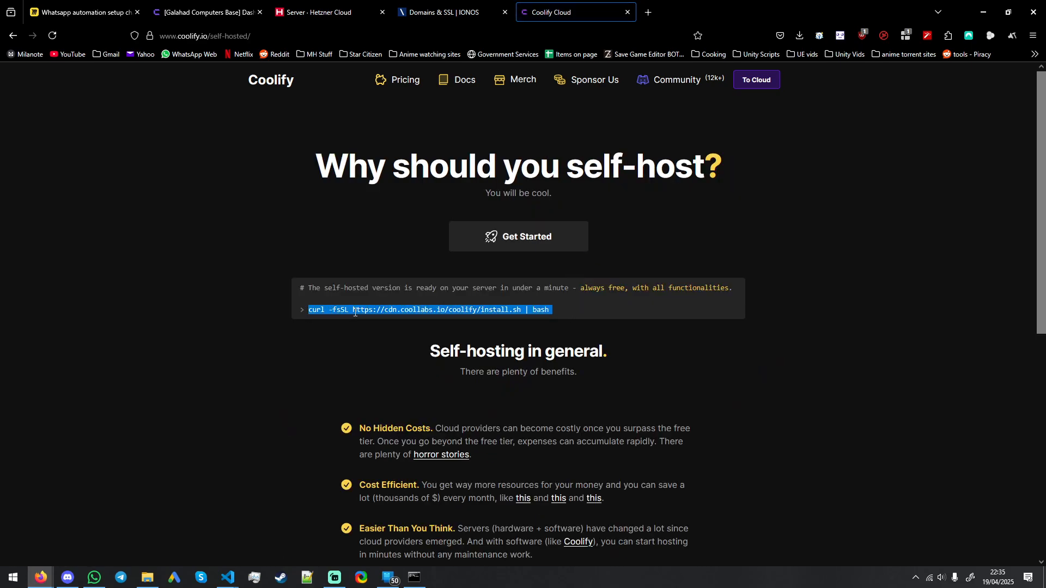
{"action": "left_click", "coordinate": [545, 323]}
{"action": "left_click", "coordinate": [415, 579]}
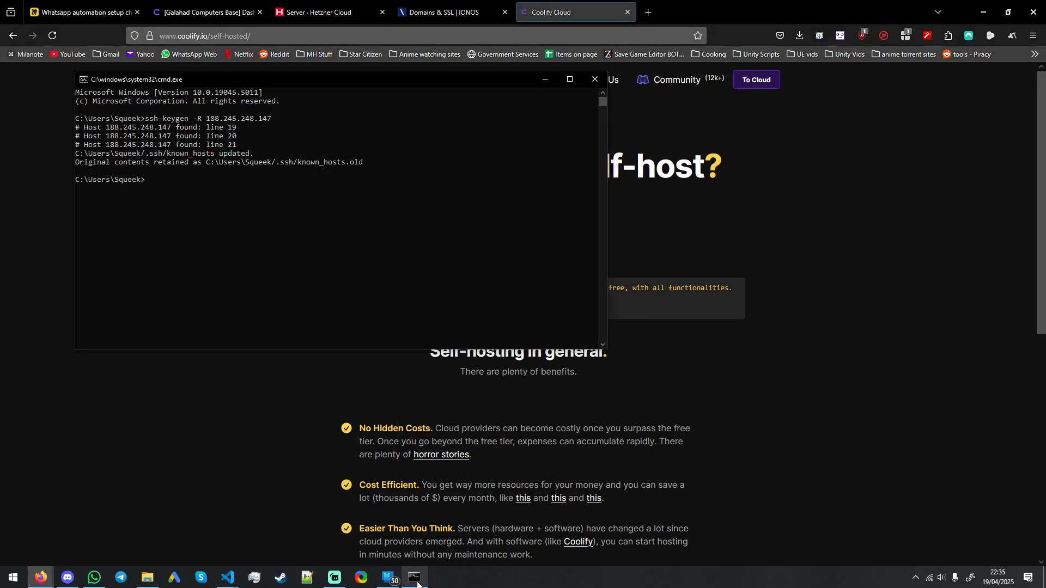
{"action": "left_click", "coordinate": [414, 579]}
{"action": "mouse_move", "coordinate": [239, 577]}
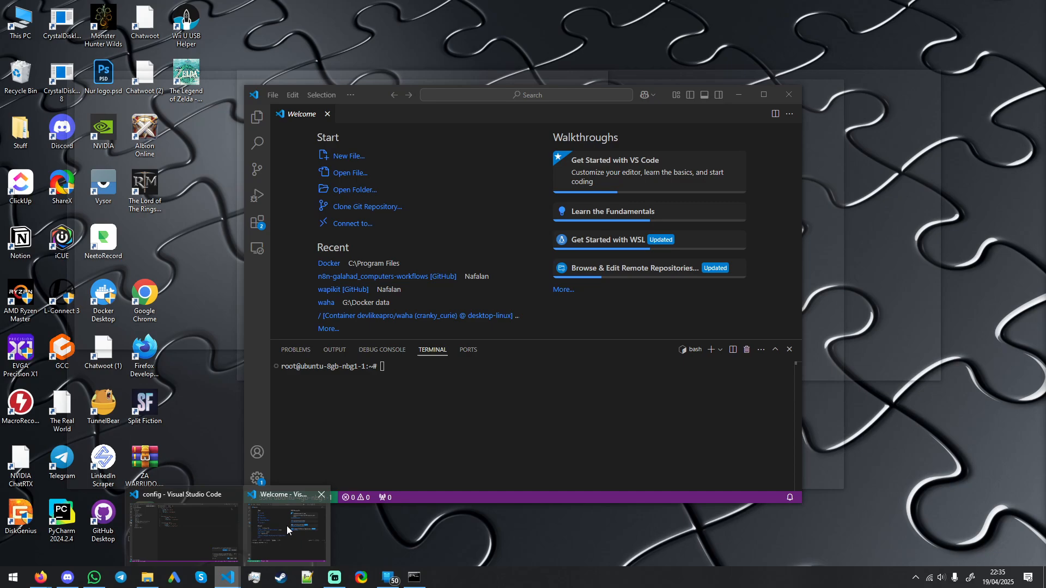
{"action": "left_click", "coordinate": [286, 525]}
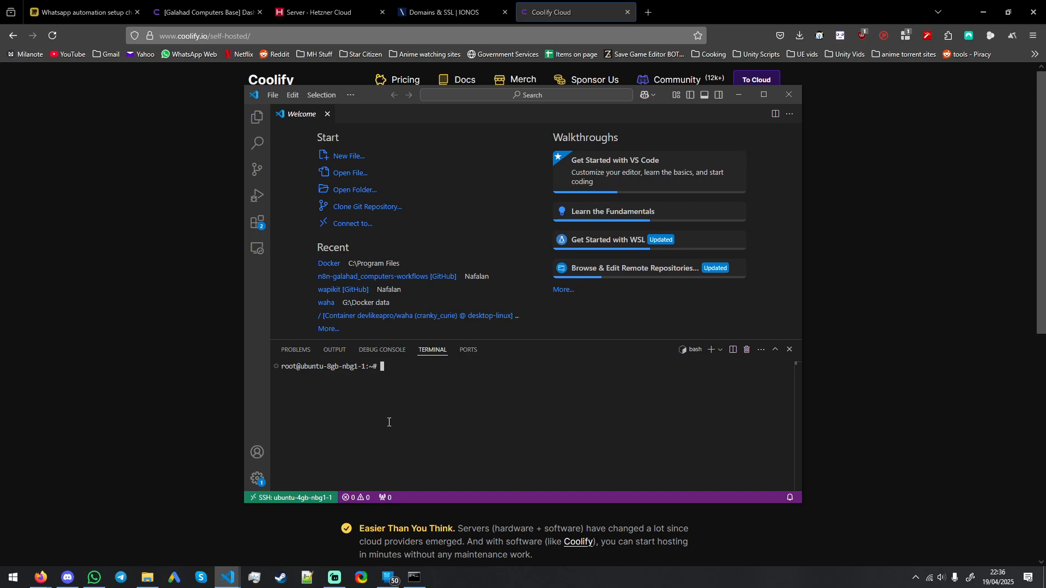
{"action": "type", "text": "c"}
{"action": "left_click", "coordinate": [863, 413]}
{"action": "left_click_drag", "start_coordinate": [552, 310], "coordinate": [305, 311]}
{"action": "triple_click", "coordinate": [316, 310]}
{"action": "key", "text": "ctrl+c"}
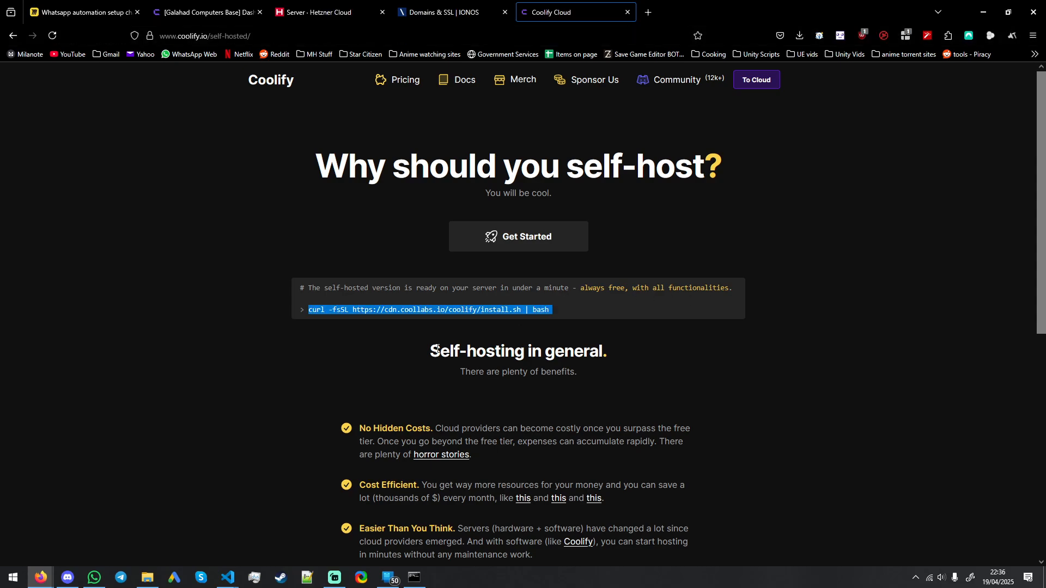
{"action": "key", "text": "alt+Tab"}
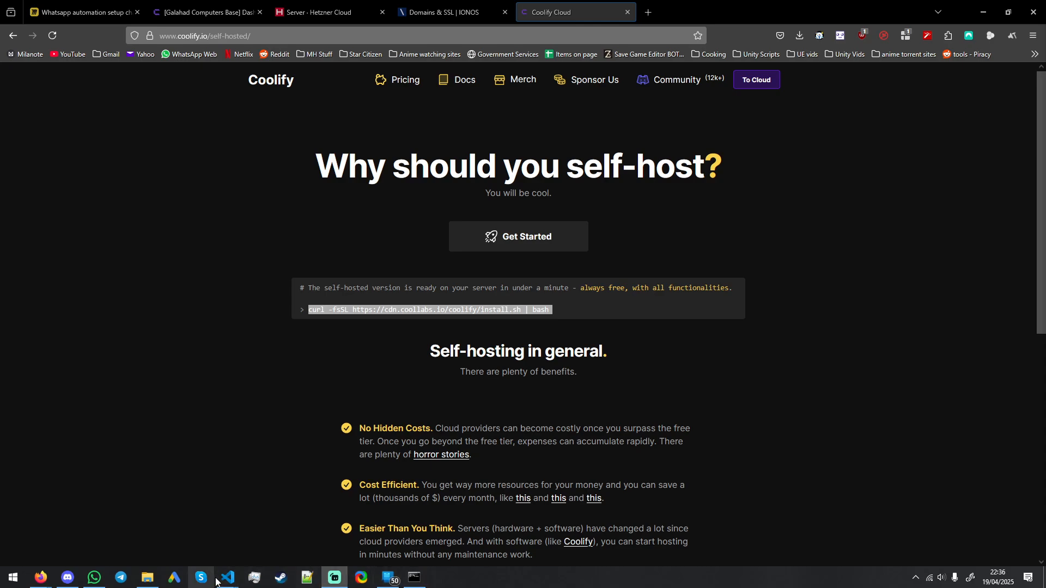
{"action": "mouse_move", "coordinate": [225, 579]}
{"action": "left_click", "coordinate": [297, 522]}
{"action": "key", "text": "ctrl+v"}
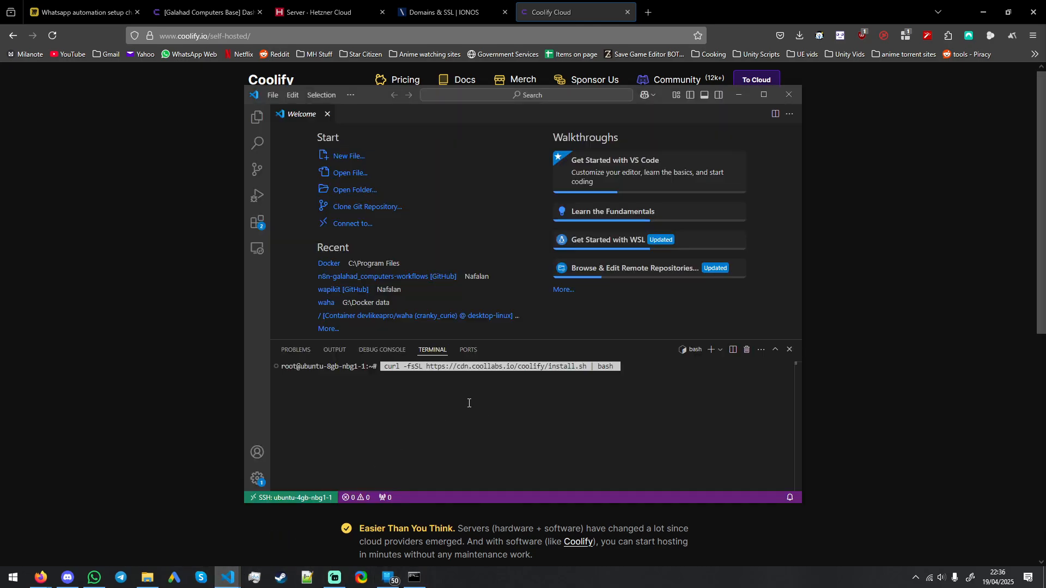
{"action": "key", "text": "Return"}
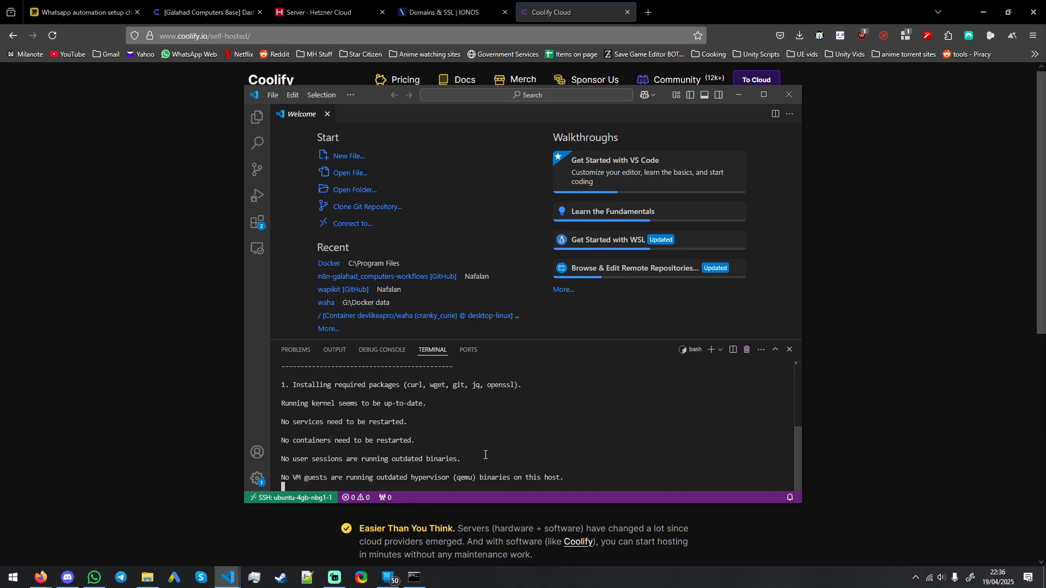
Step: Copy the public IP of ubuntu-8gb-nbg1-1 from Hetzner Cloud and load 188.245.248.147 in a new browser tab
{"action": "left_click", "coordinate": [894, 355]}
{"action": "left_click", "coordinate": [447, 5]}
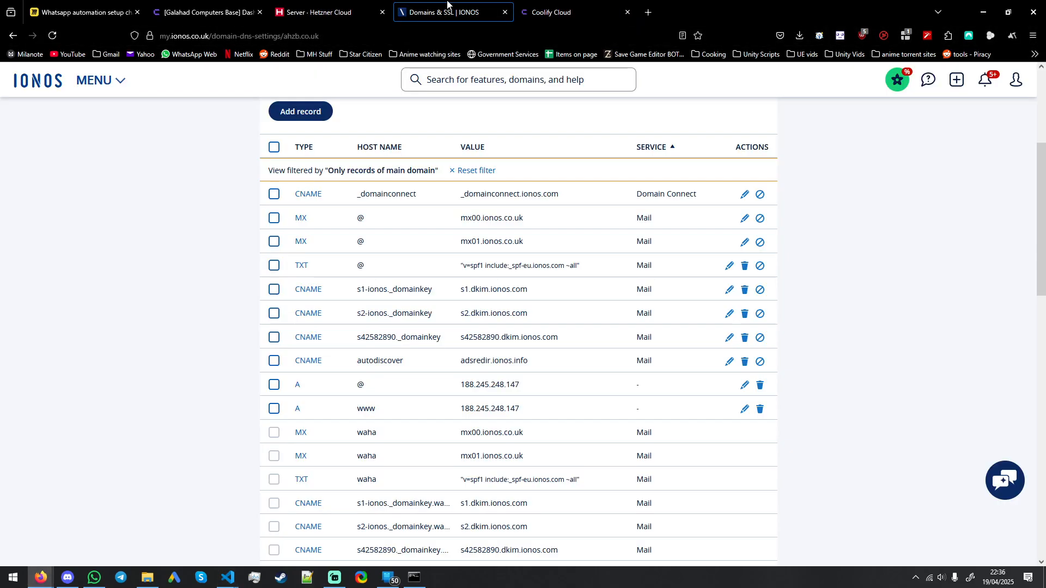
{"action": "left_click", "coordinate": [323, 5]}
{"action": "left_click", "coordinate": [436, 265]}
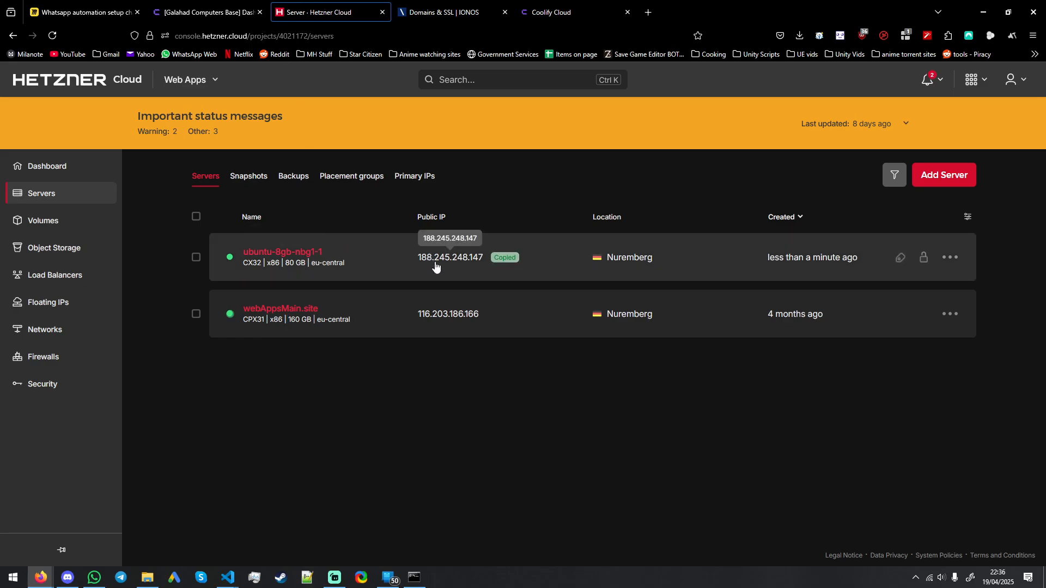
{"action": "left_click", "coordinate": [444, 12]}
{"action": "left_click", "coordinate": [550, 11]}
{"action": "left_click", "coordinate": [648, 12]}
{"action": "key", "text": "ctrl+v"}
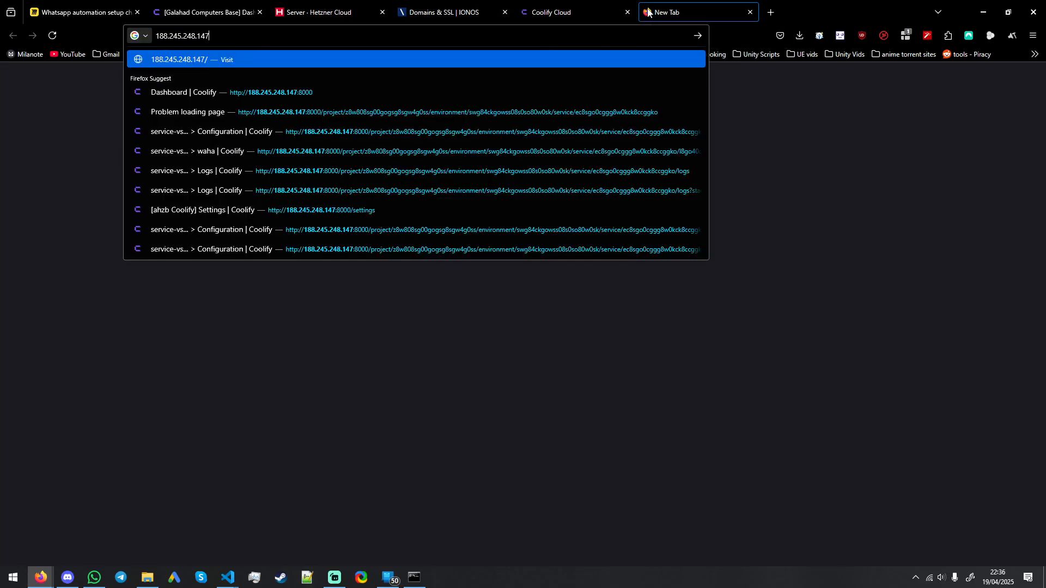
{"action": "key", "text": "Return"}
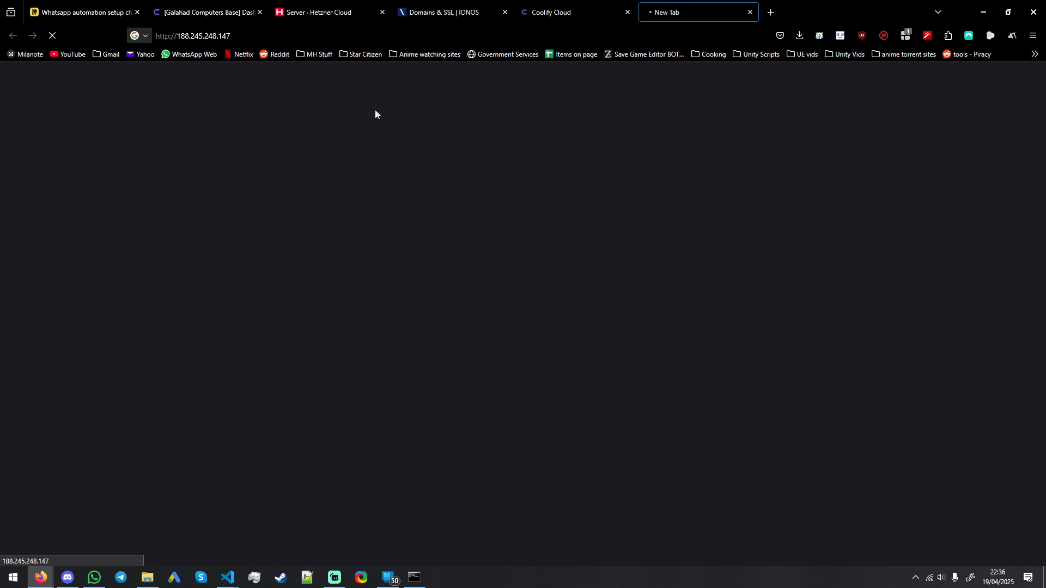
Step: Check on the installer in the remote terminal and request 188.245.248.147:8000 in the same browser tab
{"action": "key", "text": "alt+Tab"}
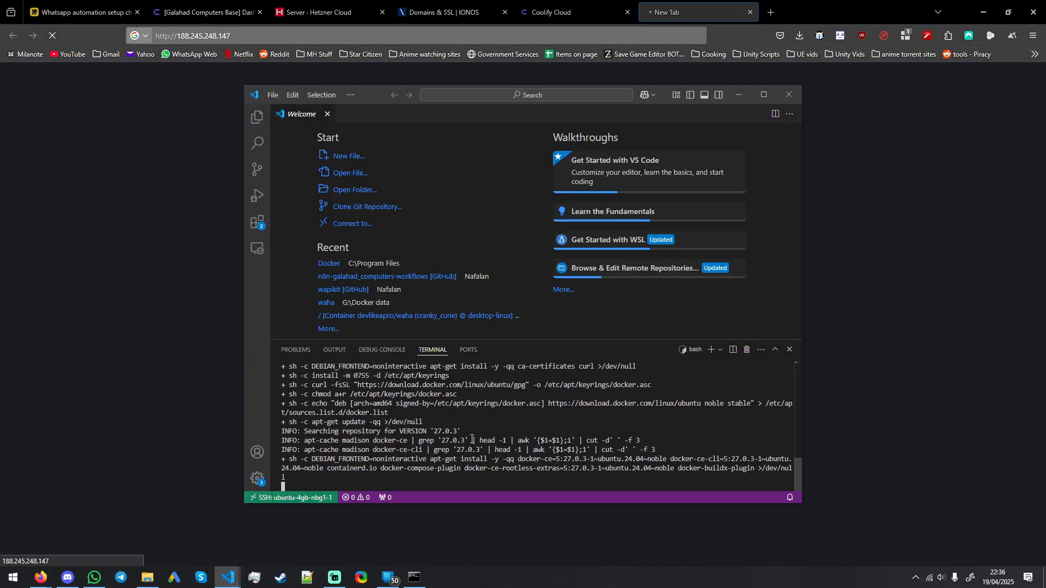
{"action": "key", "text": "alt+Tab"}
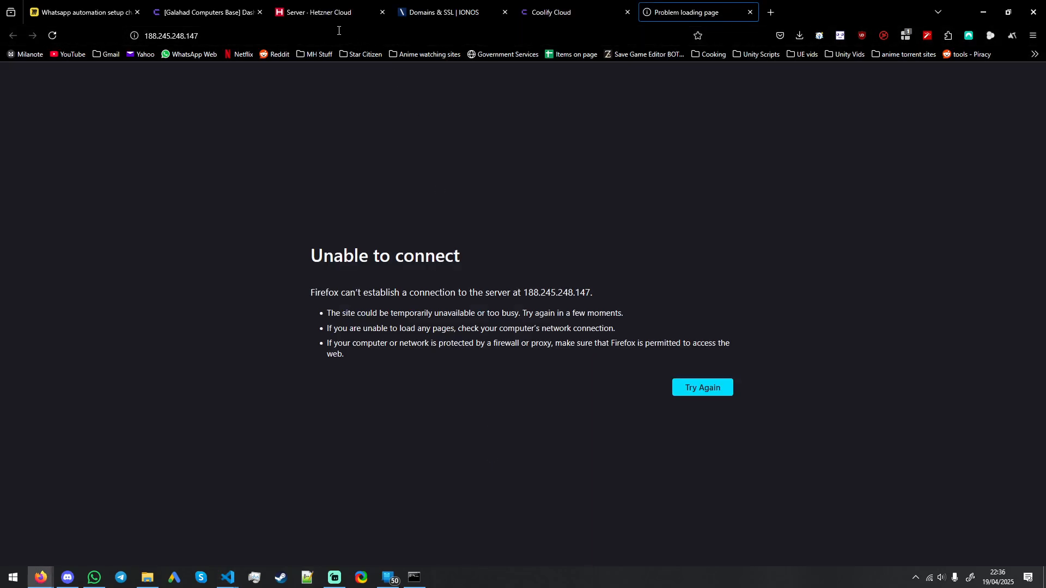
{"action": "left_click", "coordinate": [344, 38]}
{"action": "key", "text": "ctrl+v"}
{"action": "key", "text": "BackSpace"}
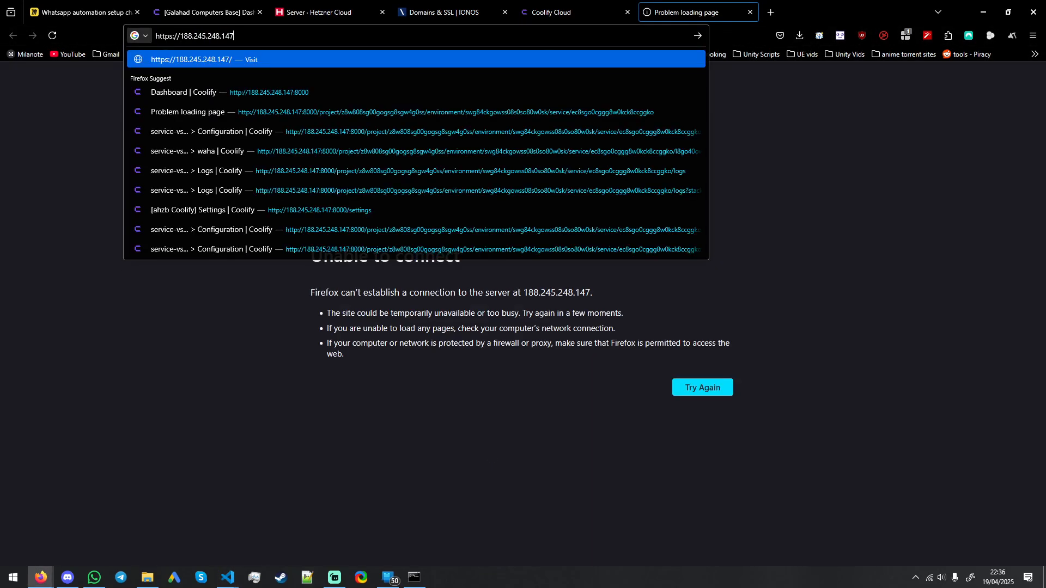
{"action": "type", "text": ":8000"}
{"action": "key", "text": "Return"}
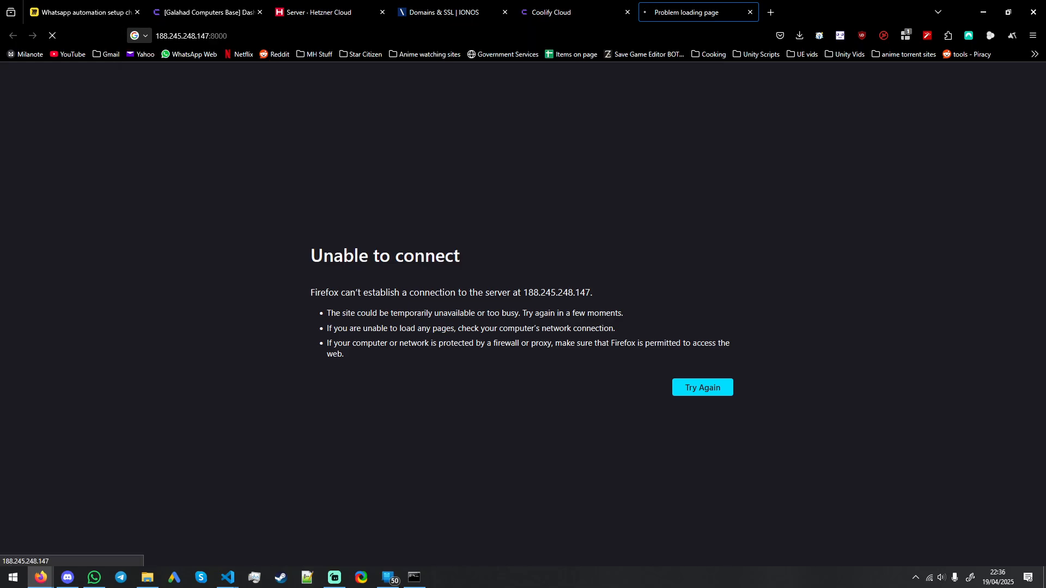
Step: Examine the Coolify installer's output in the remote terminal, from the Docker configuration stages to the final access addresses
{"action": "key", "text": "alt+Tab"}
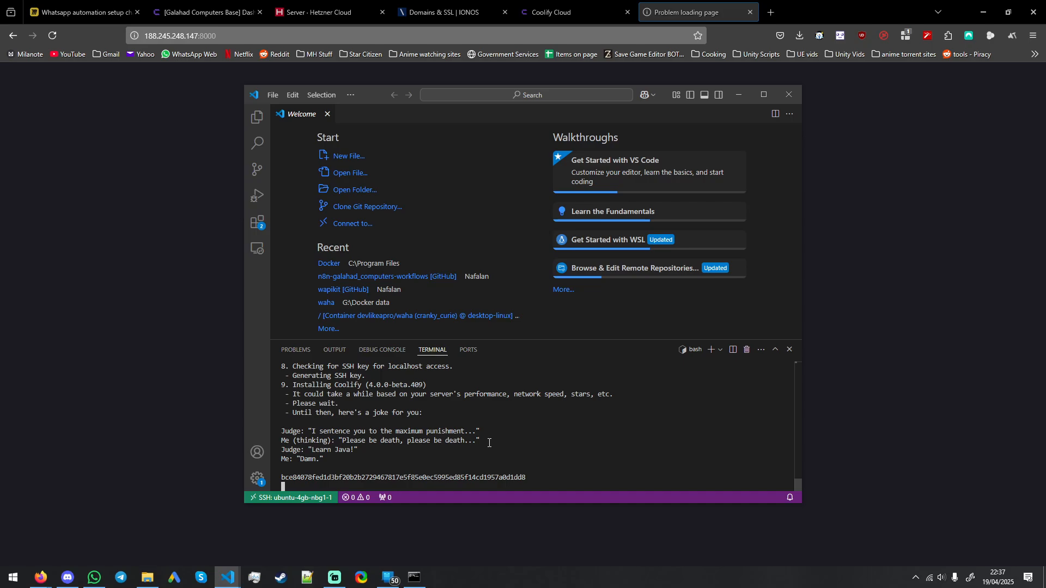
{"action": "scroll", "coordinate": [489, 443], "scroll_direction": "up", "scroll_amount": 1}
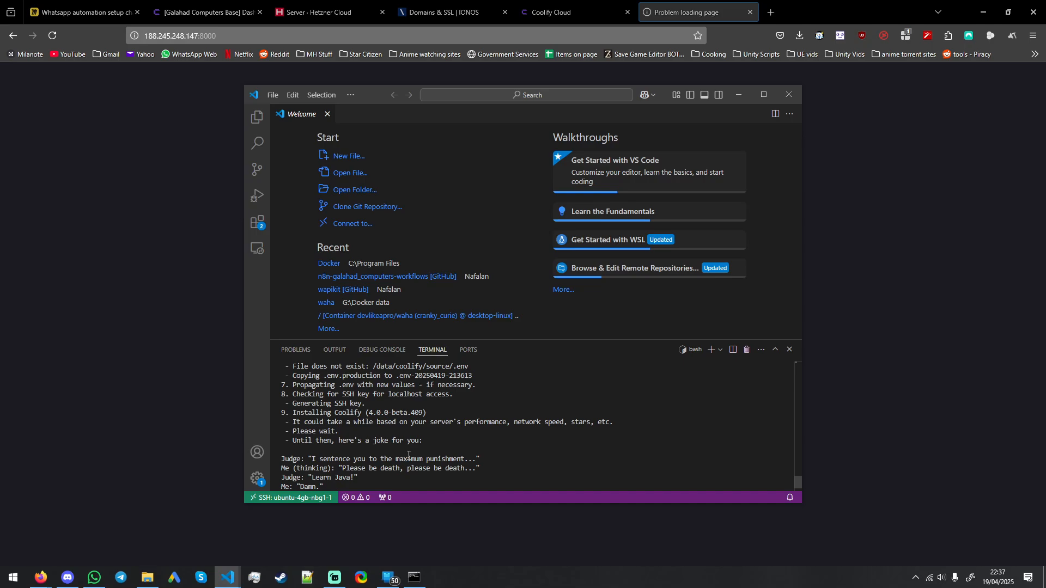
{"action": "scroll", "coordinate": [408, 463], "scroll_direction": "down", "scroll_amount": 1}
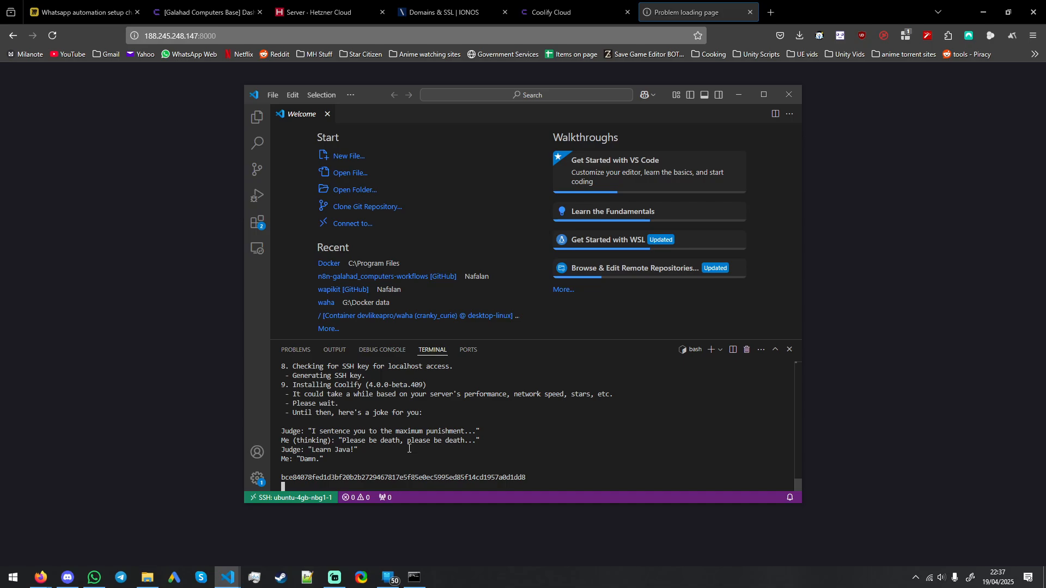
{"action": "scroll", "coordinate": [496, 454], "scroll_direction": "up", "scroll_amount": 4}
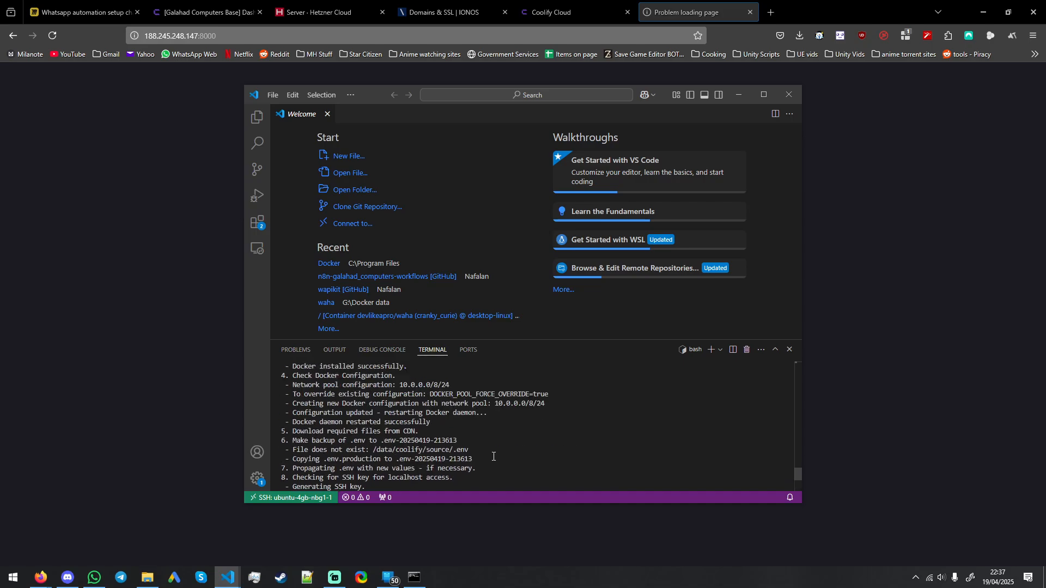
{"action": "scroll", "coordinate": [492, 456], "scroll_direction": "down", "scroll_amount": 3}
{"action": "scroll", "coordinate": [490, 453], "scroll_direction": "up", "scroll_amount": 8}
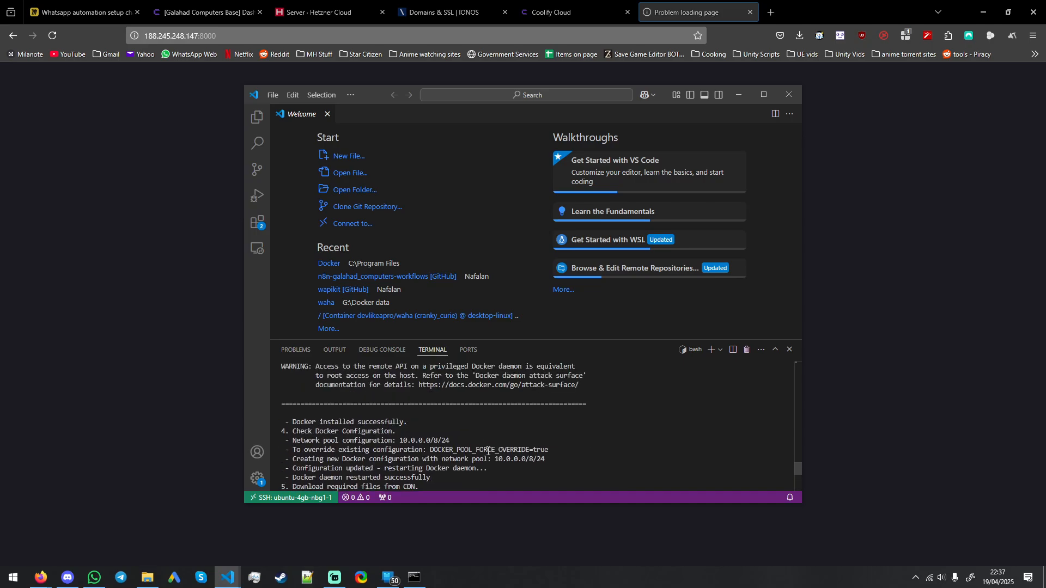
{"action": "scroll", "coordinate": [488, 451], "scroll_direction": "up", "scroll_amount": 2}
{"action": "scroll", "coordinate": [487, 453], "scroll_direction": "down", "scroll_amount": 10}
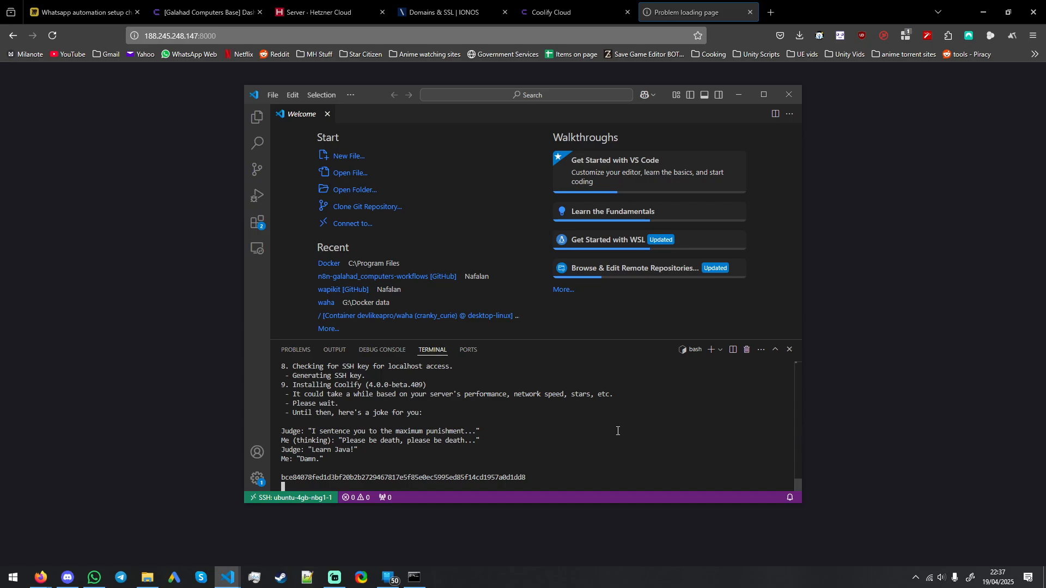
{"action": "scroll", "coordinate": [544, 430], "scroll_direction": "up", "scroll_amount": 1}
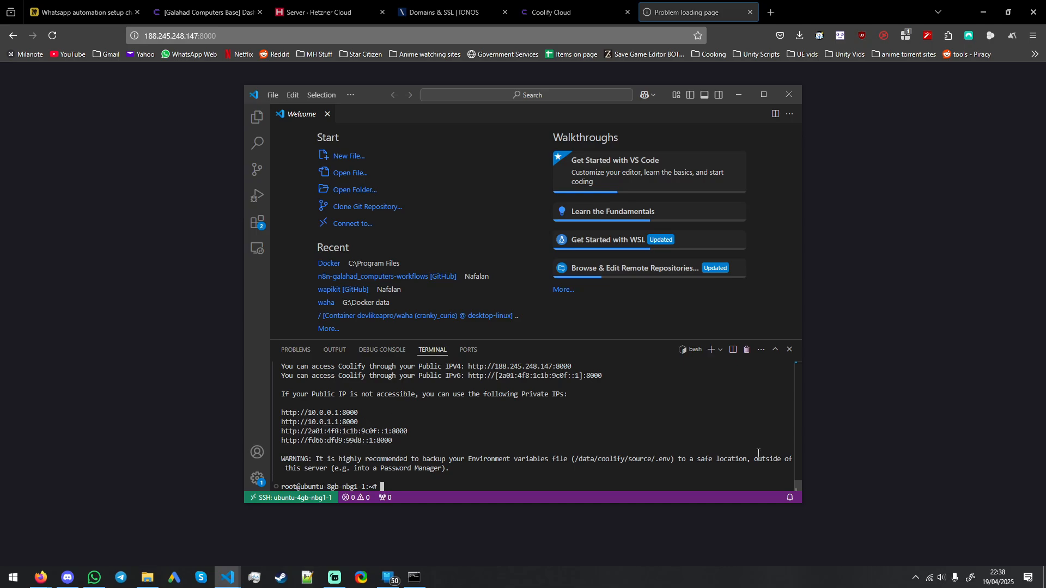
Step: Retry 188.245.248.147:8000 in the browser tab and recheck the access address in the remote terminal
{"action": "left_click", "coordinate": [894, 424]}
{"action": "left_click", "coordinate": [272, 37]}
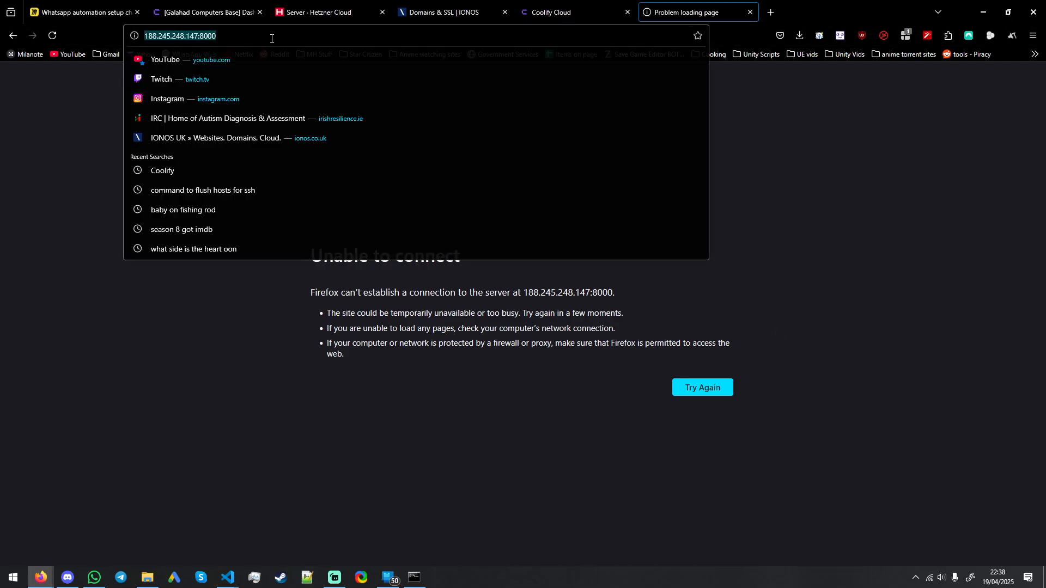
{"action": "key", "text": "Return"}
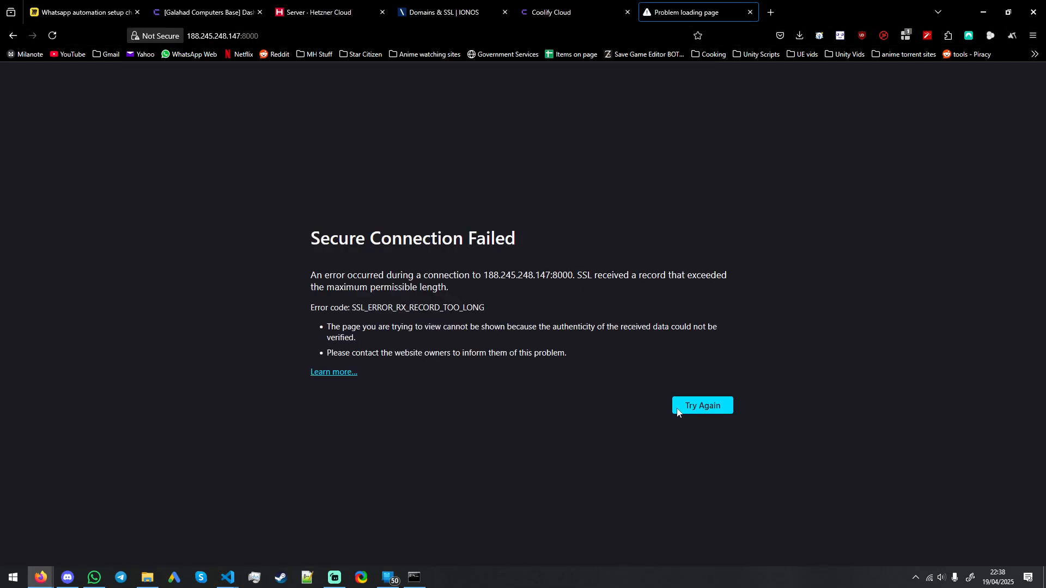
{"action": "left_click", "coordinate": [678, 413]}
{"action": "left_click", "coordinate": [275, 37]}
{"action": "left_click", "coordinate": [313, 38]}
{"action": "key", "text": "alt+Tab"}
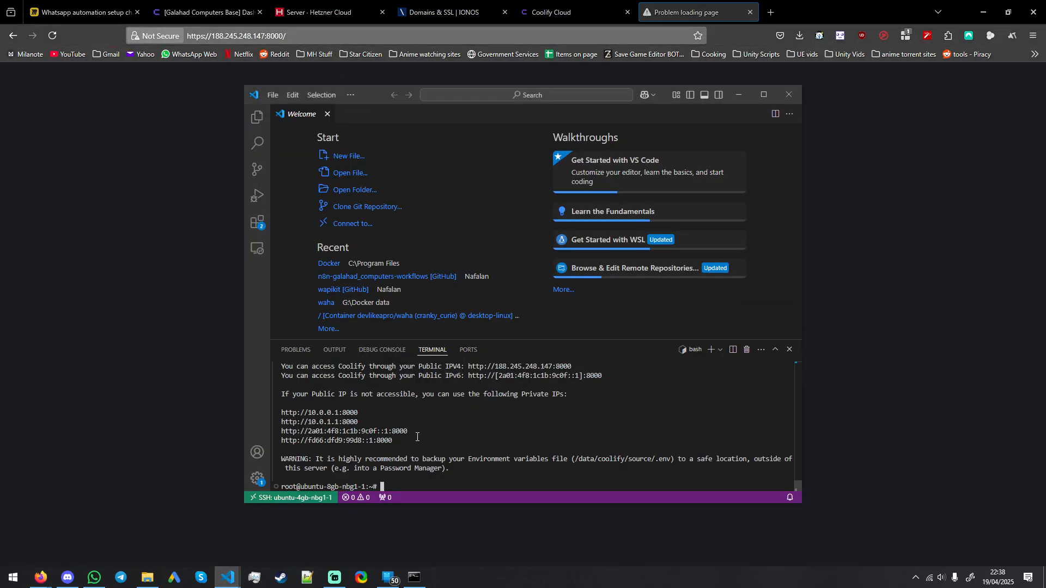
{"action": "key", "text": "alt+Tab"}
{"action": "left_click", "coordinate": [304, 37]}
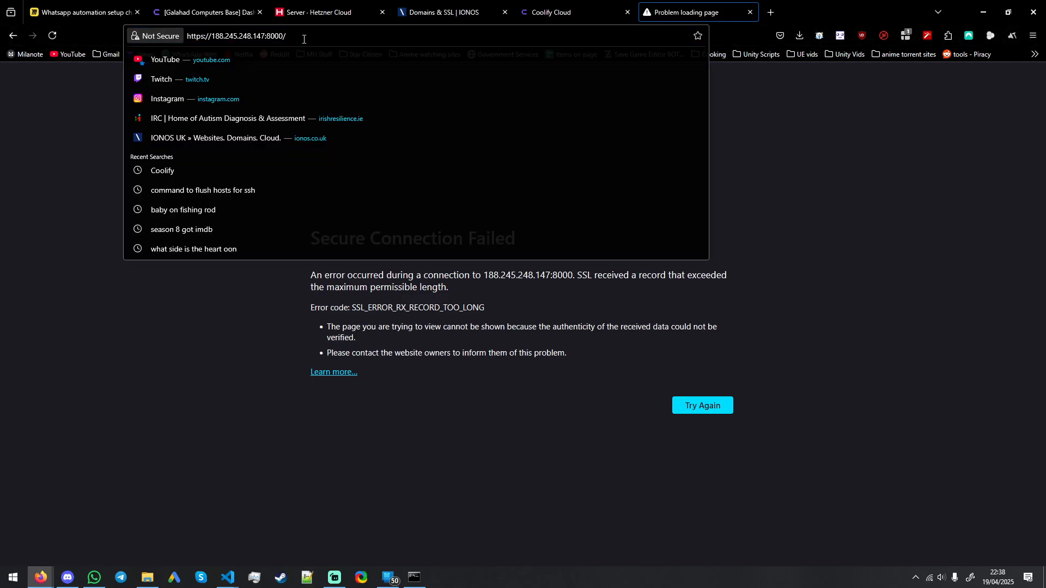
{"action": "key", "text": "Return"}
{"action": "left_click", "coordinate": [289, 32]}
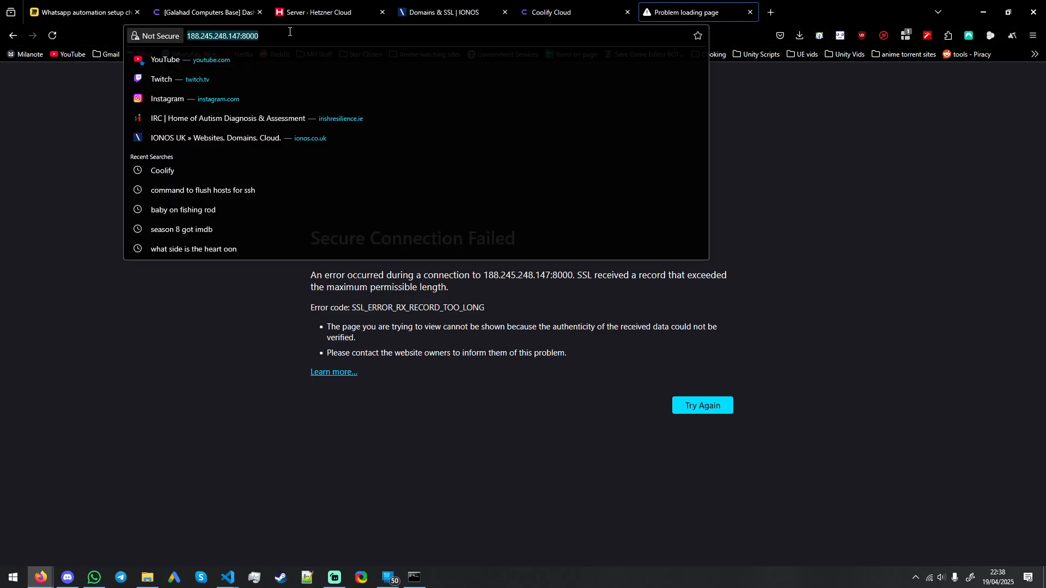
{"action": "left_click", "coordinate": [314, 36]}
{"action": "left_click", "coordinate": [205, 36]}
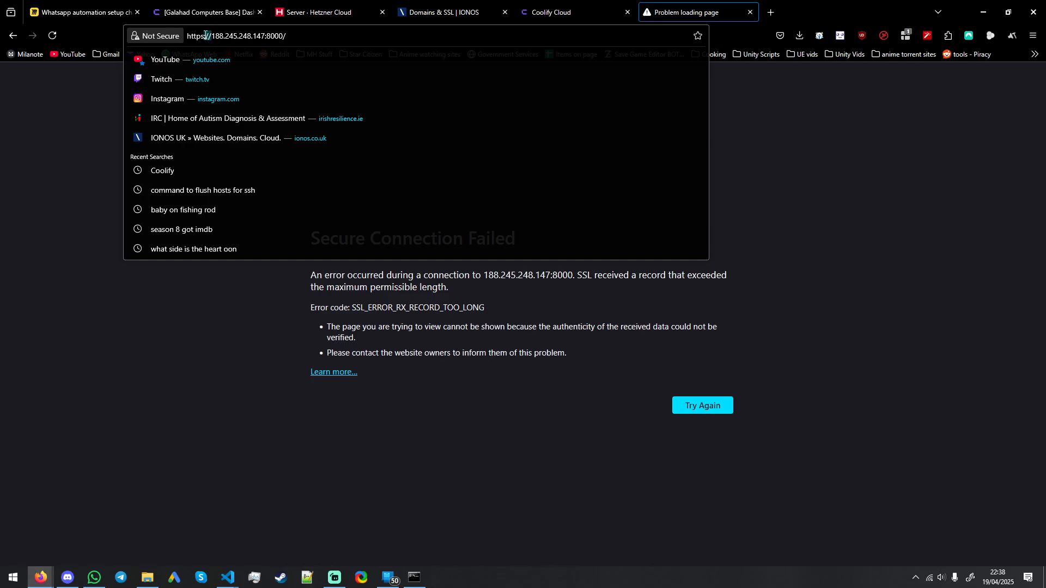
{"action": "key", "text": "BackSpace"}
{"action": "key", "text": "Return"}
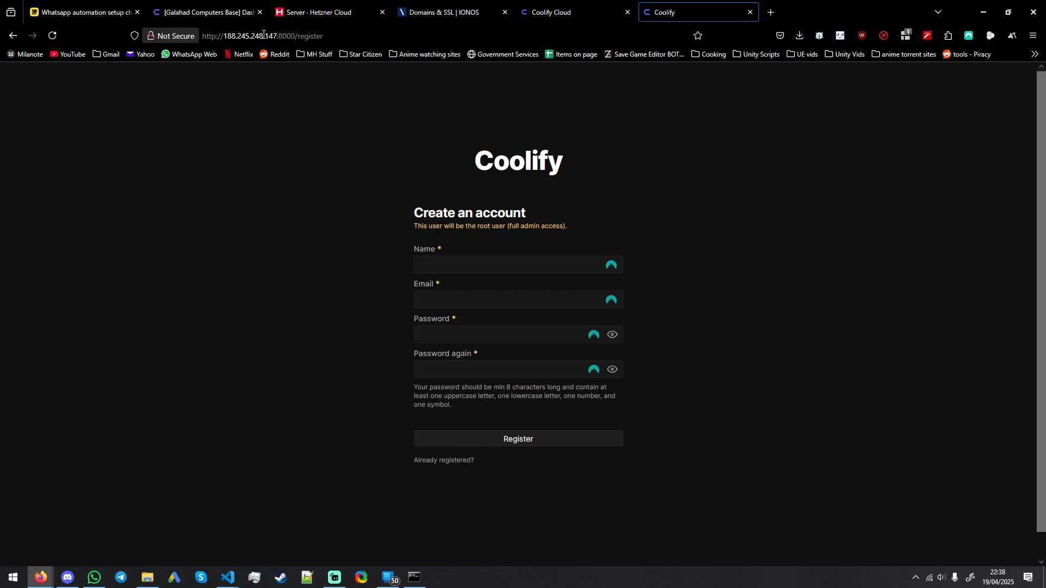
{"action": "left_click", "coordinate": [469, 259]}
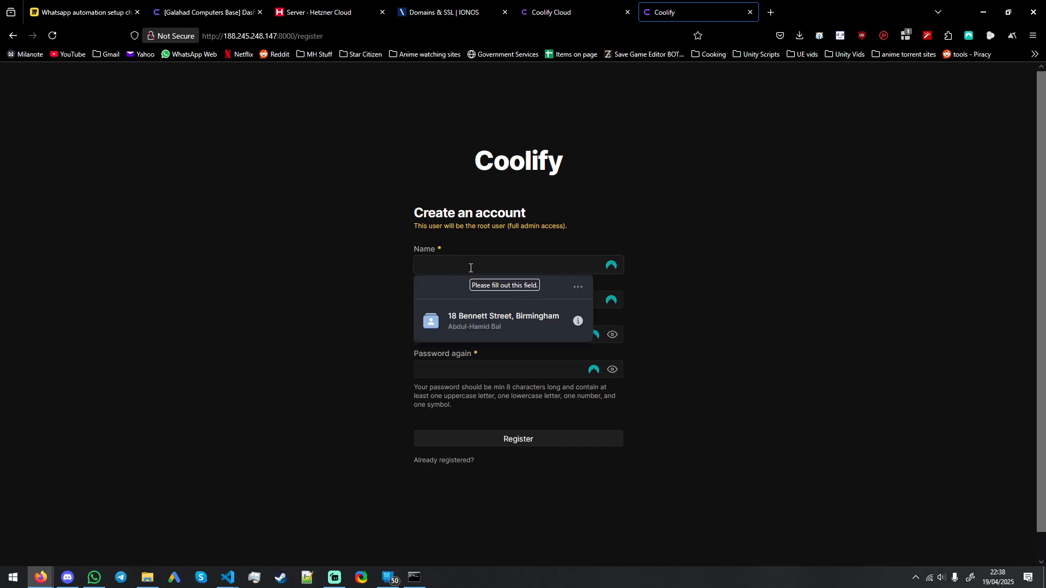
{"action": "key", "text": "Tab"}
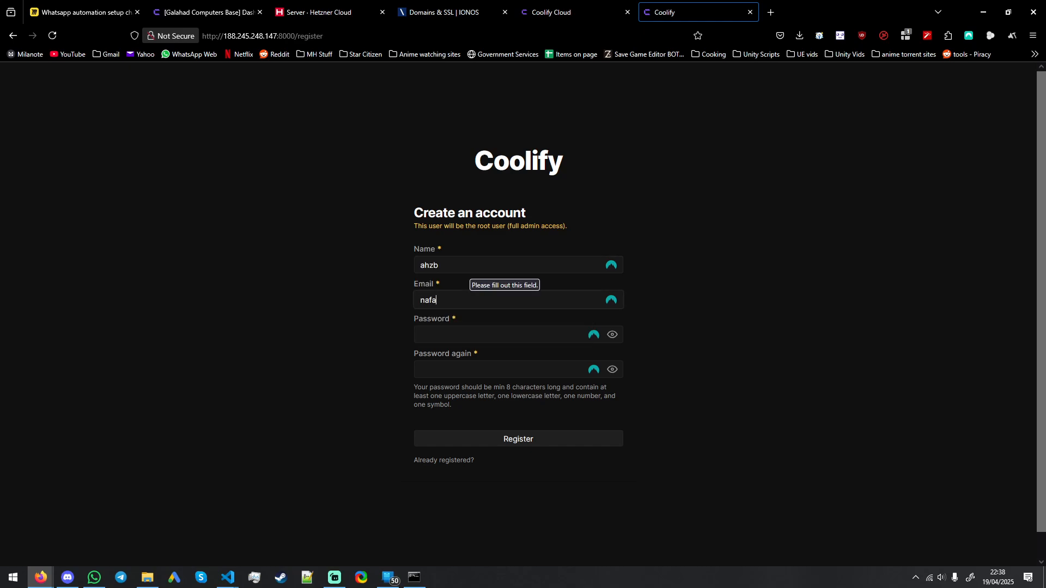
{"action": "key", "text": "ctrl+a"}
{"action": "key", "text": "ctrl+a"}
{"action": "key", "text": "BackSpace"}
{"action": "key", "text": "BackSpace"}
{"action": "key", "text": "BackSpace"}
{"action": "key", "text": "Tab"}
Step: Enter an account password in both password fields and try to register the root user
{"action": "type", "text": "•••••"}
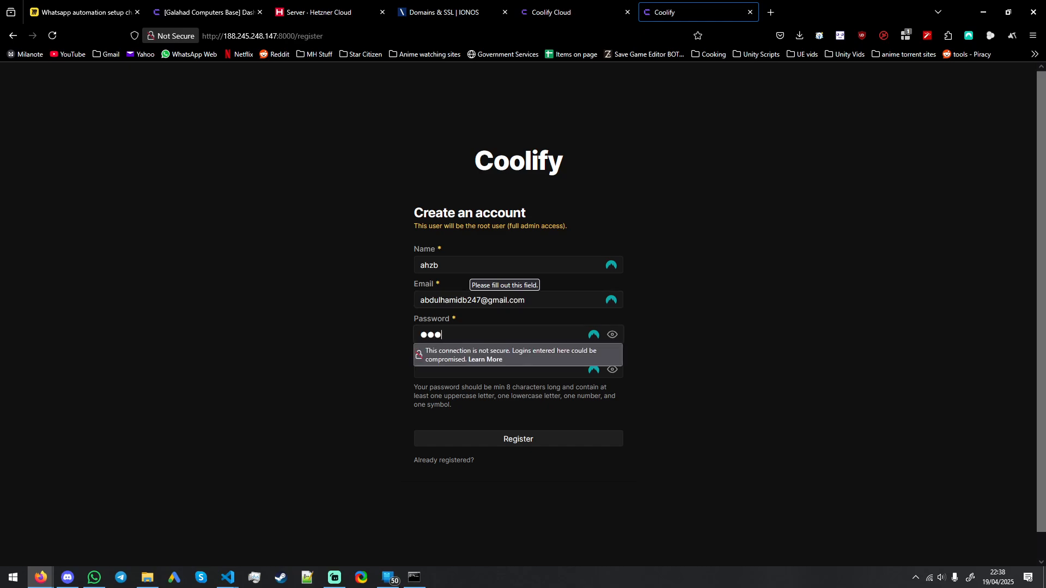
{"action": "type", "text": "•"}
{"action": "key", "text": "ctrl+a"}
{"action": "type", "text": "•••••••••"}
{"action": "key", "text": "Tab"}
{"action": "type", "text": "•••••••••"}
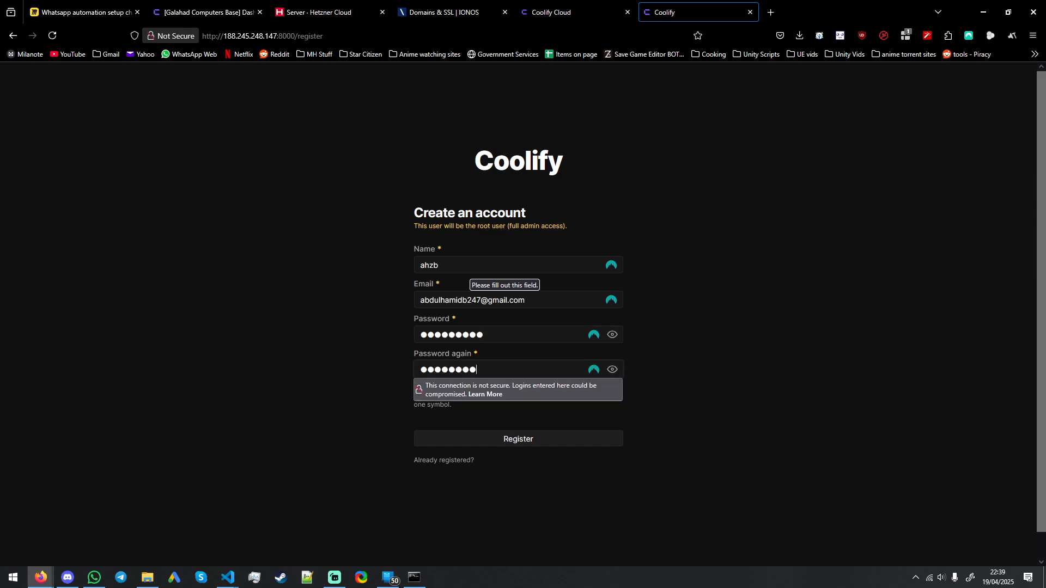
{"action": "left_click", "coordinate": [707, 248]}
{"action": "left_click", "coordinate": [539, 444]}
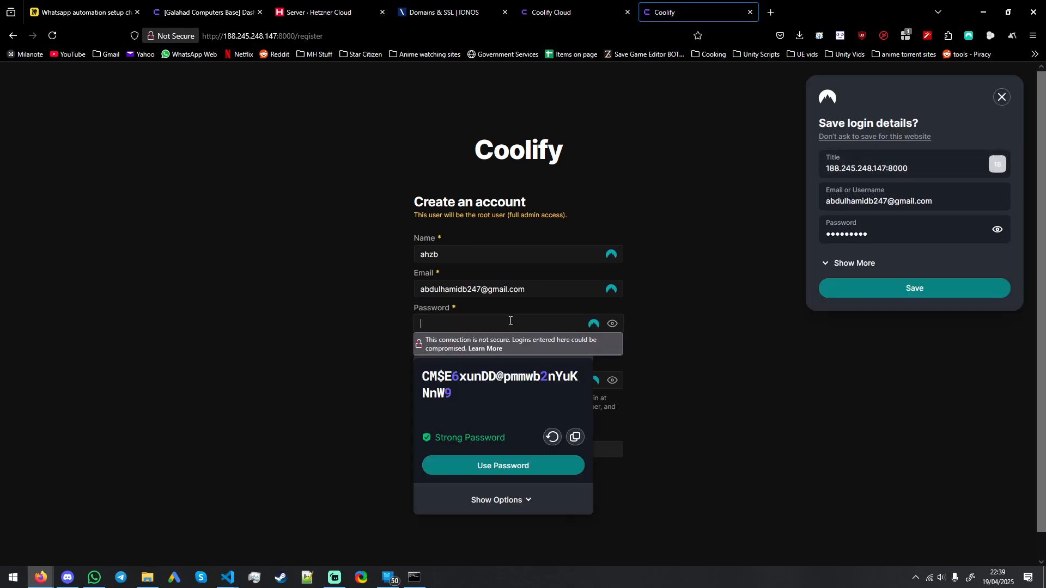
Step: Enter a different account password in both password fields and register the root user
{"action": "left_click", "coordinate": [553, 321]}
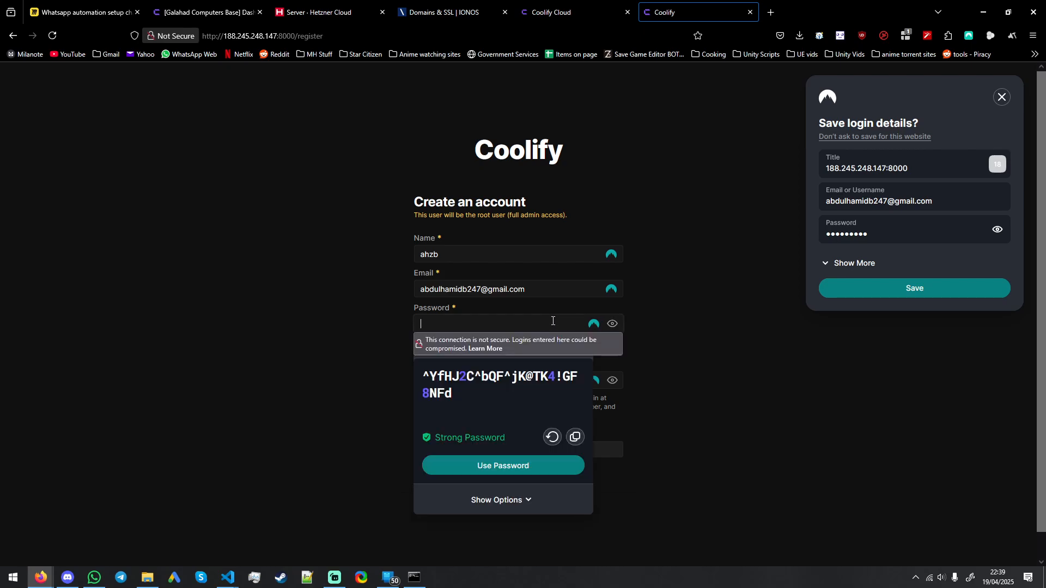
{"action": "type", "text": "•••••••"}
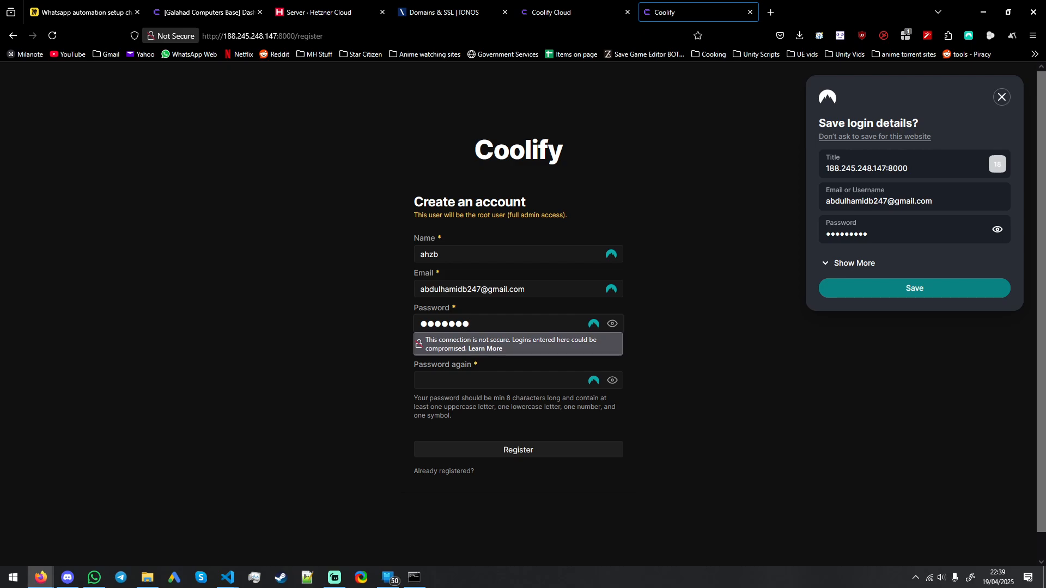
{"action": "type", "text": "•••"}
{"action": "key", "text": "Tab"}
{"action": "type", "text": "•"}
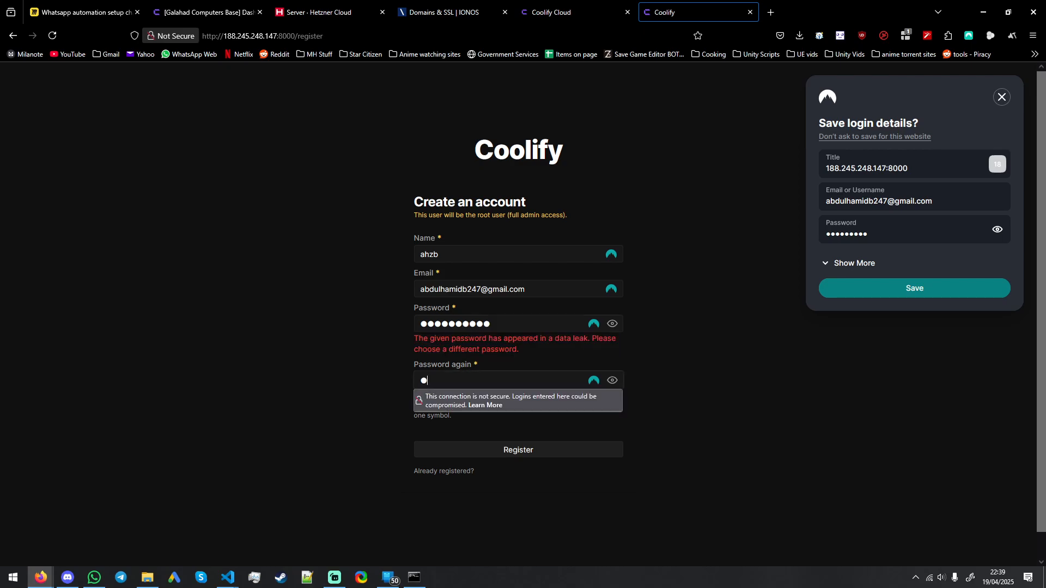
{"action": "type", "text": "•••••••••"}
{"action": "left_click", "coordinate": [514, 450]}
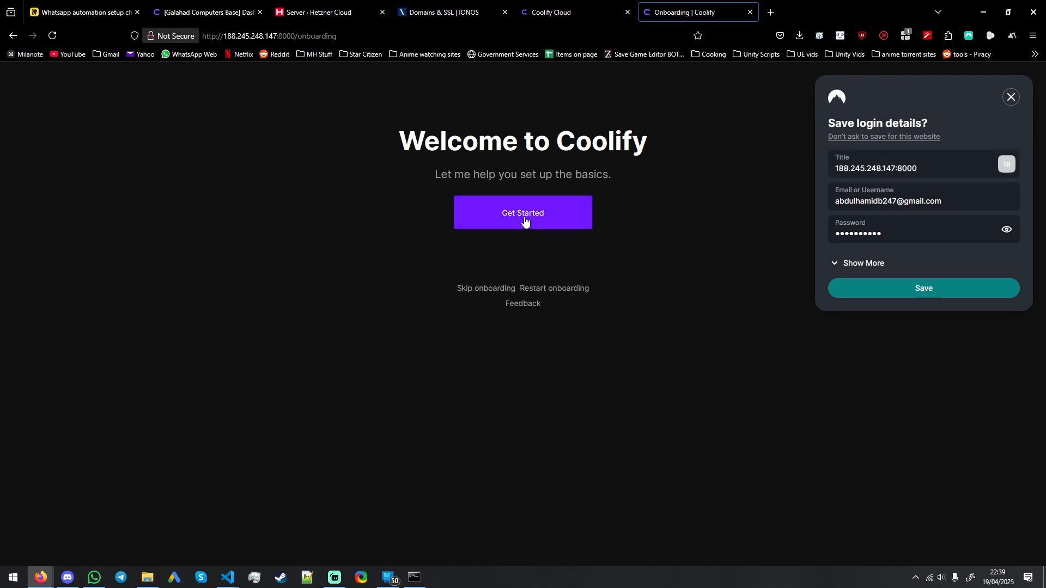
Step: Dismiss the save-login prompt and go through Coolify's onboarding with Localhost as the server, up to creating the first resource
{"action": "left_click", "coordinate": [522, 221]}
{"action": "left_click", "coordinate": [1011, 98]}
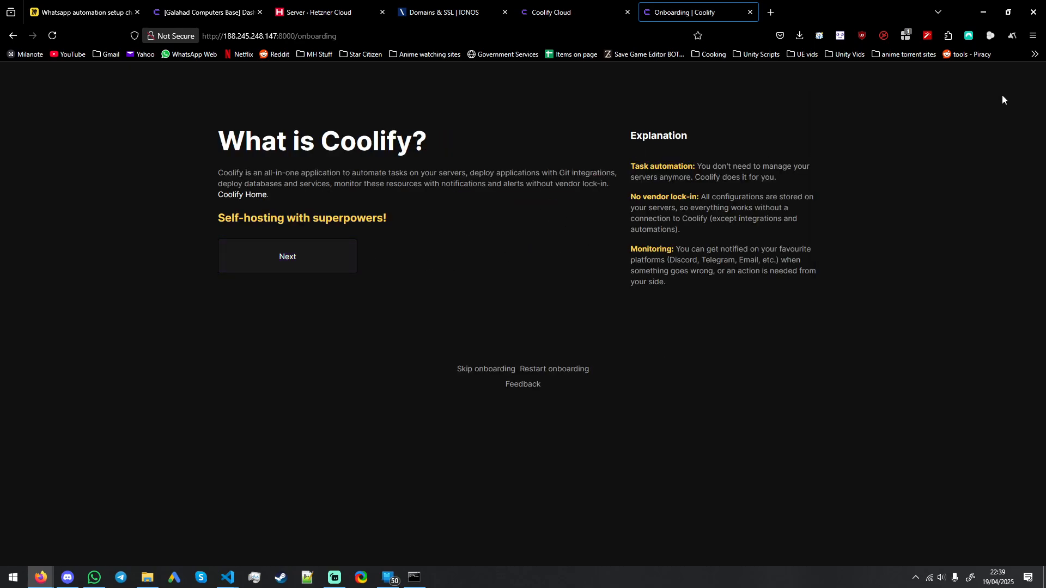
{"action": "left_click", "coordinate": [286, 269]}
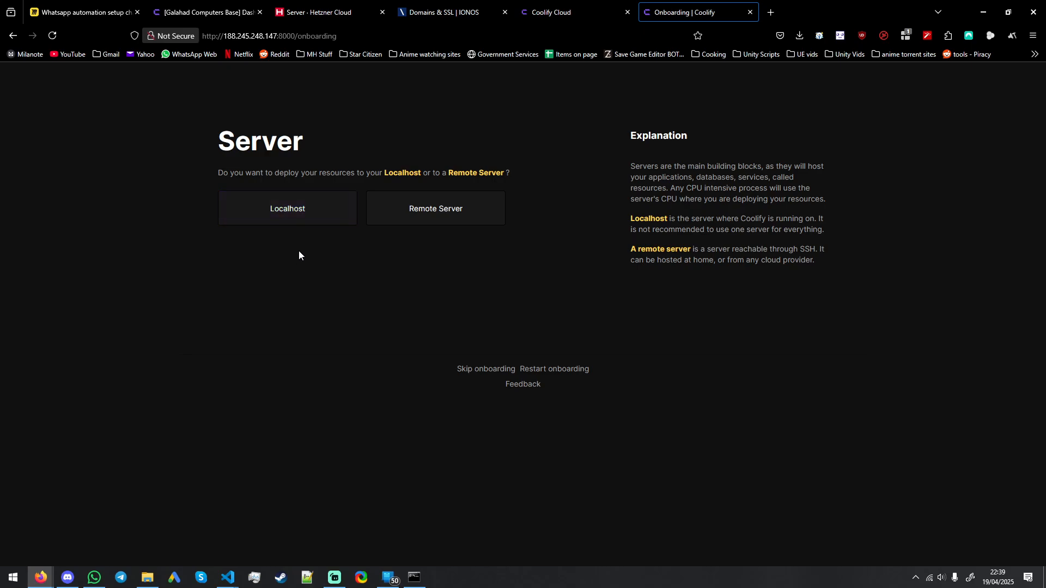
{"action": "left_click", "coordinate": [340, 214]}
{"action": "left_click", "coordinate": [311, 212]}
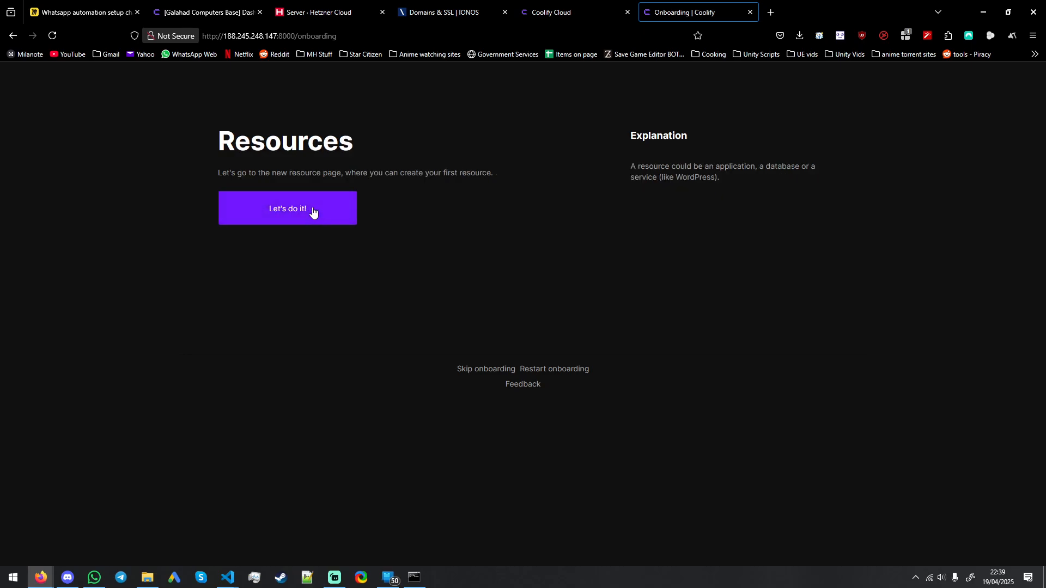
{"action": "left_click", "coordinate": [313, 212]}
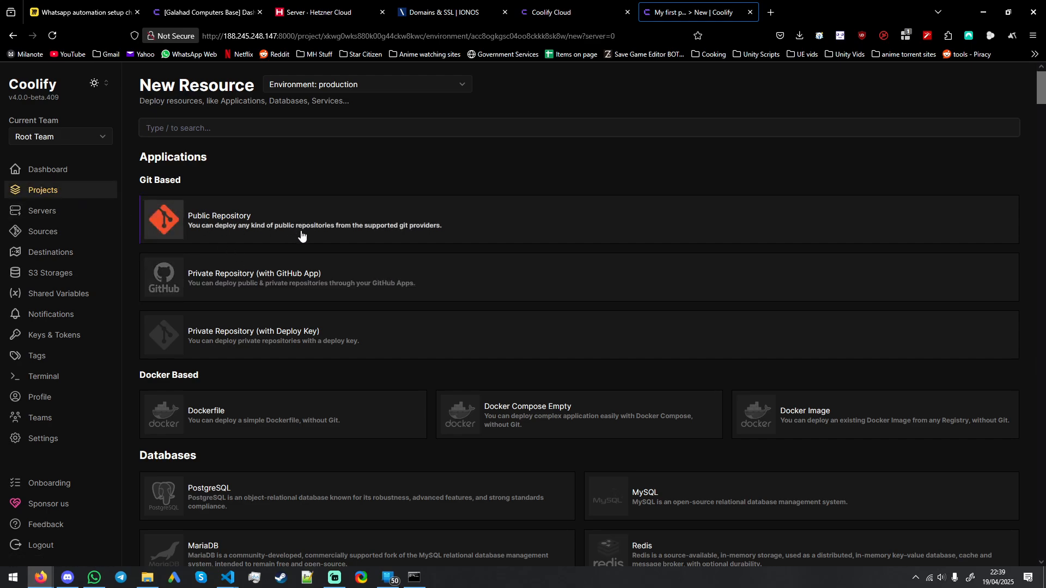
Step: Search the new resource list for n8n and add the N8N With Postgresql service
{"action": "scroll", "coordinate": [425, 267], "scroll_direction": "down", "scroll_amount": 4}
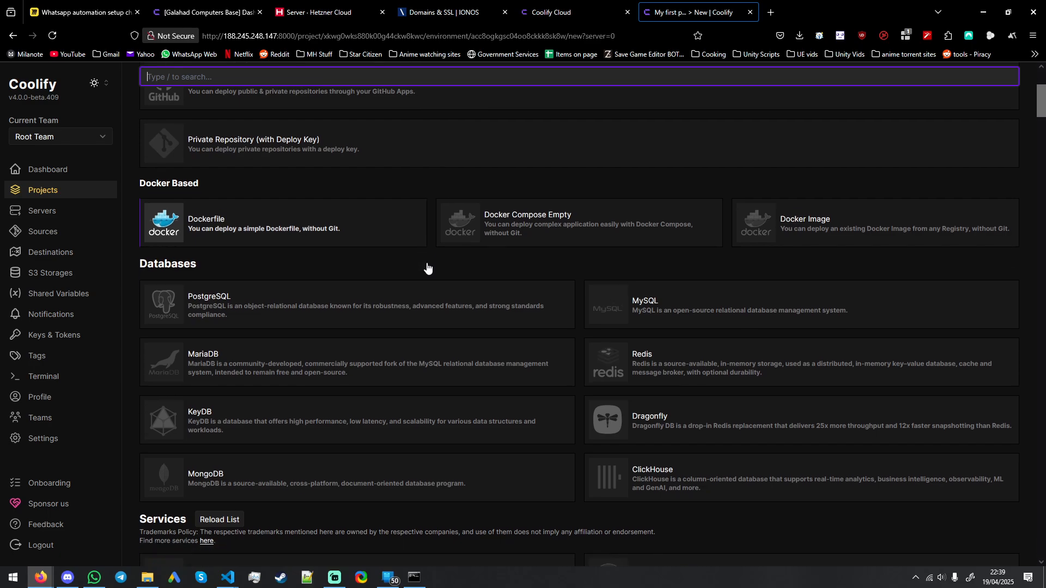
{"action": "scroll", "coordinate": [436, 229], "scroll_direction": "up", "scroll_amount": 6}
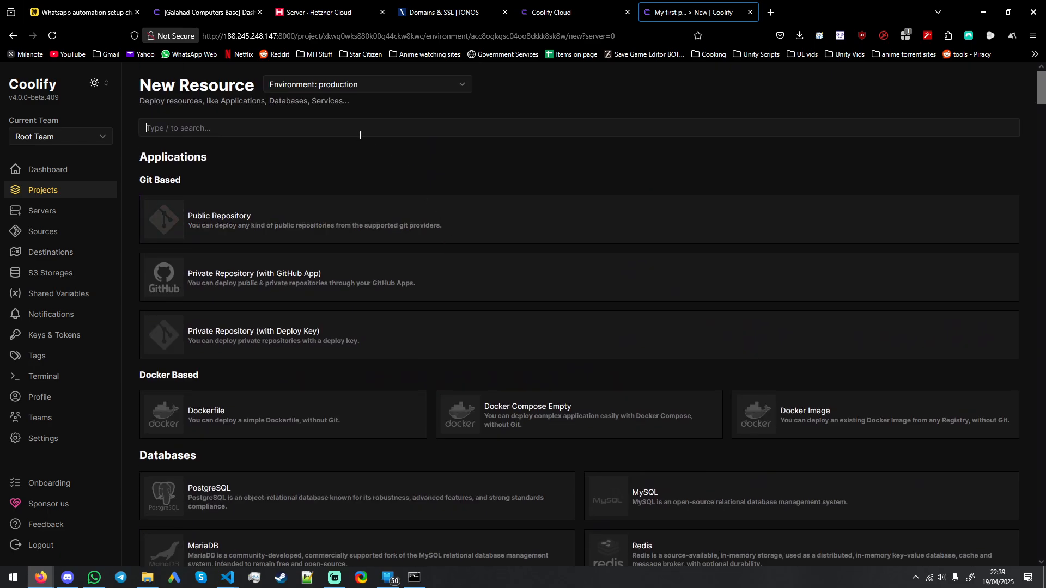
{"action": "type", "text": "n8n"}
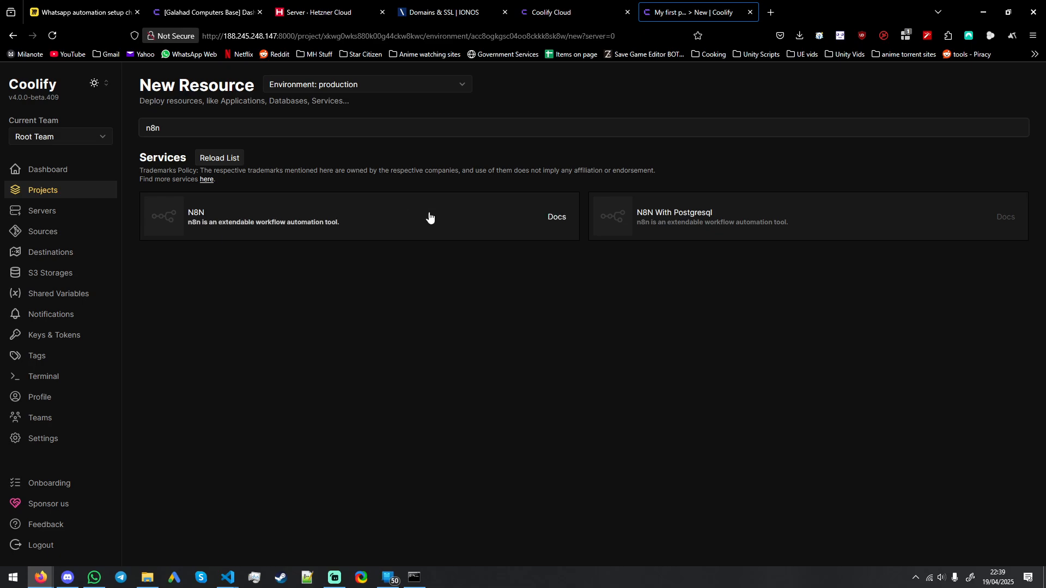
{"action": "left_click", "coordinate": [720, 216]}
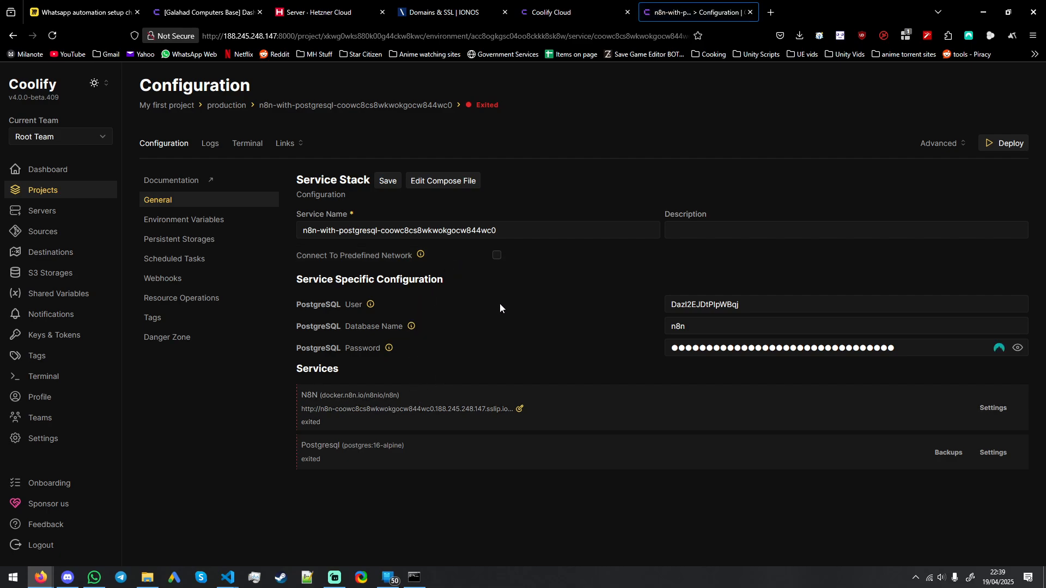
{"action": "left_click", "coordinate": [514, 234]}
Step: Create the subdomain n8n for ahzb.co.uk in the IONOS domain settings
{"action": "left_click", "coordinate": [450, 12]}
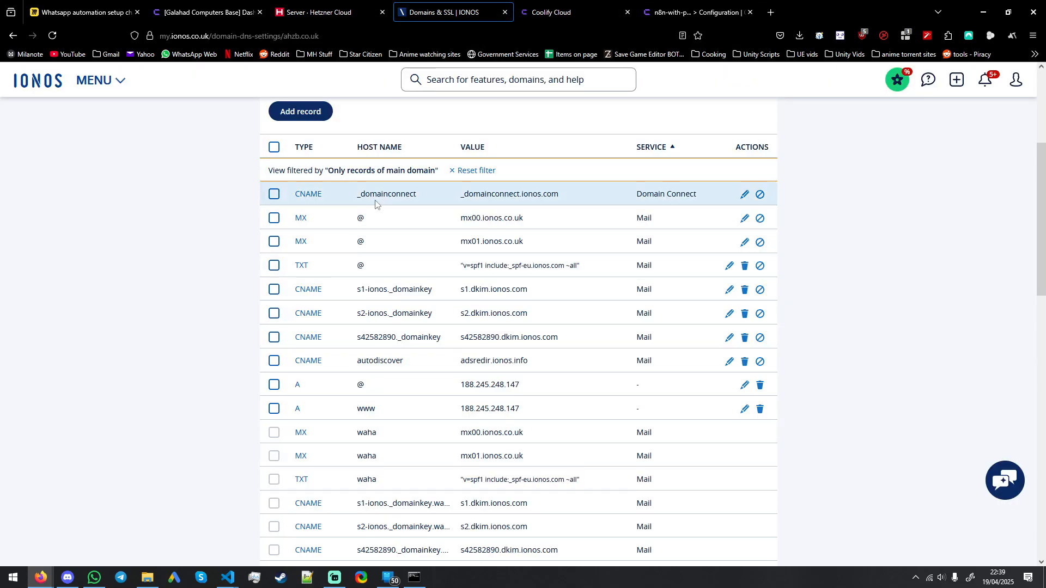
{"action": "scroll", "coordinate": [373, 229], "scroll_direction": "up", "scroll_amount": 5}
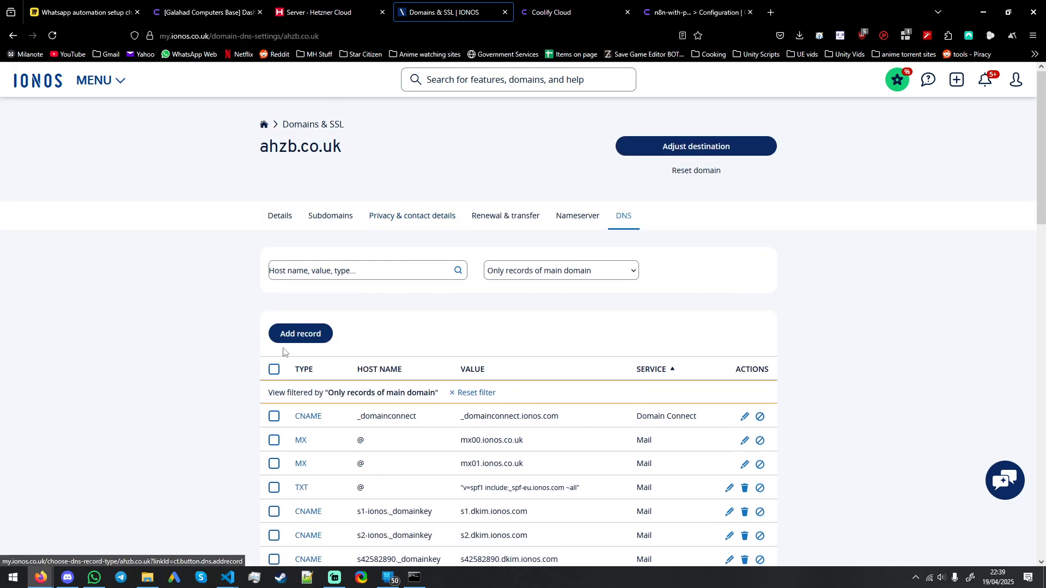
{"action": "left_click", "coordinate": [338, 228]}
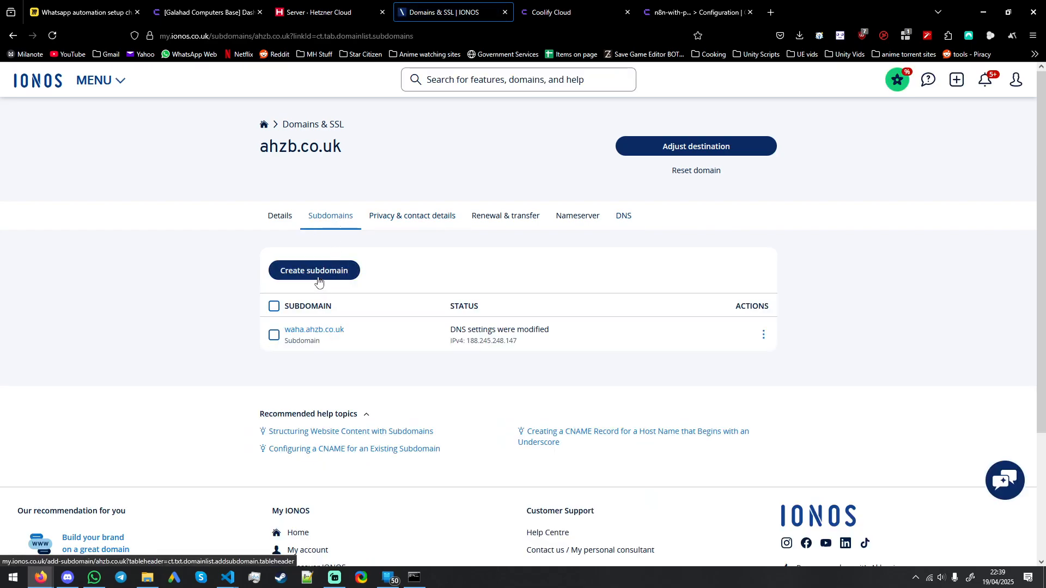
{"action": "left_click", "coordinate": [319, 277]}
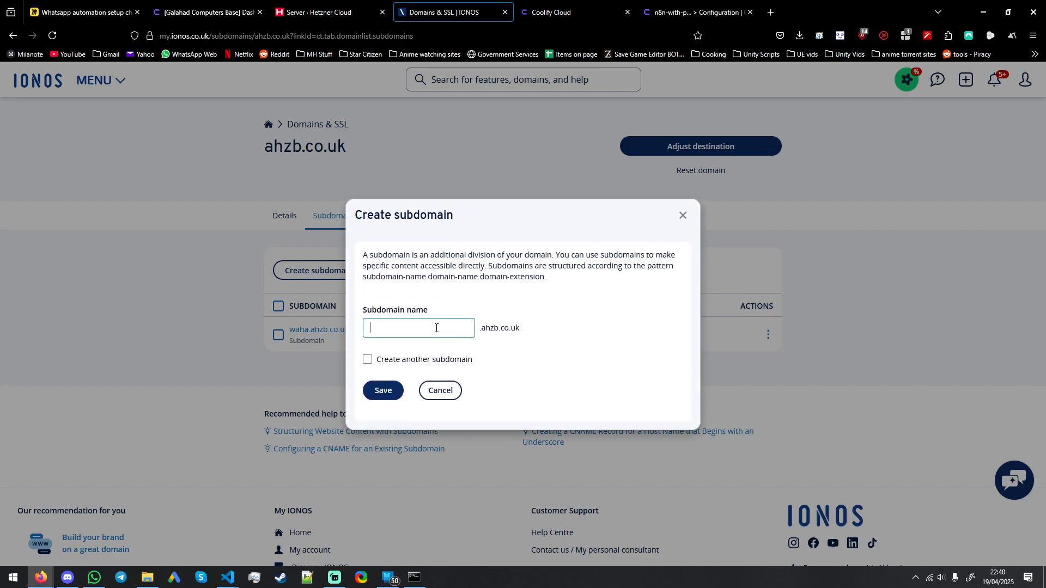
{"action": "type", "text": "n8n"}
{"action": "left_click", "coordinate": [390, 392]}
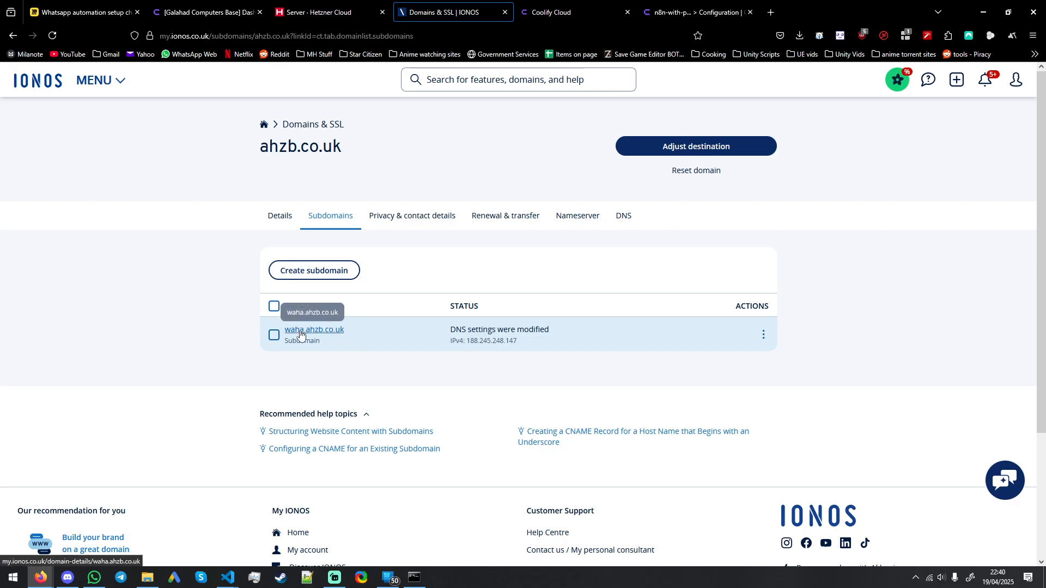
{"action": "left_click", "coordinate": [568, 17]}
{"action": "left_click", "coordinate": [457, 15]}
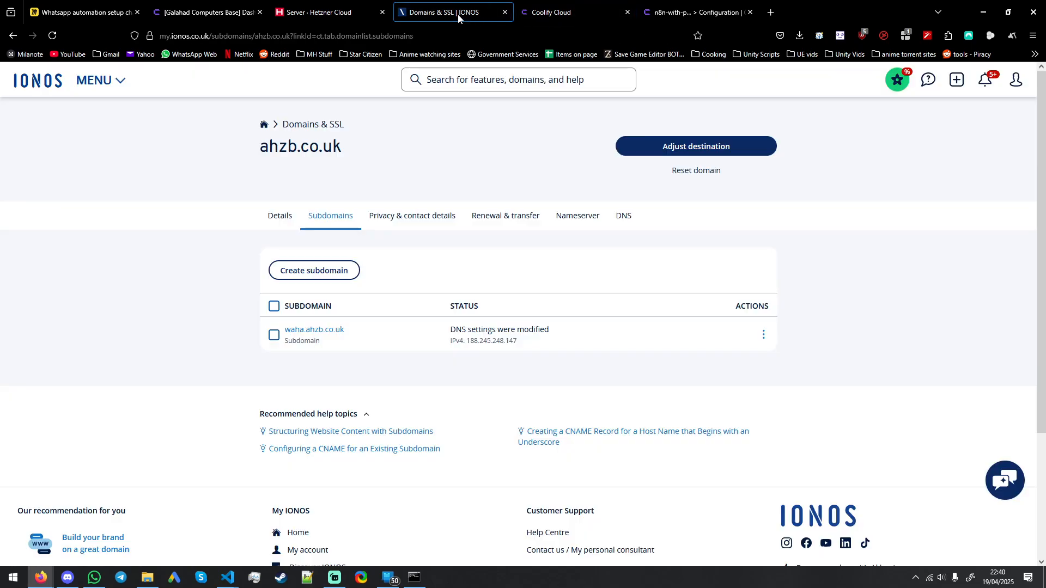
{"action": "left_click", "coordinate": [334, 10]}
{"action": "left_click", "coordinate": [430, 5]}
{"action": "left_click", "coordinate": [381, 3]}
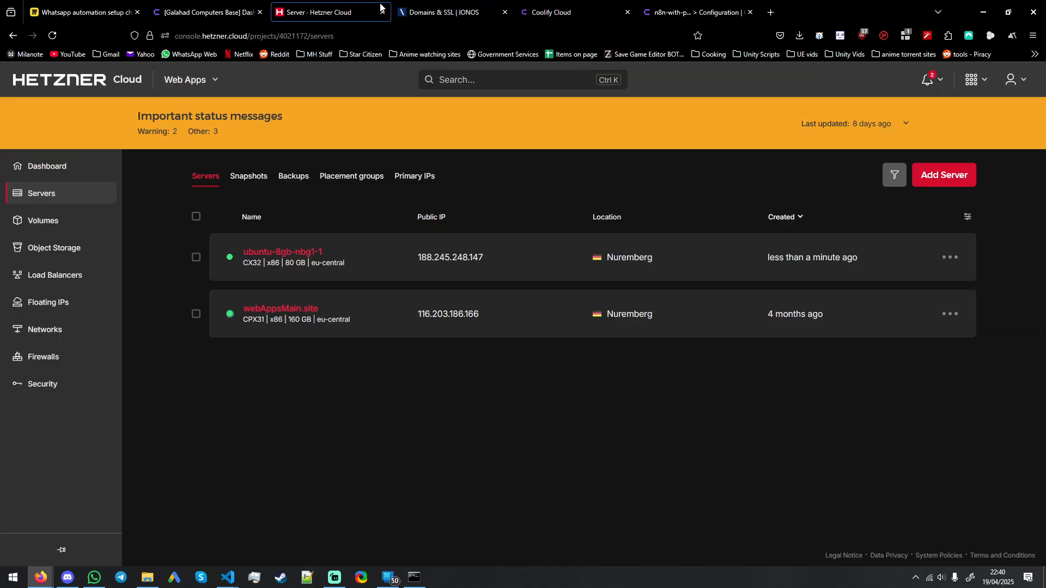
{"action": "left_click", "coordinate": [438, 8]}
Step: Close the Coolify Cloud browser tab and return to the n8n service configuration
{"action": "left_click", "coordinate": [553, 9]}
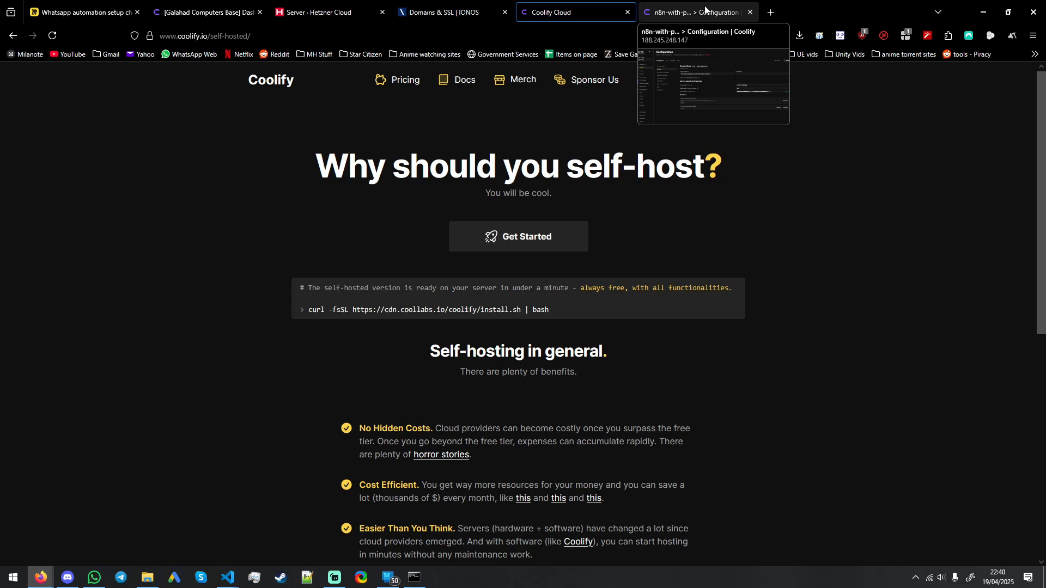
{"action": "left_click", "coordinate": [706, 9]}
{"action": "left_click", "coordinate": [610, 14]}
{"action": "left_click", "coordinate": [628, 12]}
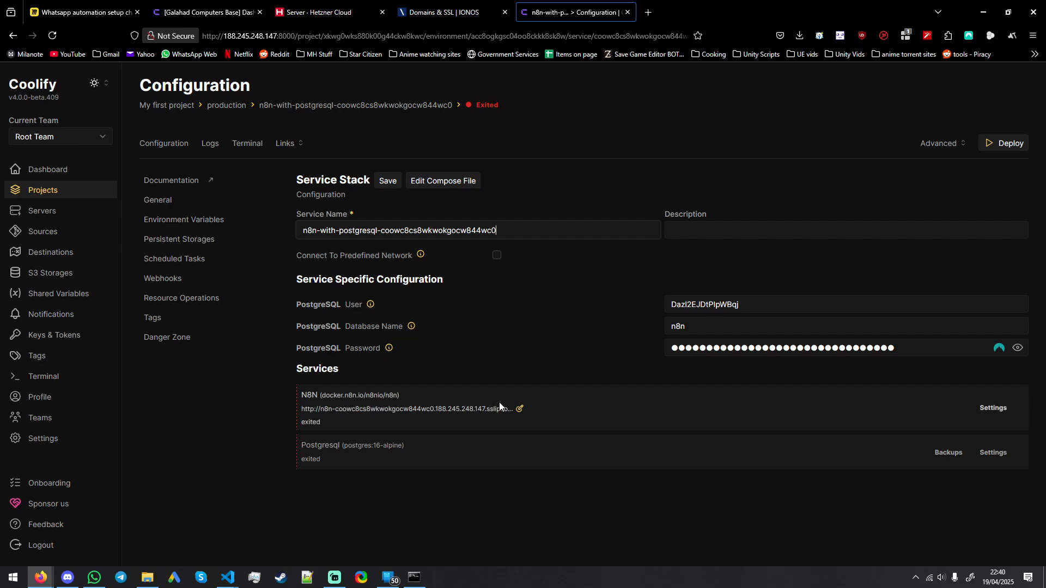
{"action": "left_click", "coordinate": [975, 418]}
{"action": "left_click", "coordinate": [363, 254]}
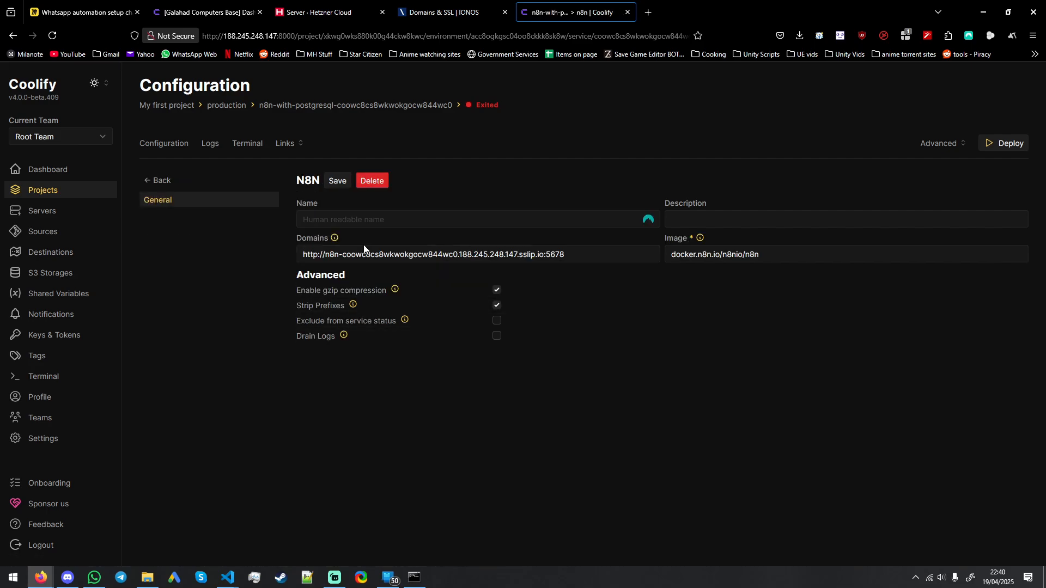
{"action": "left_click", "coordinate": [321, 255]}
{"action": "type", "text": "s"}
{"action": "left_click_drag", "start_coordinate": [567, 256], "coordinate": [346, 255]}
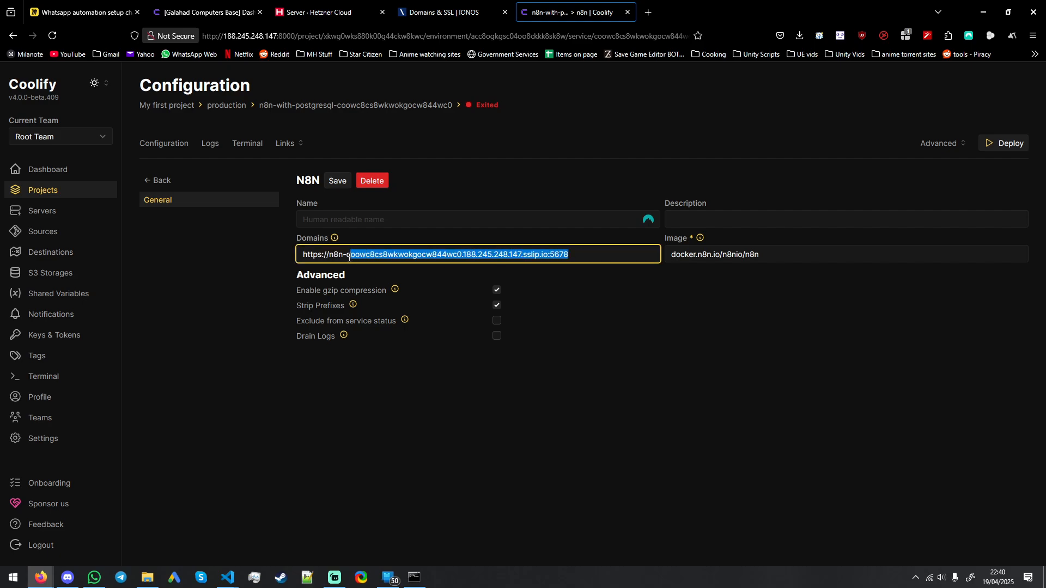
{"action": "key", "text": "BackSpace"}
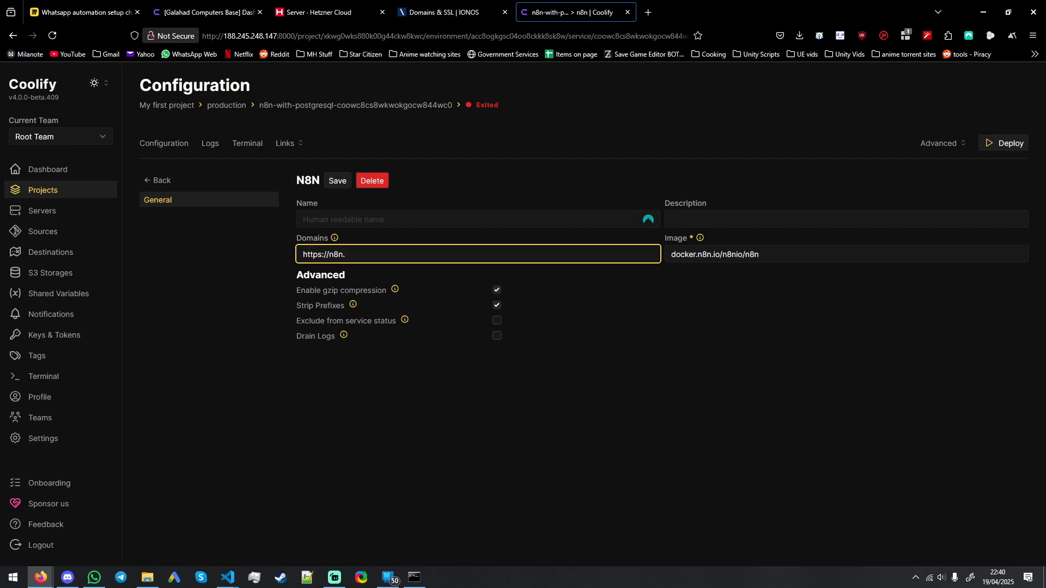
{"action": "type", "text": ".ahzb.co.uk"}
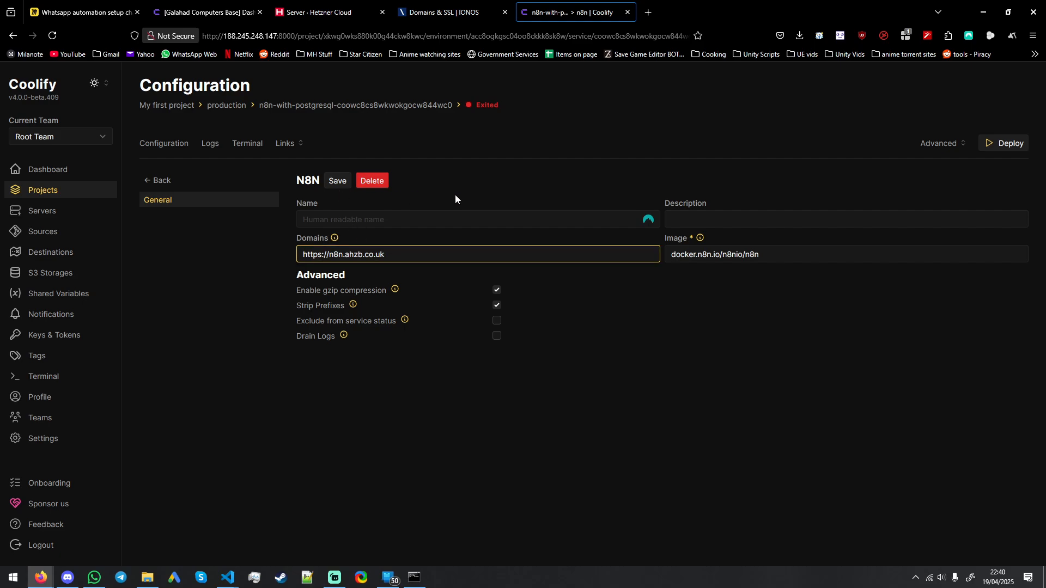
Step: Name the N8N service main-url and save its settings
{"action": "left_click", "coordinate": [354, 216]}
{"action": "type", "text": "main url"}
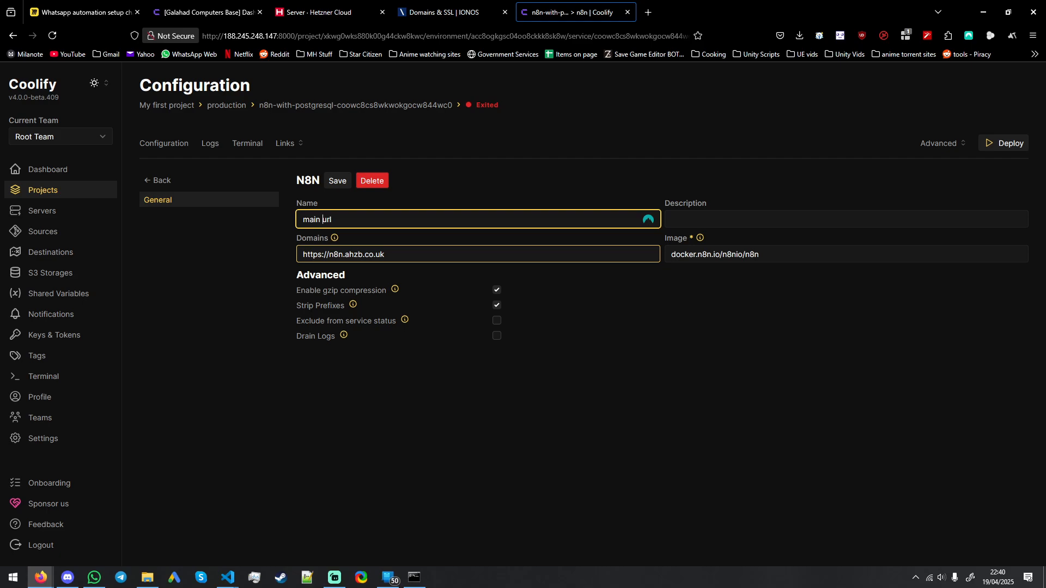
{"action": "key", "text": "BackSpace"}
{"action": "type", "text": "-"}
{"action": "key", "text": "Return"}
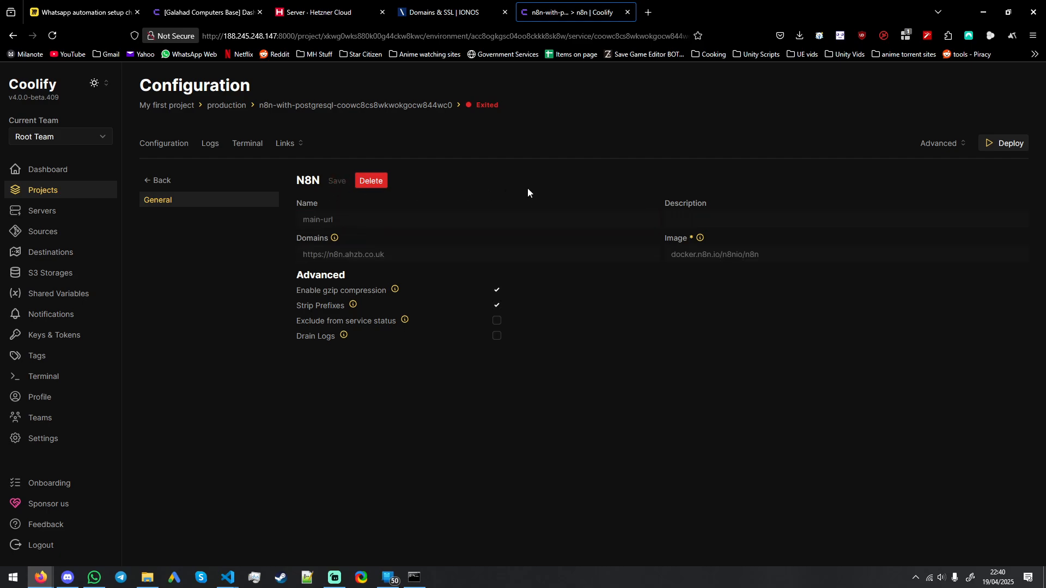
{"action": "left_click_drag", "start_coordinate": [354, 216], "coordinate": [378, 220]}
{"action": "left_click", "coordinate": [414, 255]}
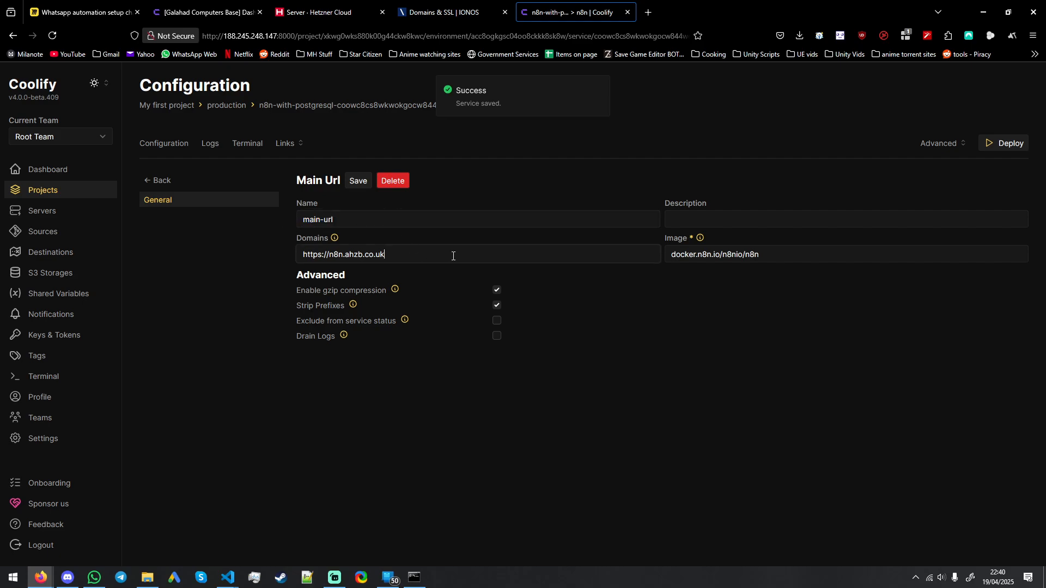
{"action": "left_click_drag", "start_coordinate": [453, 255], "coordinate": [329, 256]}
{"action": "left_click", "coordinate": [405, 260]}
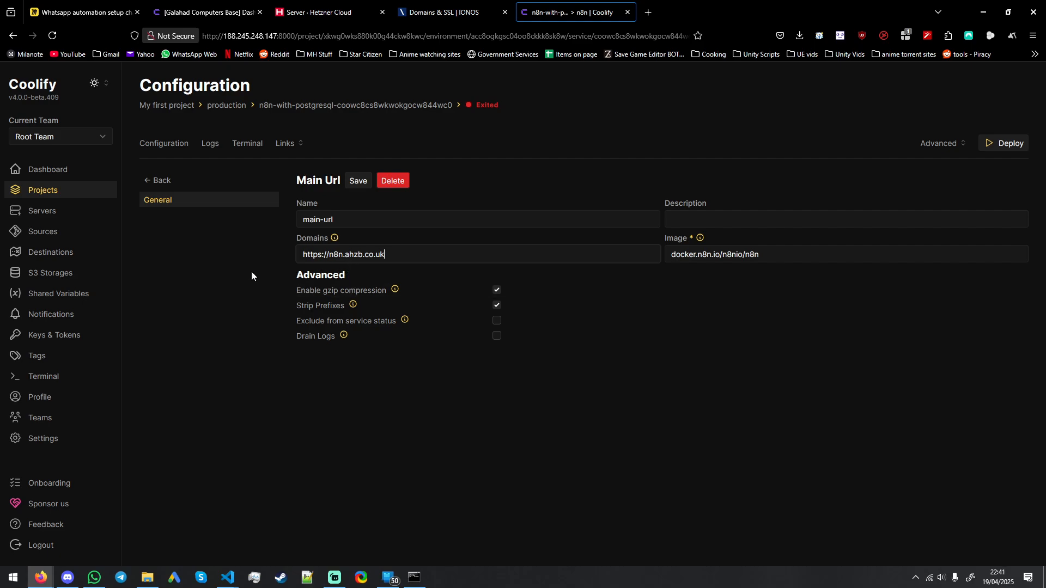
{"action": "left_click", "coordinate": [244, 259]}
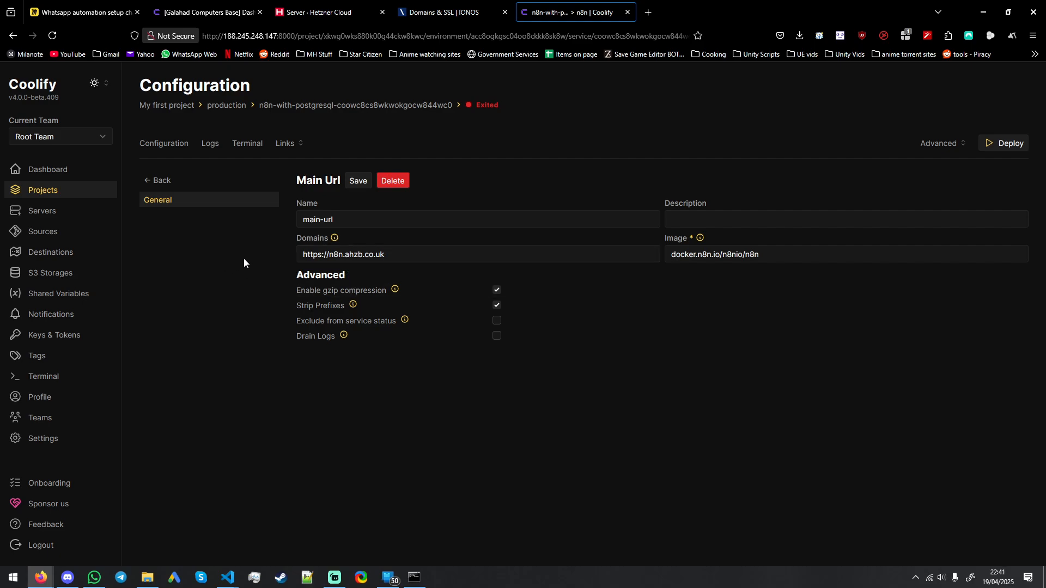
{"action": "left_click", "coordinate": [357, 182]}
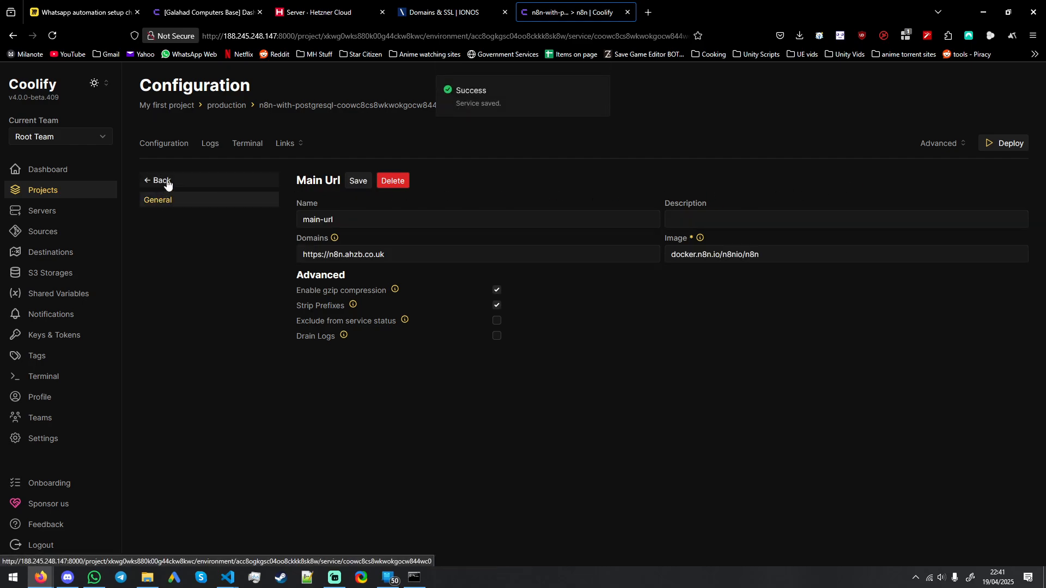
Step: Return to the service stack configuration, deploy the stack and close the startup log
{"action": "left_click", "coordinate": [163, 181]}
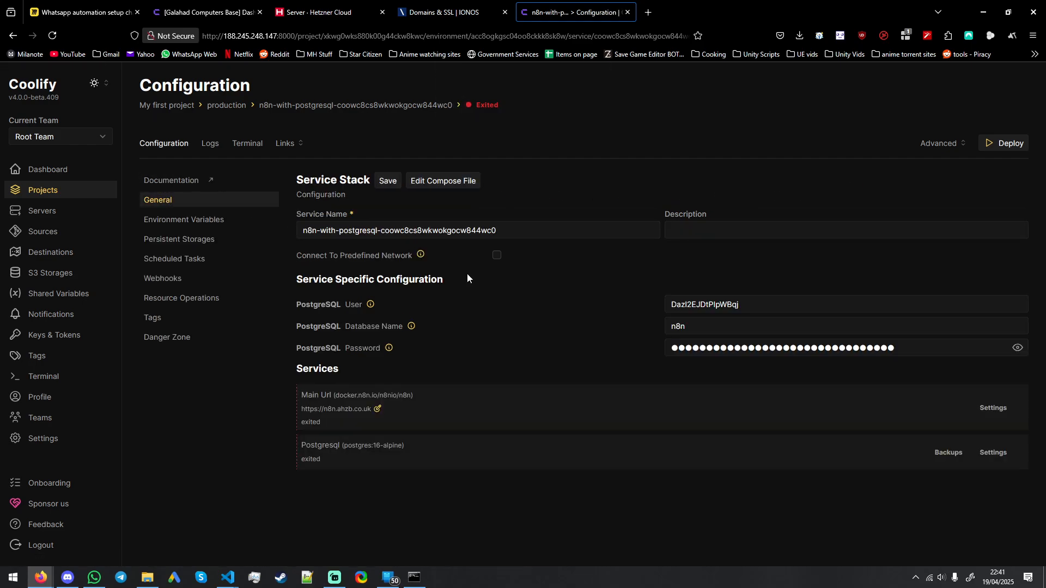
{"action": "left_click", "coordinate": [1001, 147]}
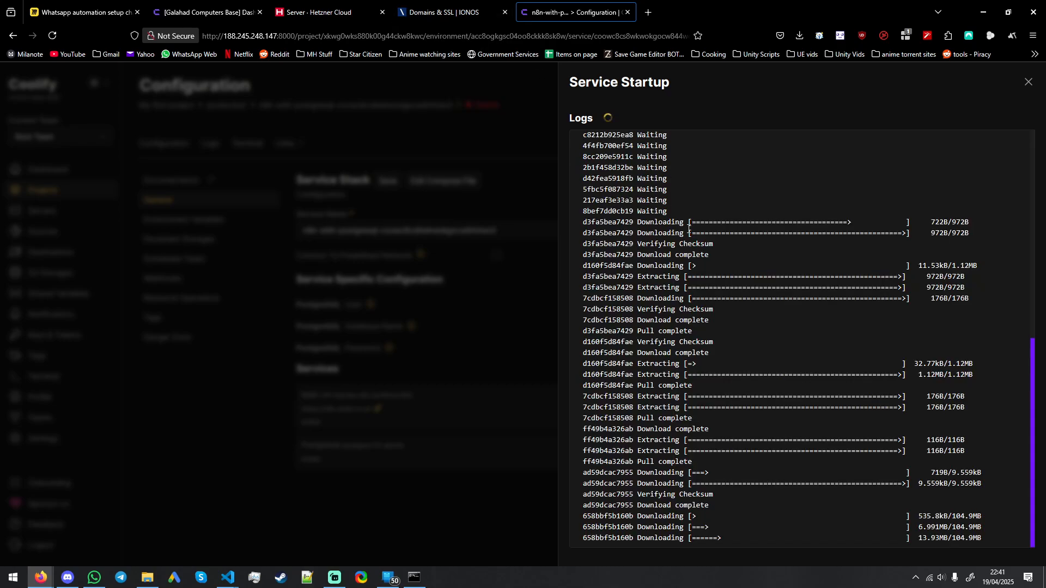
{"action": "left_click", "coordinate": [457, 12]}
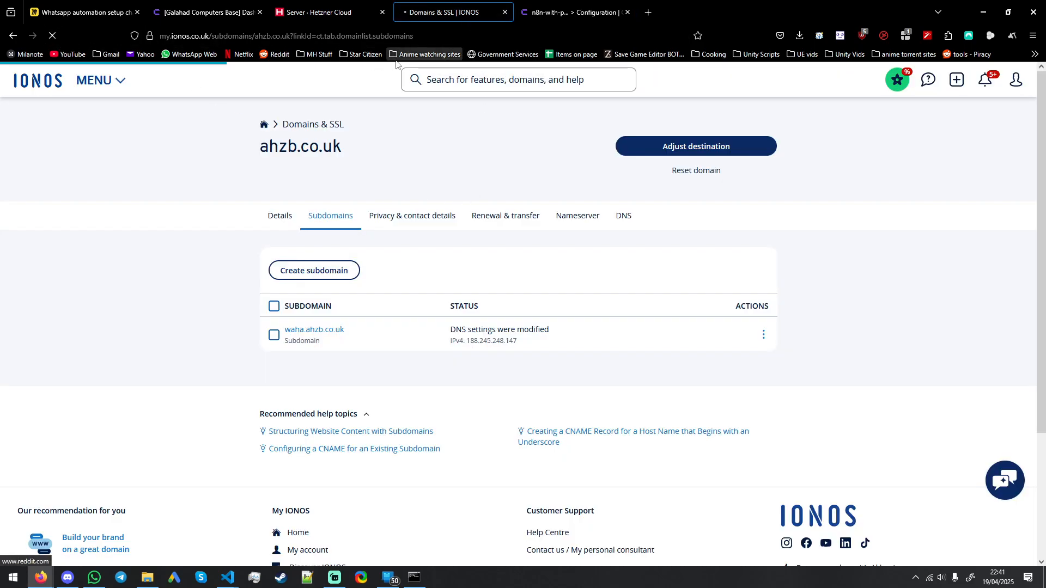
{"action": "left_click", "coordinate": [542, 11]}
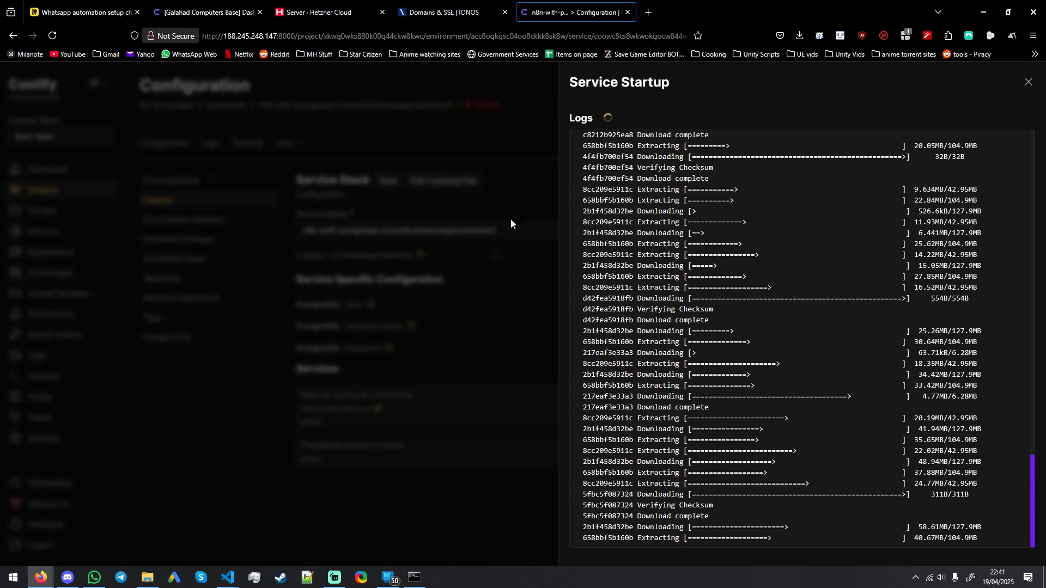
{"action": "left_click", "coordinate": [1031, 90]}
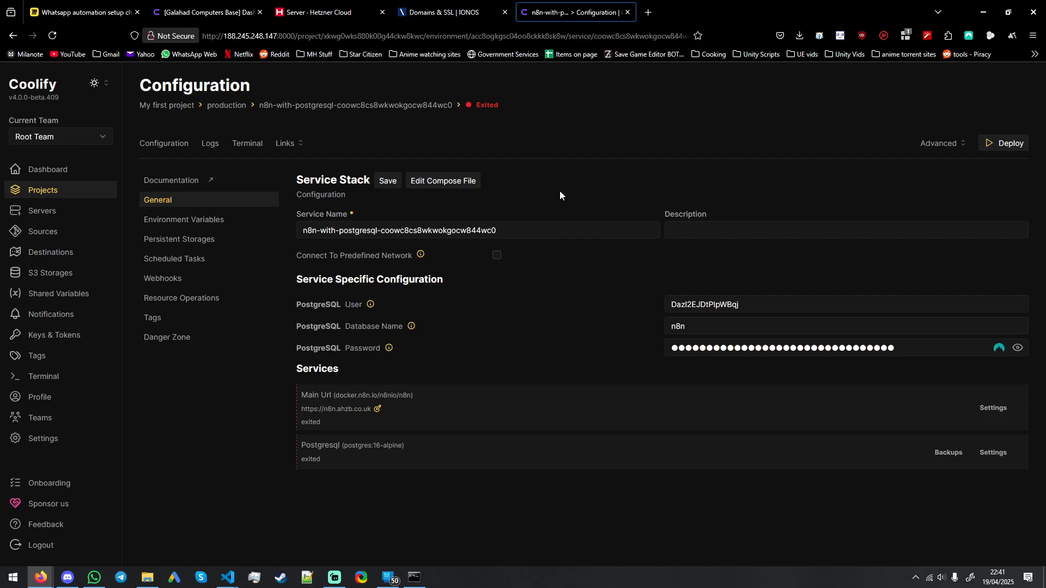
Step: Check the ahzb.co.uk subdomain list at IONOS and the server list in Hetzner Cloud, and return to the Coolify service configuration
{"action": "left_click", "coordinate": [444, 12]}
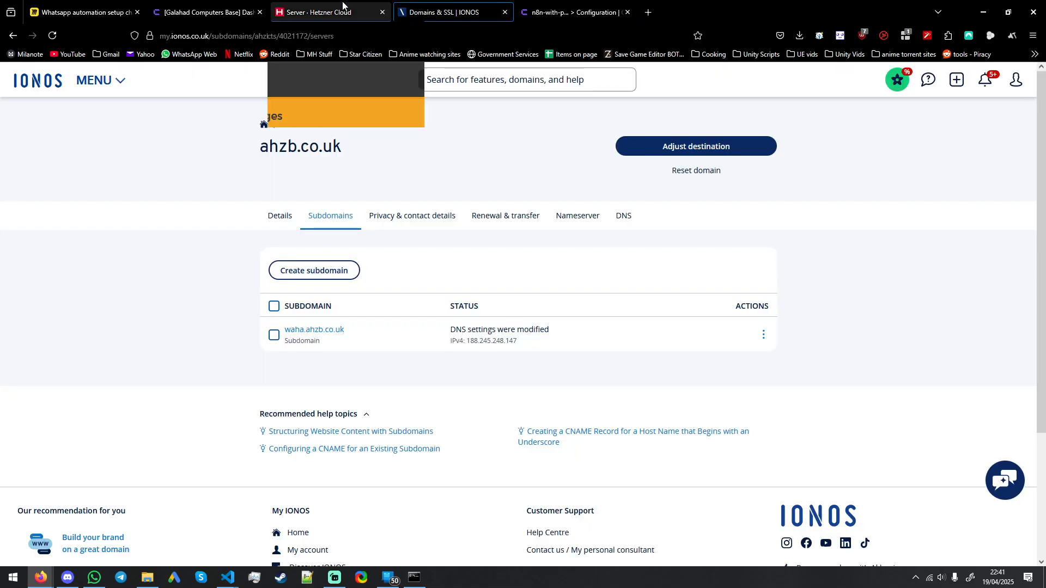
{"action": "left_click", "coordinate": [321, 12]}
{"action": "left_click", "coordinate": [444, 12]}
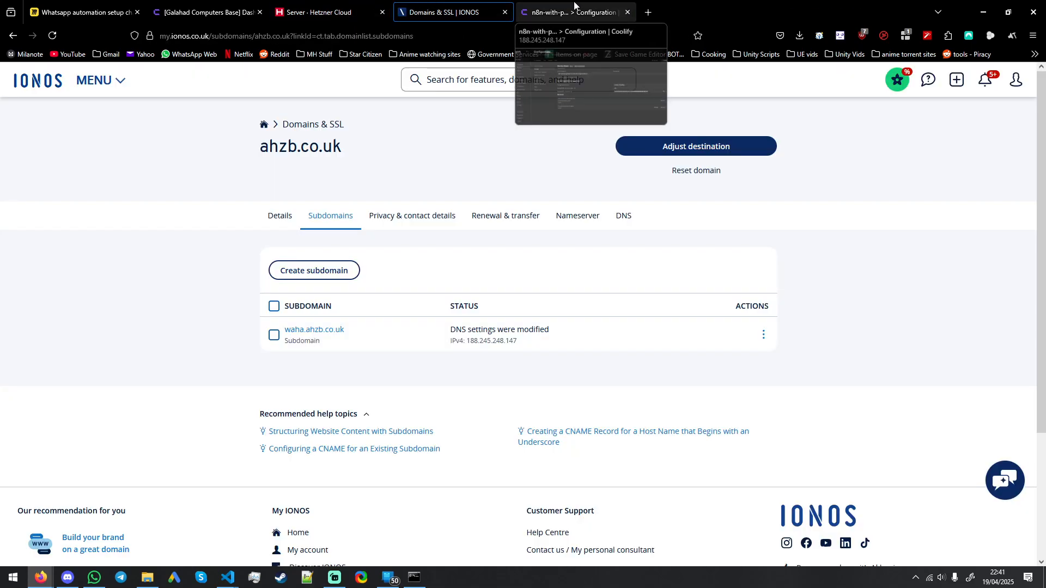
{"action": "left_click", "coordinate": [564, 11]}
{"action": "left_click", "coordinate": [444, 12]}
{"action": "left_click", "coordinate": [561, 7]}
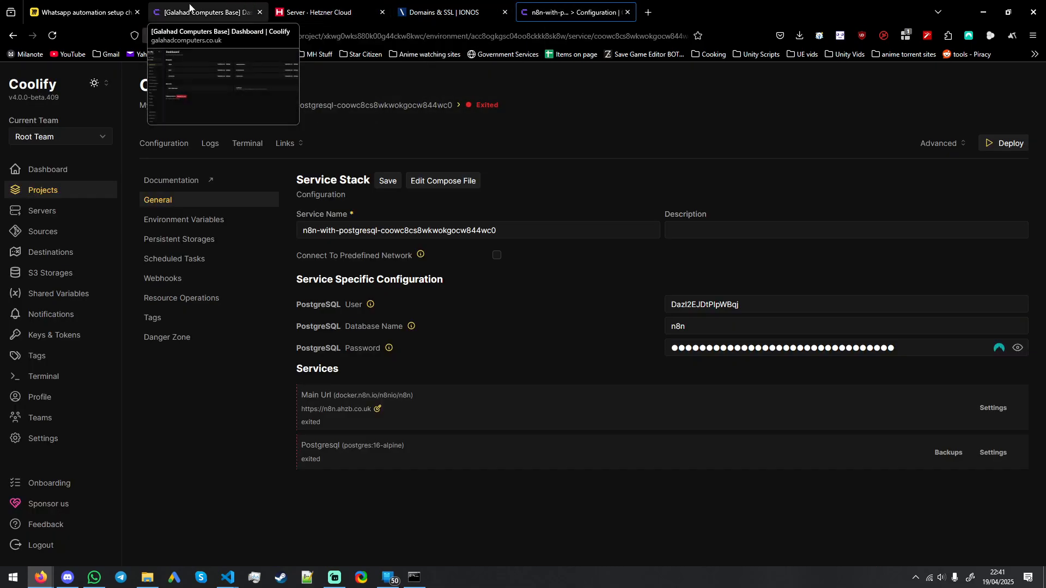
{"action": "left_click", "coordinate": [349, 6]}
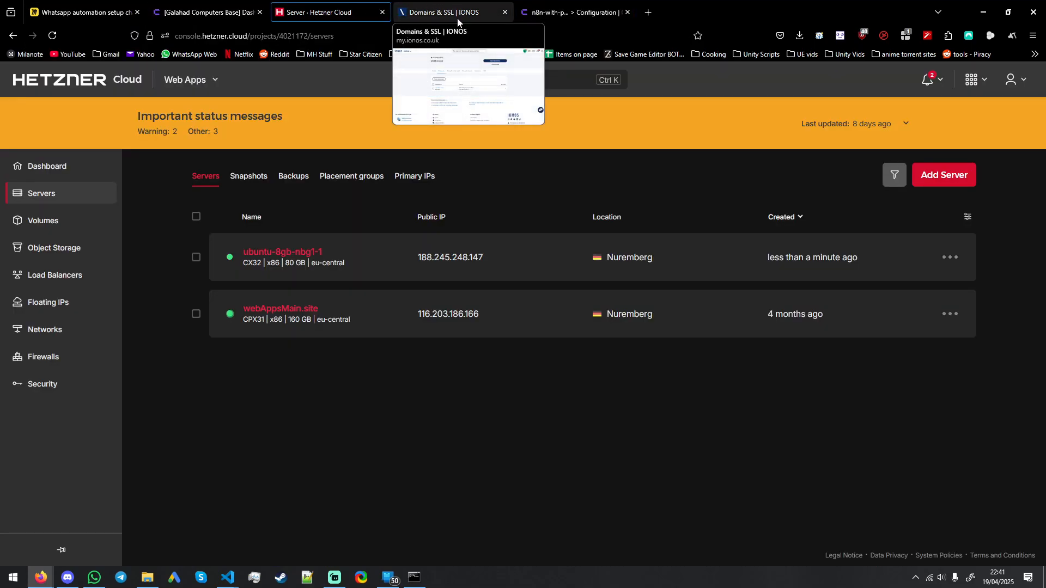
{"action": "left_click", "coordinate": [456, 10]}
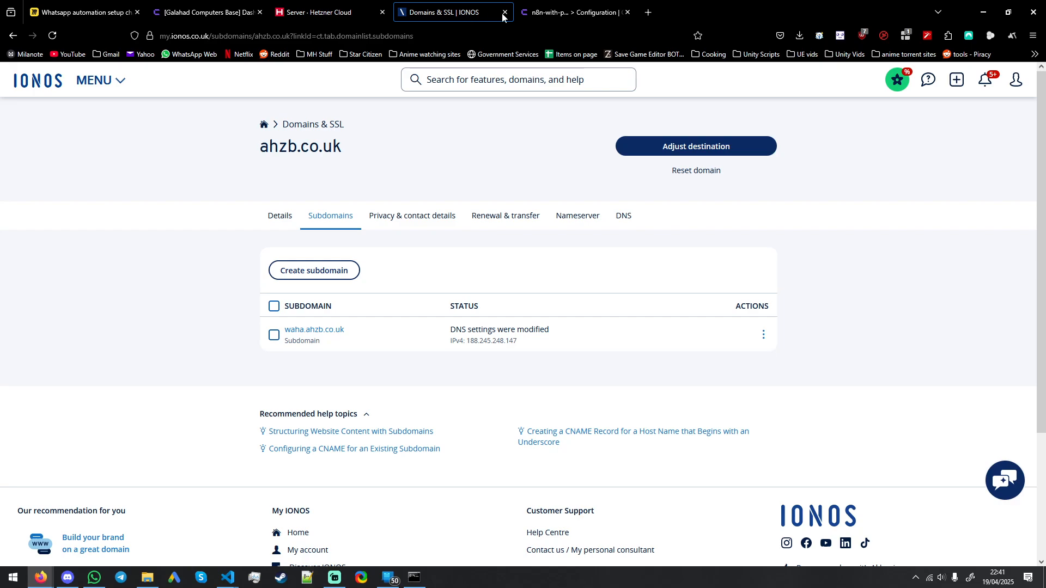
{"action": "left_click", "coordinate": [564, 8]}
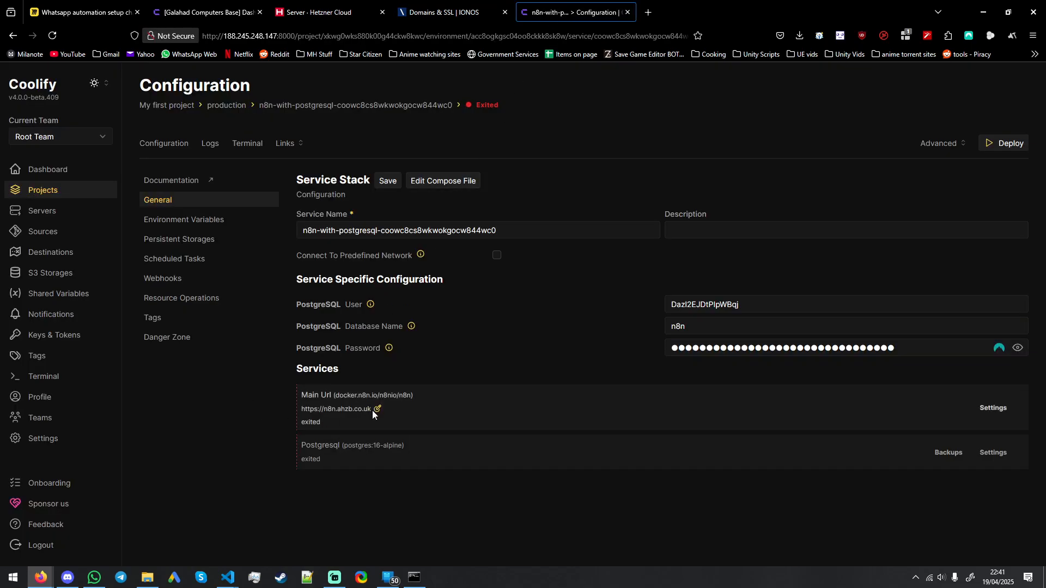
Step: Check the Main Url service's domain, the service logs page and the advanced deployment options
{"action": "left_click_drag", "start_coordinate": [372, 410], "coordinate": [297, 413]}
{"action": "left_click", "coordinate": [243, 411]}
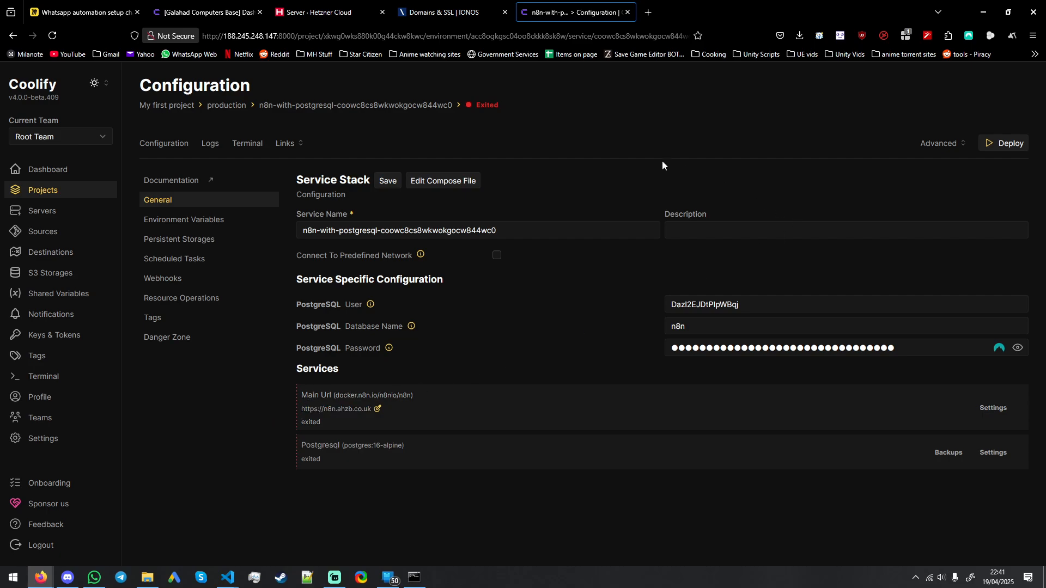
{"action": "left_click", "coordinate": [210, 144]}
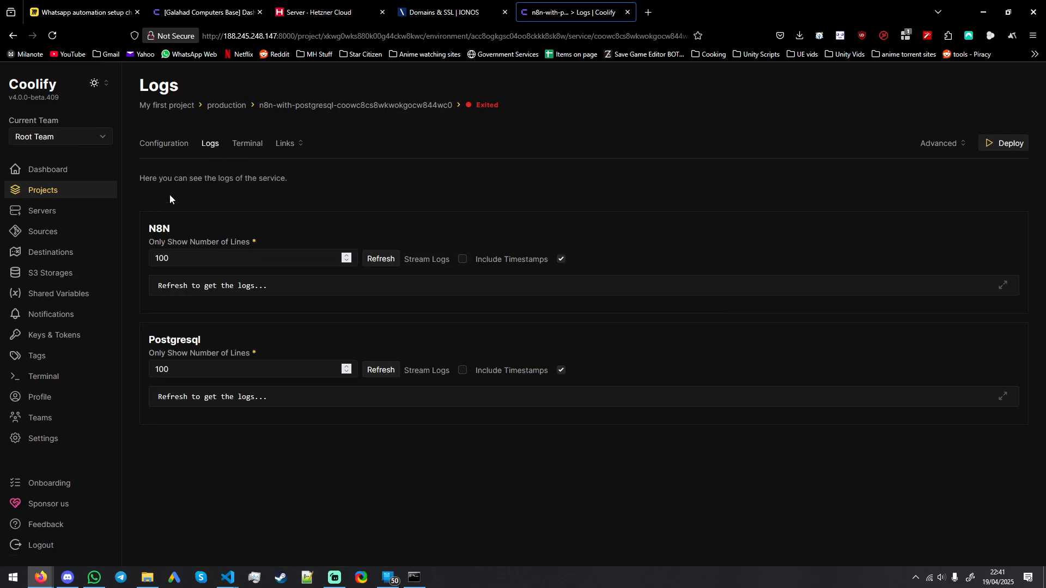
{"action": "left_click", "coordinate": [169, 150]}
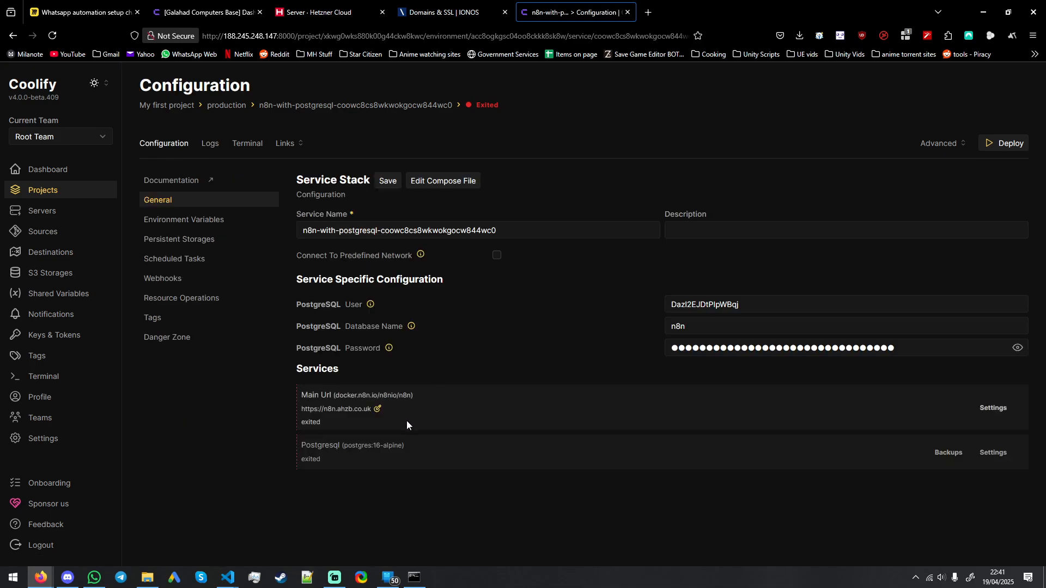
{"action": "left_click", "coordinate": [936, 146]}
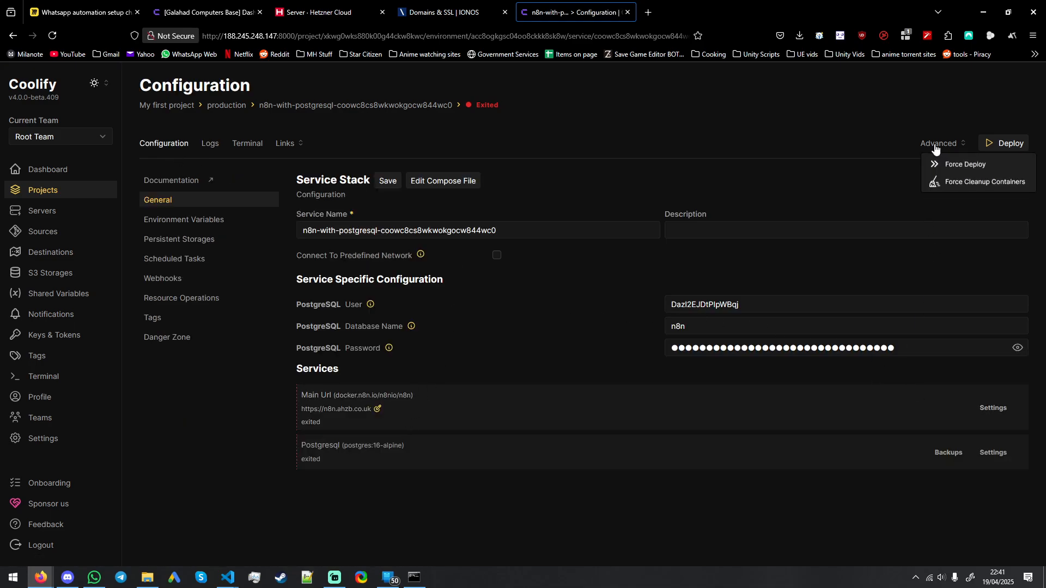
{"action": "left_click", "coordinate": [838, 184]}
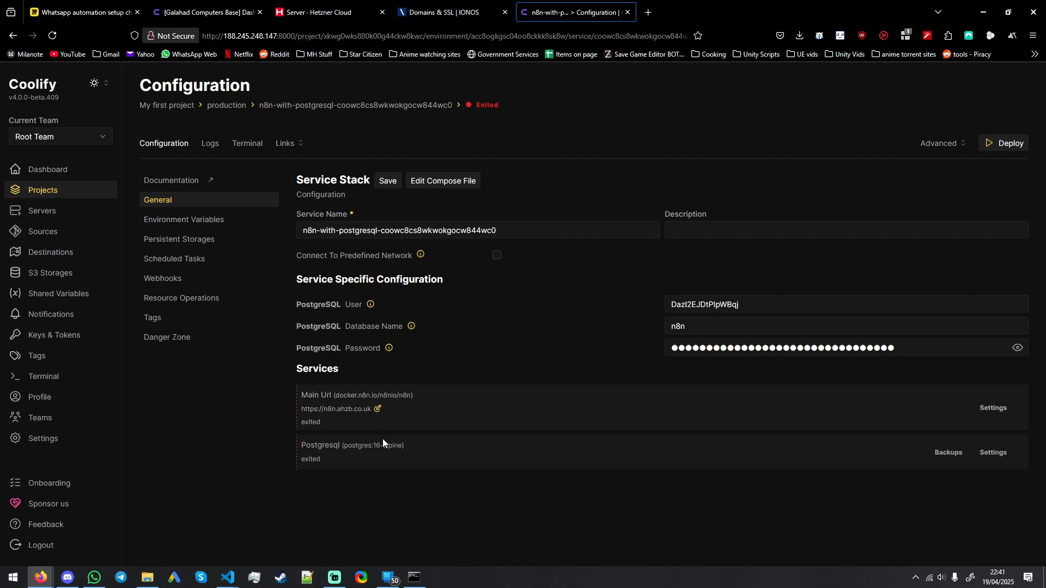
Step: Try to deploy the n8n service stack again and dismiss the error notice
{"action": "left_click", "coordinate": [1005, 143]}
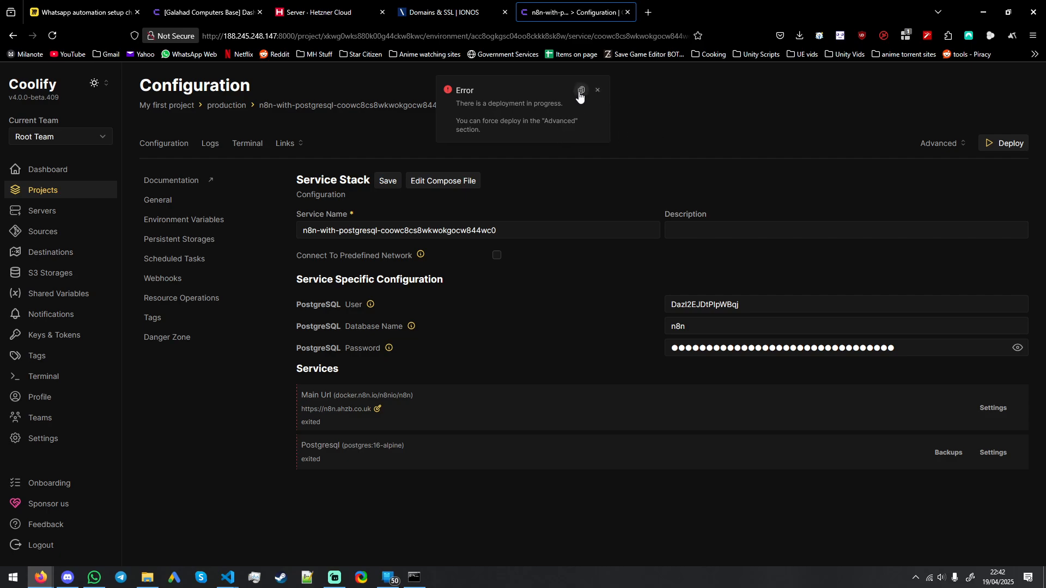
{"action": "left_click", "coordinate": [597, 91]}
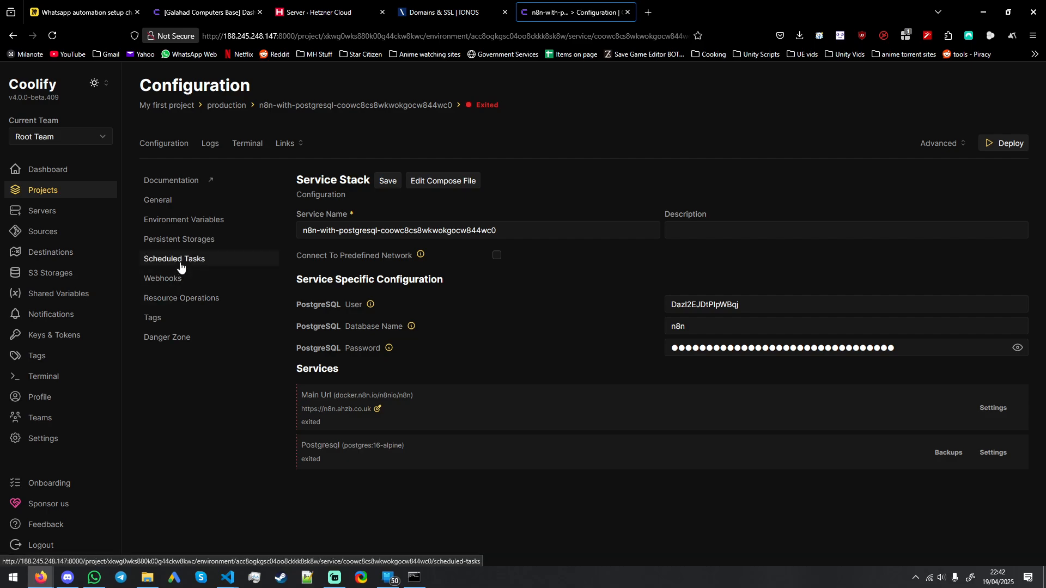
{"action": "left_click", "coordinate": [168, 204]}
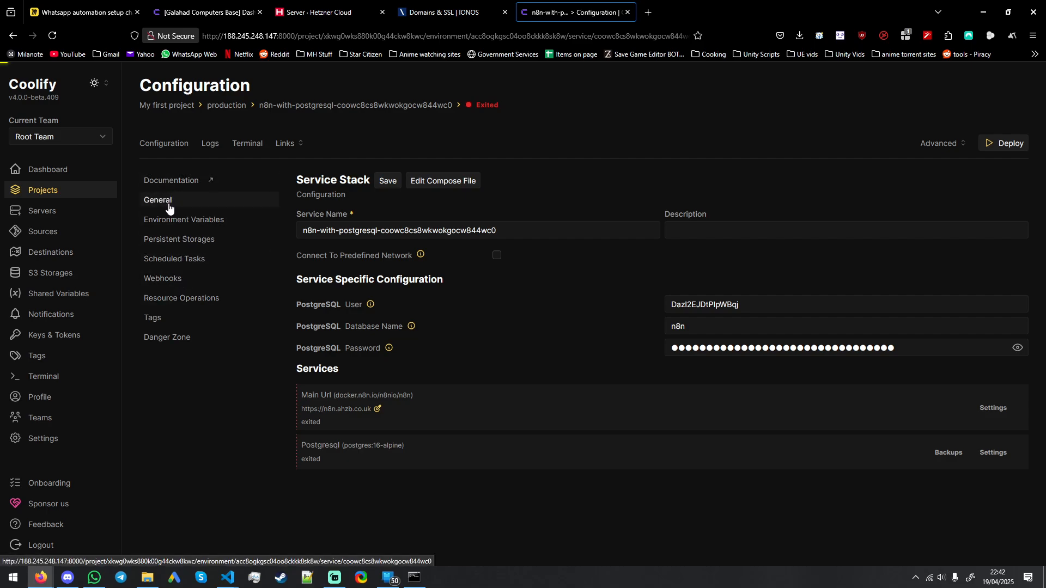
Step: Stream the logs of both the N8N and Postgresql containers
{"action": "left_click", "coordinate": [217, 146]}
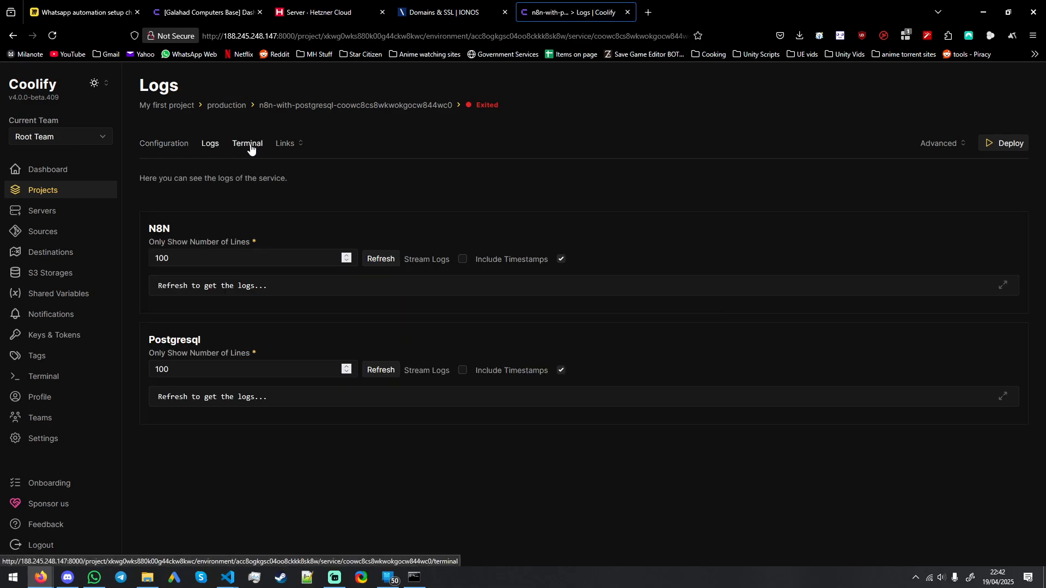
{"action": "left_click", "coordinate": [250, 147]}
{"action": "left_click", "coordinate": [211, 145]}
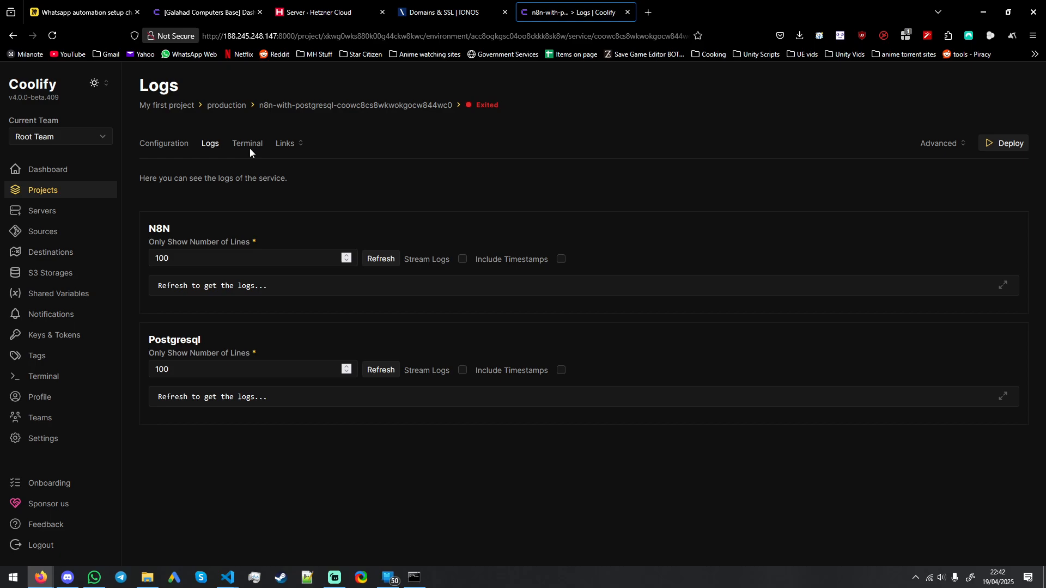
{"action": "left_click", "coordinate": [461, 258]}
{"action": "left_click", "coordinate": [462, 371]}
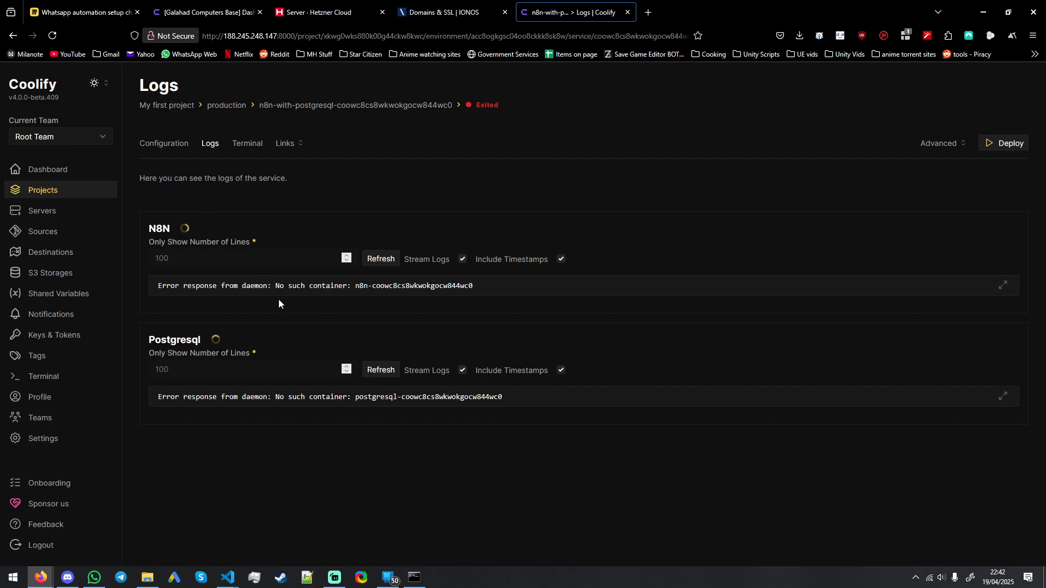
Step: Review the Main Url service's settings and return to the service stack configuration
{"action": "left_click", "coordinate": [163, 145]}
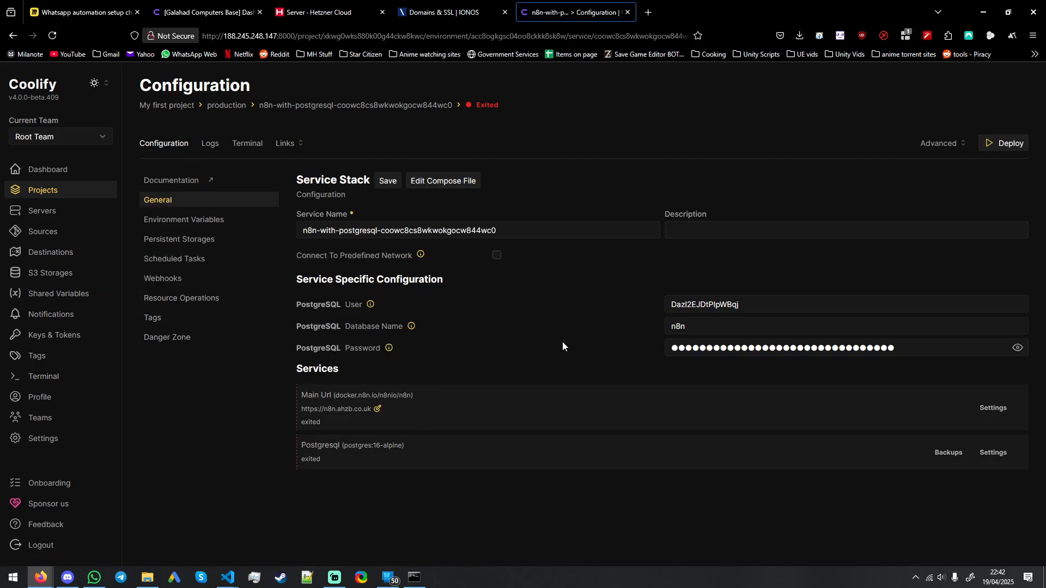
{"action": "left_click", "coordinate": [992, 410]}
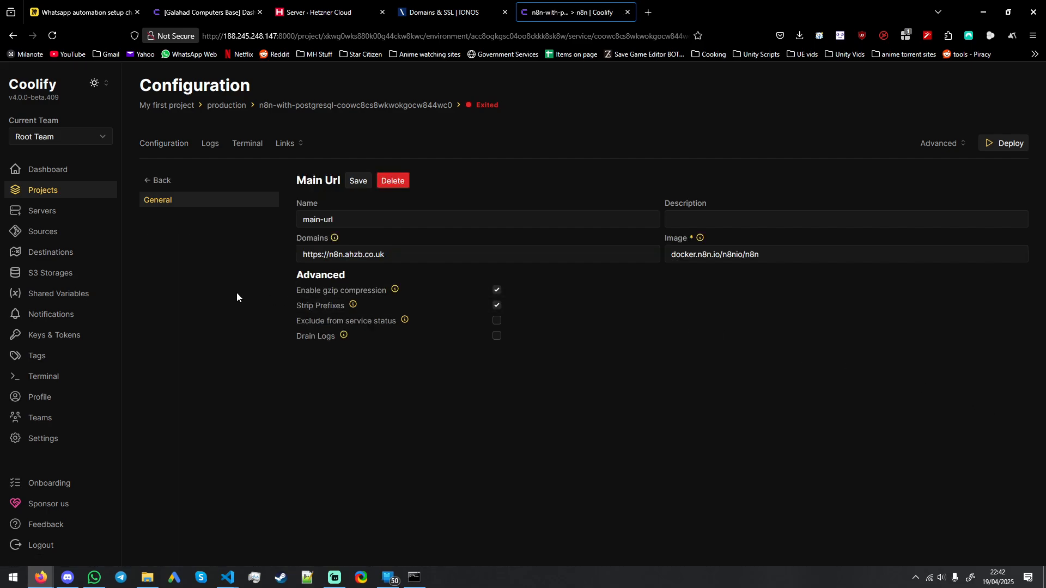
{"action": "key", "text": "alt+Left"}
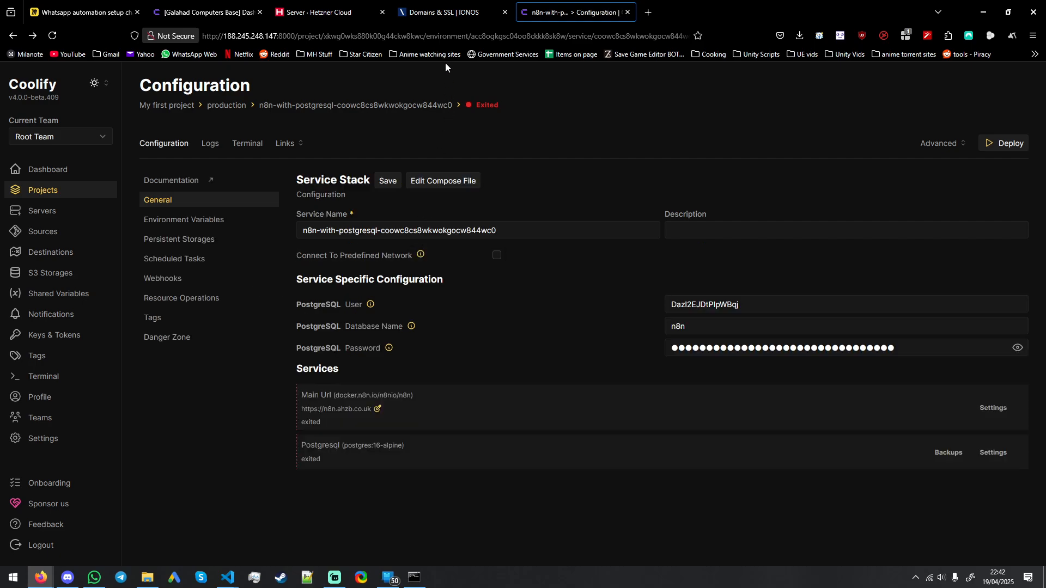
Step: Look through the resources of the Apps, Data, Marketing, communication and Development projects on the galahadcomputers.co.uk Coolify instance
{"action": "mouse_move", "coordinate": [445, 7]}
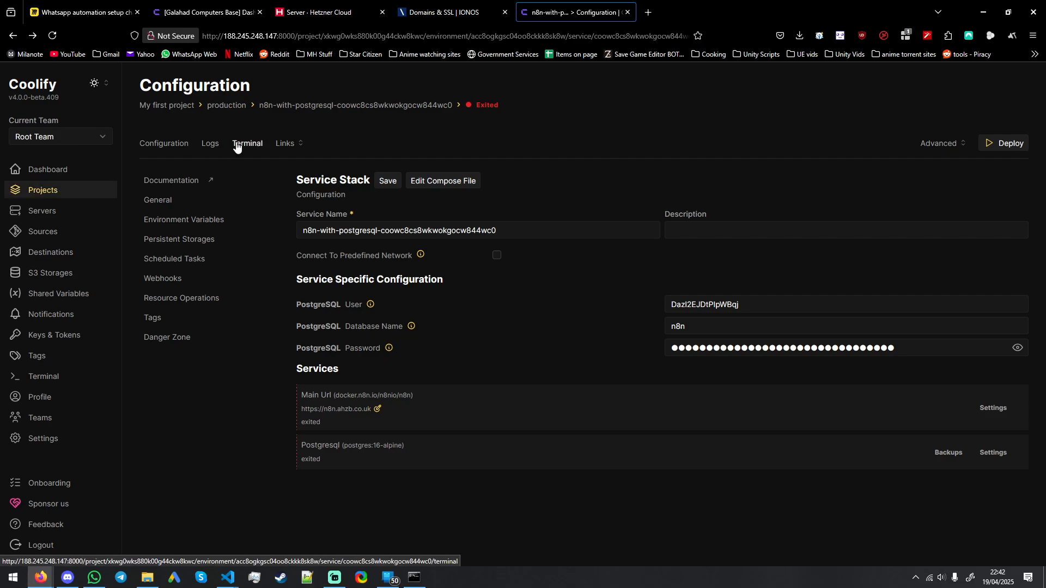
{"action": "left_click", "coordinate": [209, 16]}
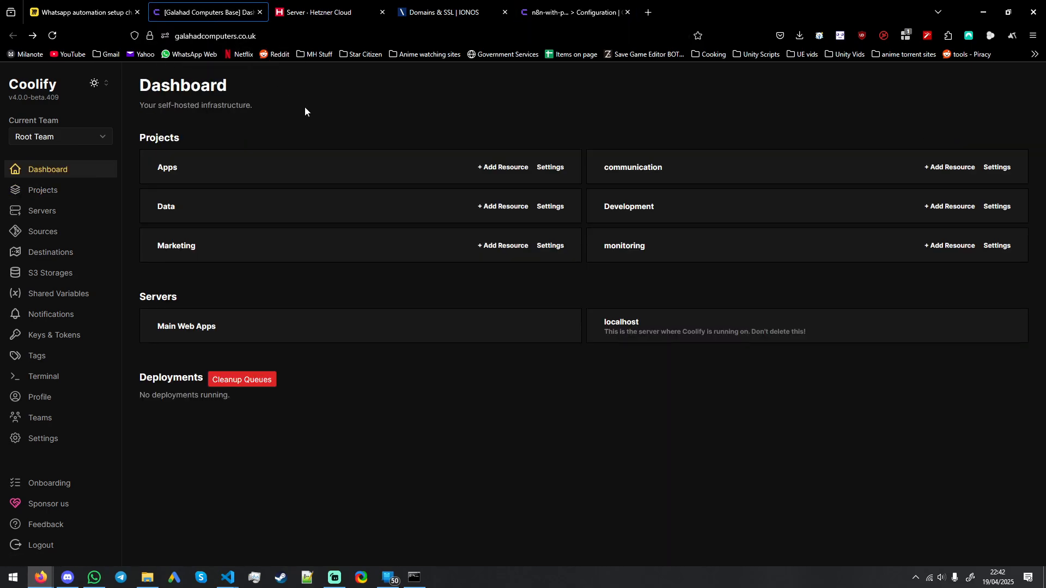
{"action": "left_click", "coordinate": [255, 174]}
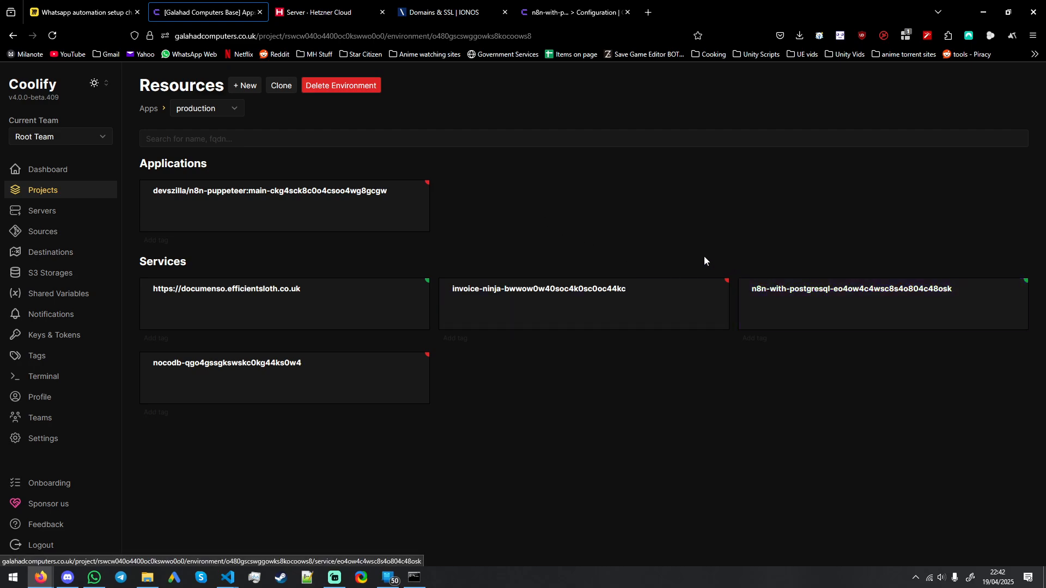
{"action": "key", "text": "alt+Left"}
{"action": "left_click", "coordinate": [349, 211]}
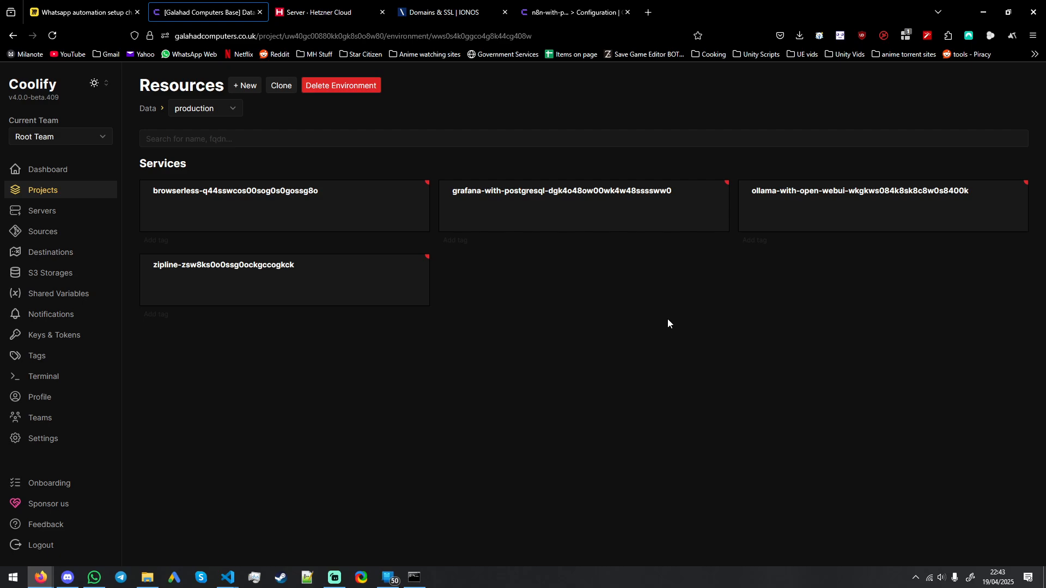
{"action": "key", "text": "alt+Left"}
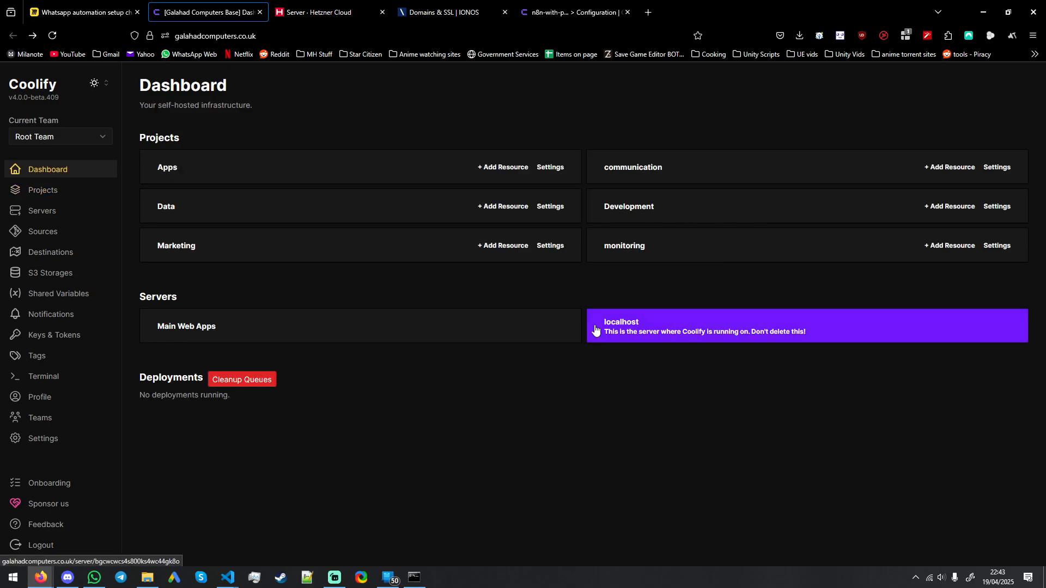
{"action": "left_click", "coordinate": [294, 251]}
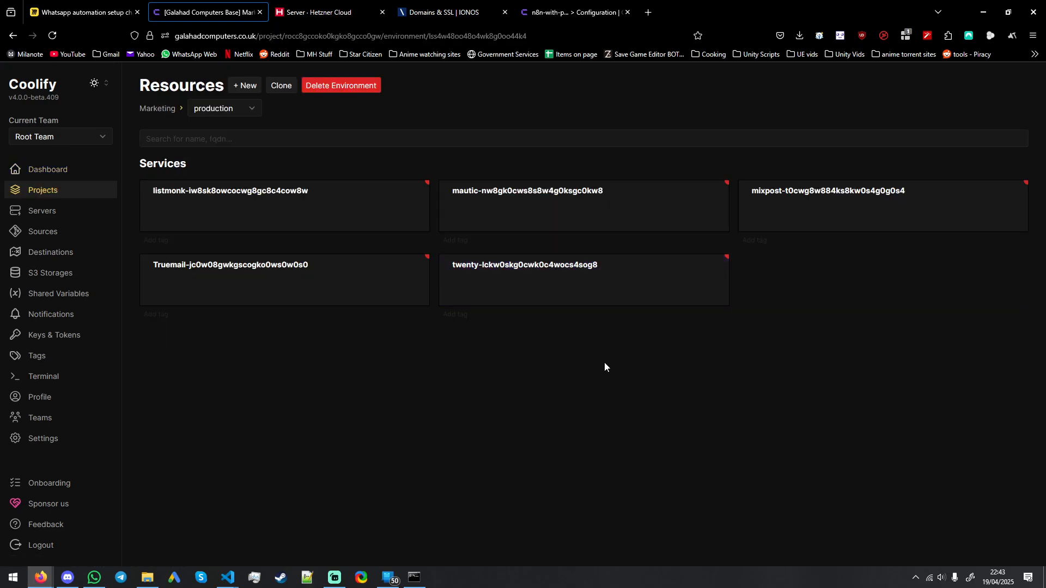
{"action": "key", "text": "alt+Left"}
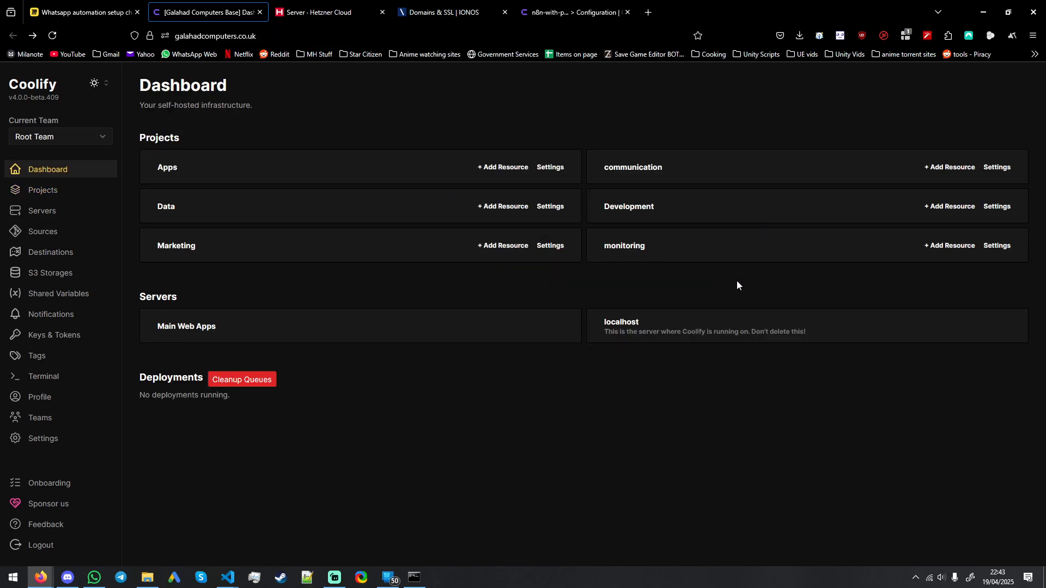
{"action": "left_click", "coordinate": [703, 169]}
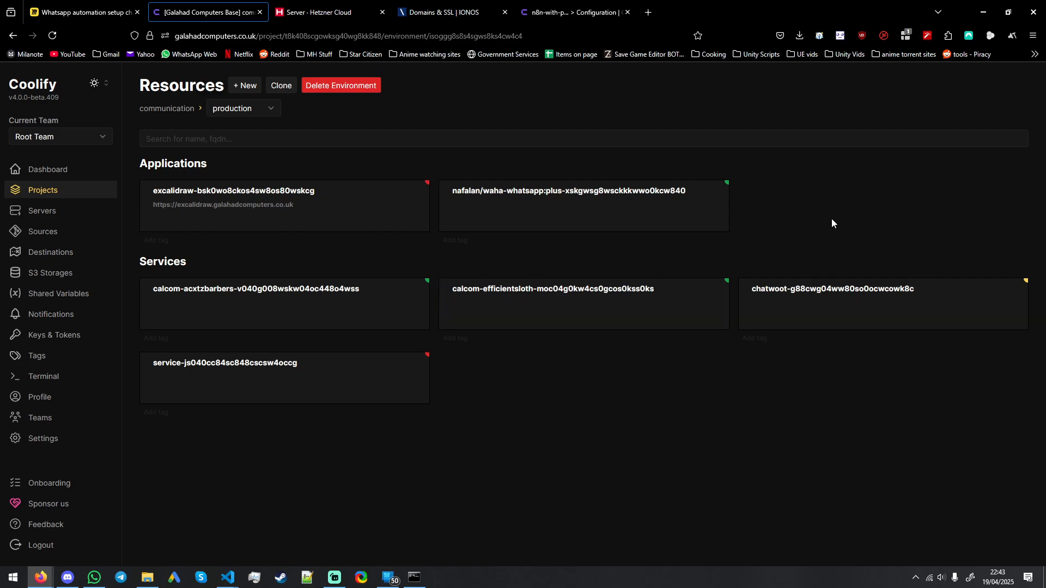
{"action": "key", "text": "alt+Left"}
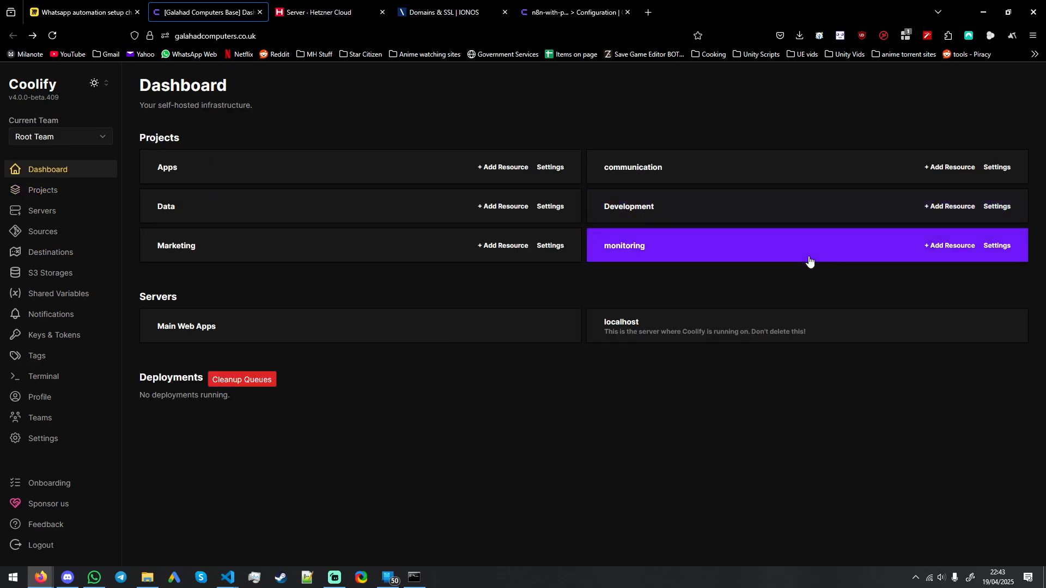
{"action": "left_click", "coordinate": [723, 217]}
{"action": "key", "text": "alt+Left"}
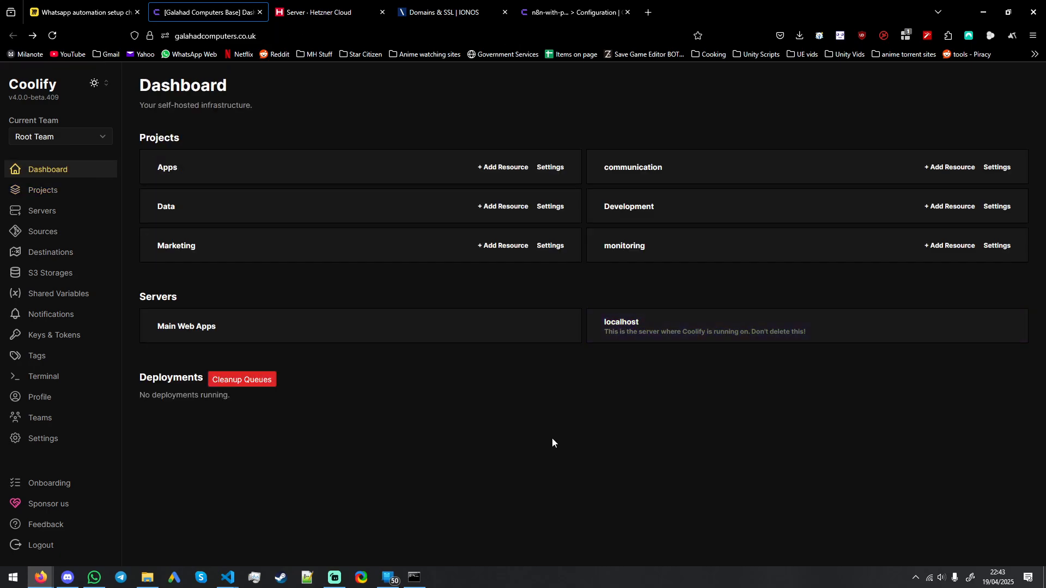
Step: Return to the n8n-with-postgresql service configuration, deploy the stack and close the service startup log
{"action": "left_click", "coordinate": [420, 14]}
{"action": "left_click", "coordinate": [561, 12]}
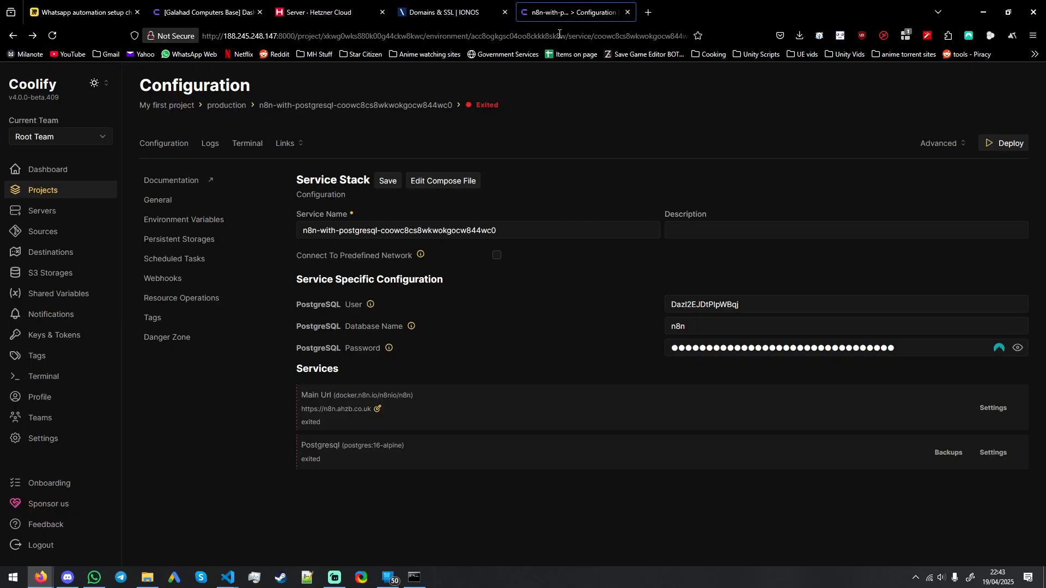
{"action": "left_click", "coordinate": [1006, 142]}
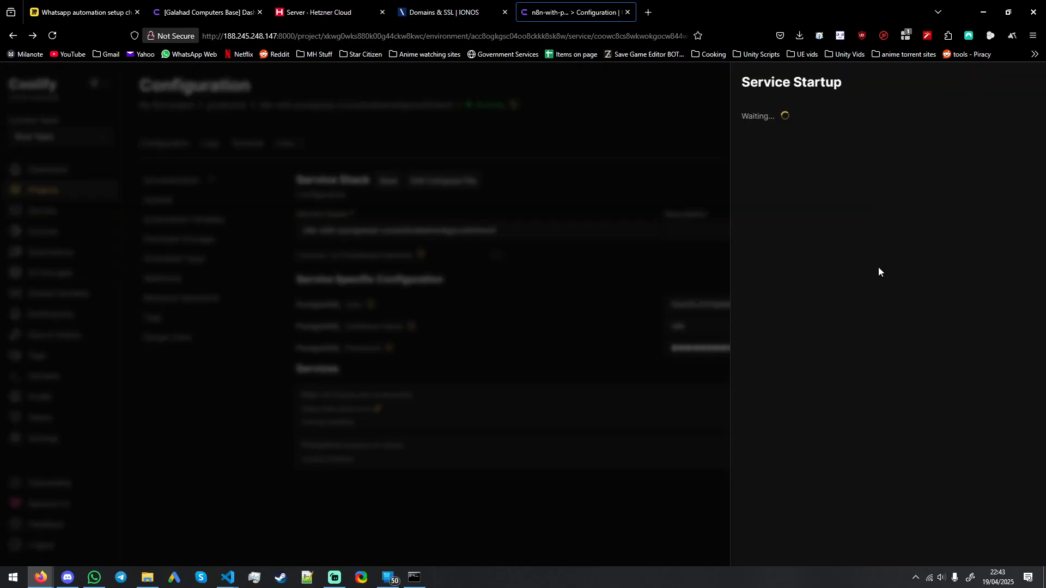
{"action": "left_click", "coordinate": [1028, 82]}
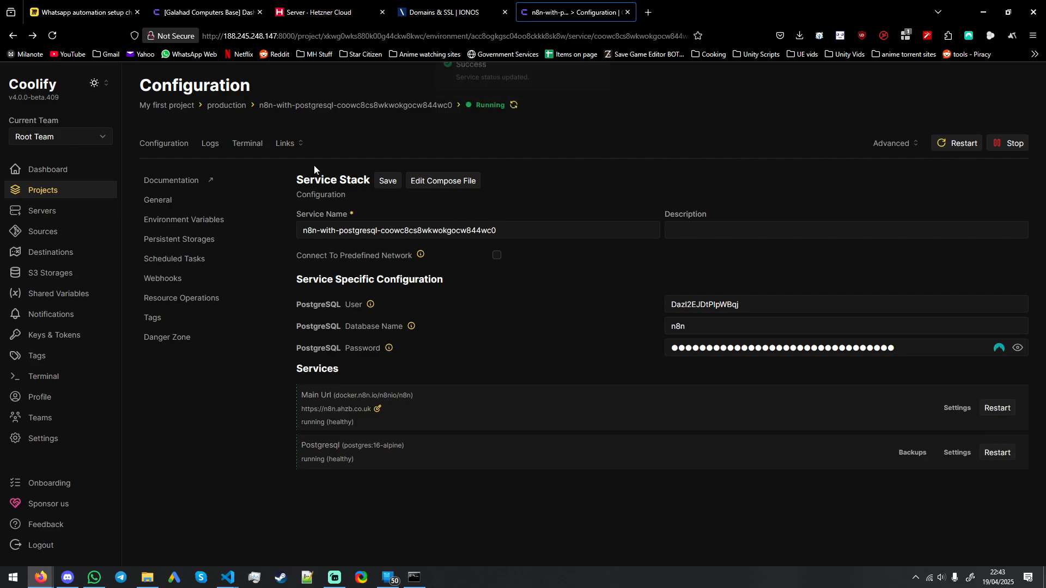
Step: Open the service's n8n.ahzb.co.uk link in a new tab and refresh the stack's status in Coolify
{"action": "left_click", "coordinate": [285, 144]}
{"action": "middle_click", "coordinate": [336, 164]}
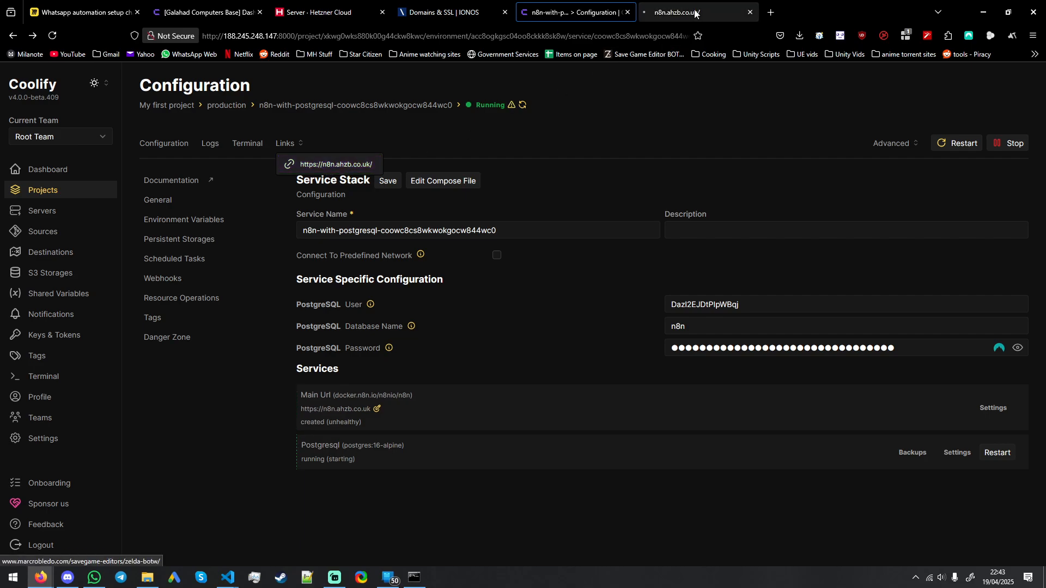
{"action": "left_click", "coordinate": [696, 13]}
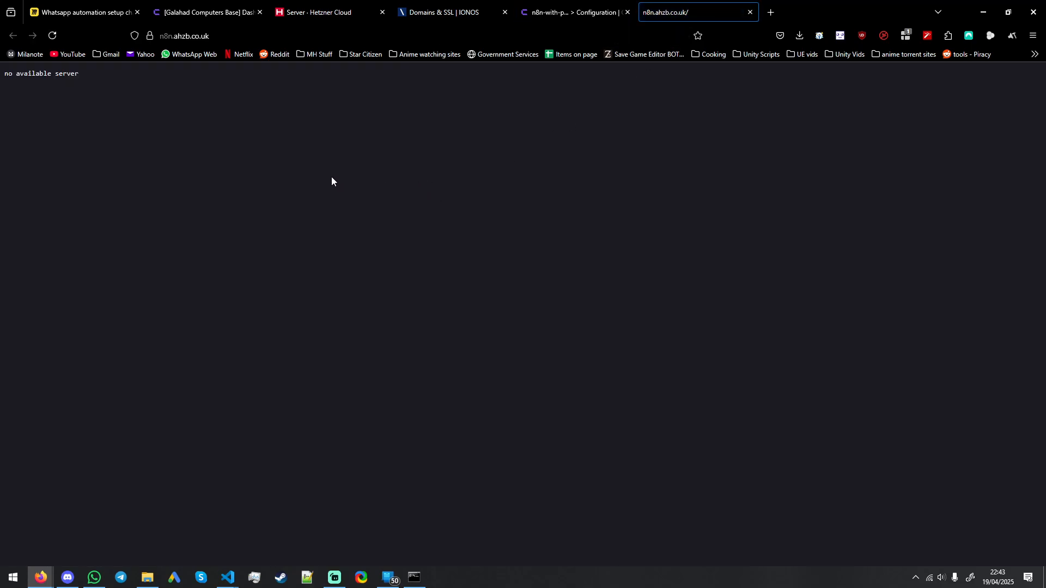
{"action": "left_click", "coordinate": [567, 12]}
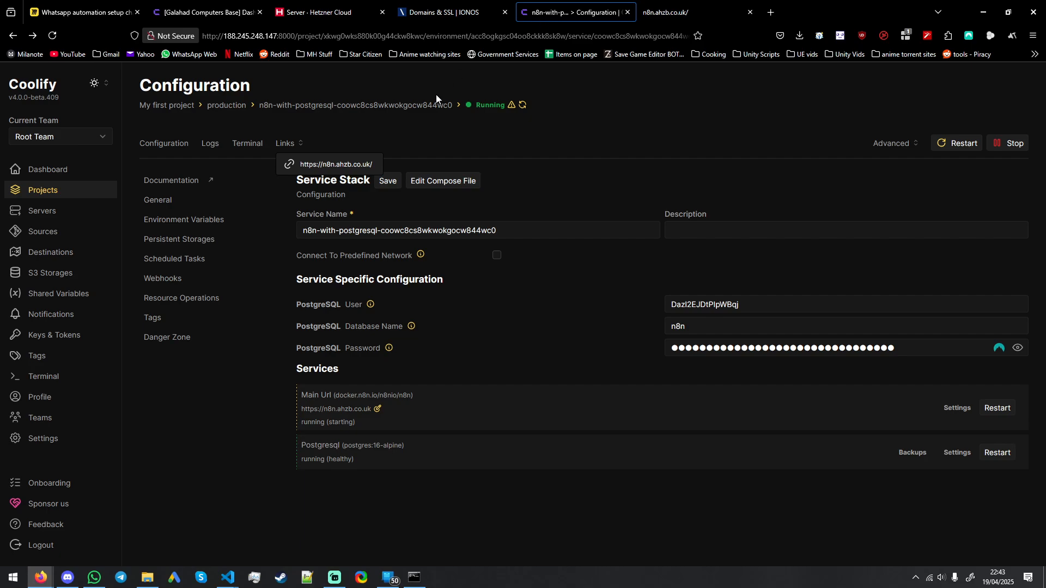
{"action": "left_click", "coordinate": [391, 158]}
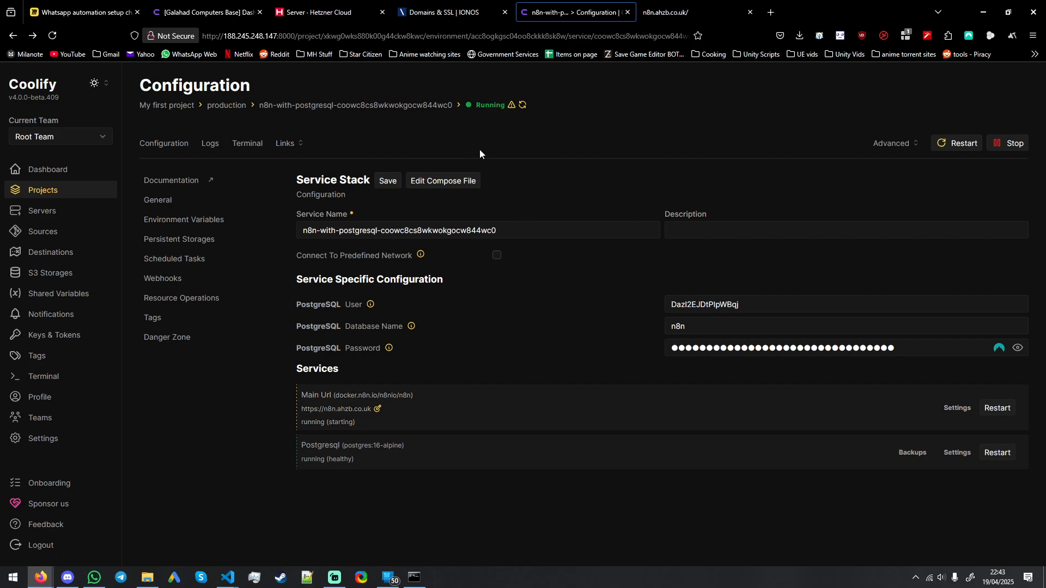
{"action": "left_click", "coordinate": [523, 106]}
{"action": "left_click", "coordinate": [667, 12]}
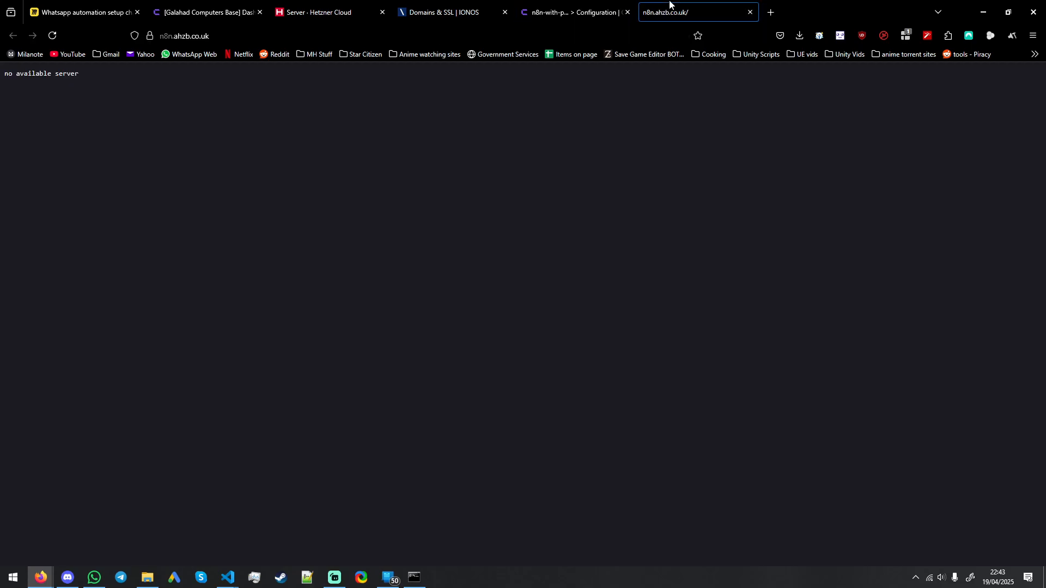
{"action": "left_click", "coordinate": [596, 2]}
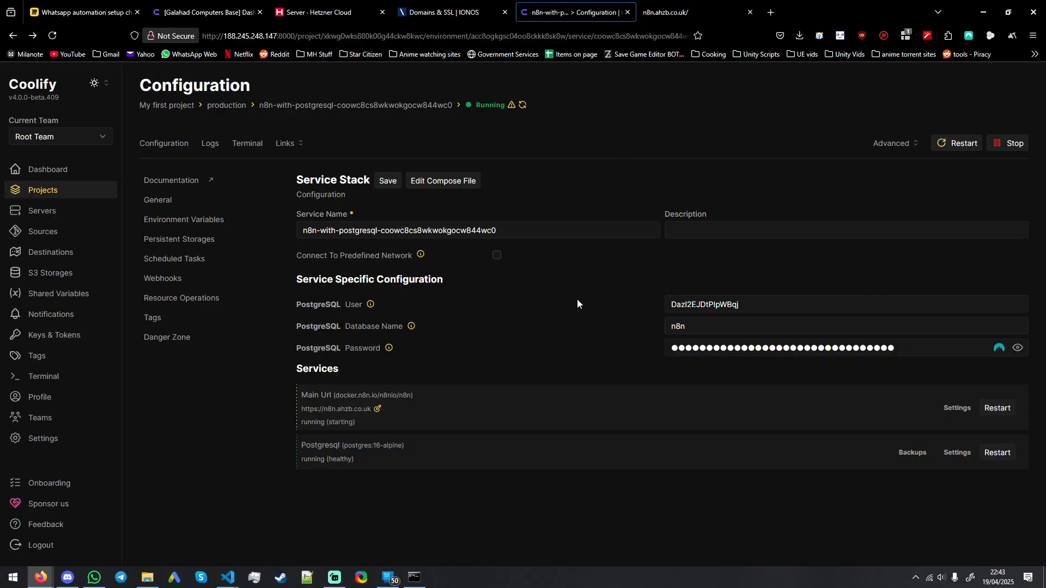
Step: Review the Main Url service's domain and image settings and return to the service stack configuration
{"action": "left_click", "coordinate": [955, 408]}
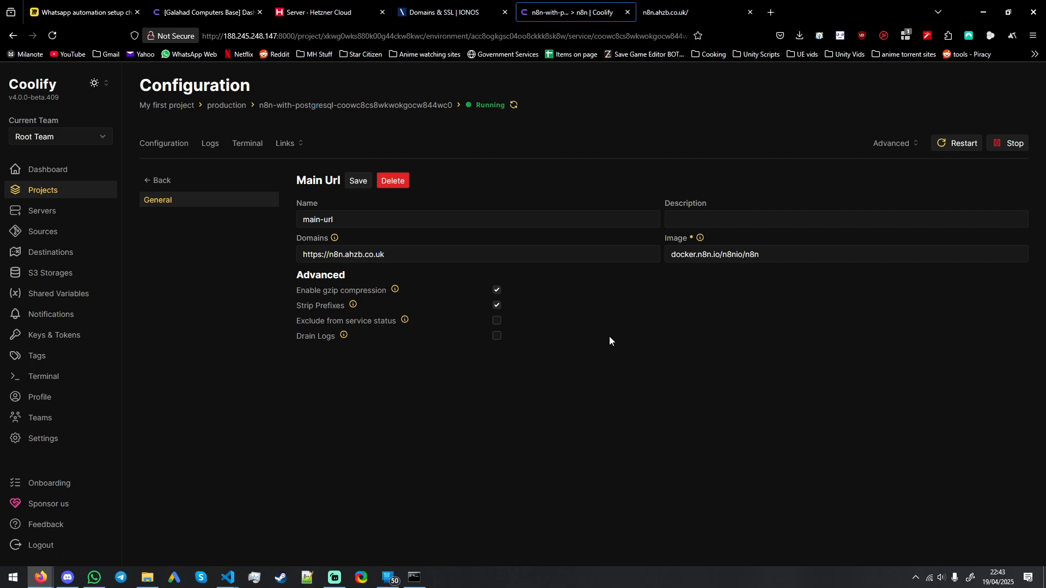
{"action": "left_click", "coordinate": [797, 260]}
{"action": "left_click", "coordinate": [670, 172]}
{"action": "left_click", "coordinate": [160, 182]}
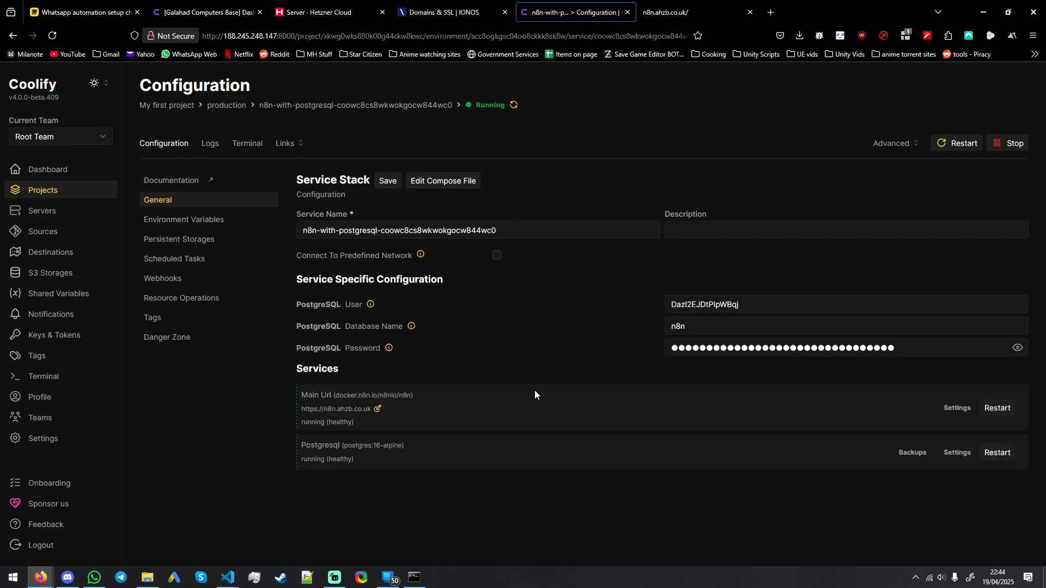
Step: Reload the n8n.ahzb.co.uk page and enter the owner's email in the owner account setup form
{"action": "left_click", "coordinate": [672, 12]}
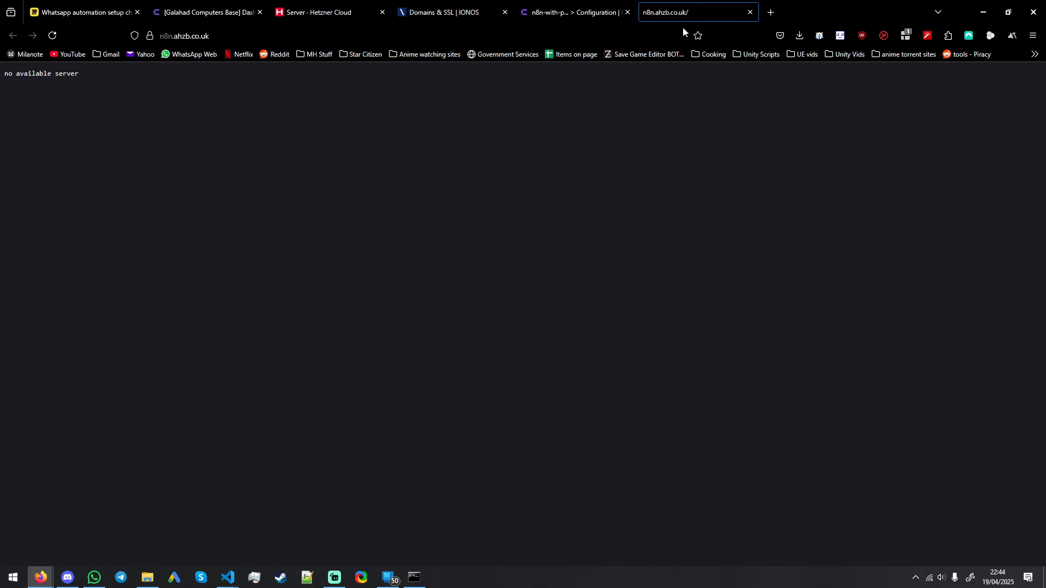
{"action": "key", "text": "F5"}
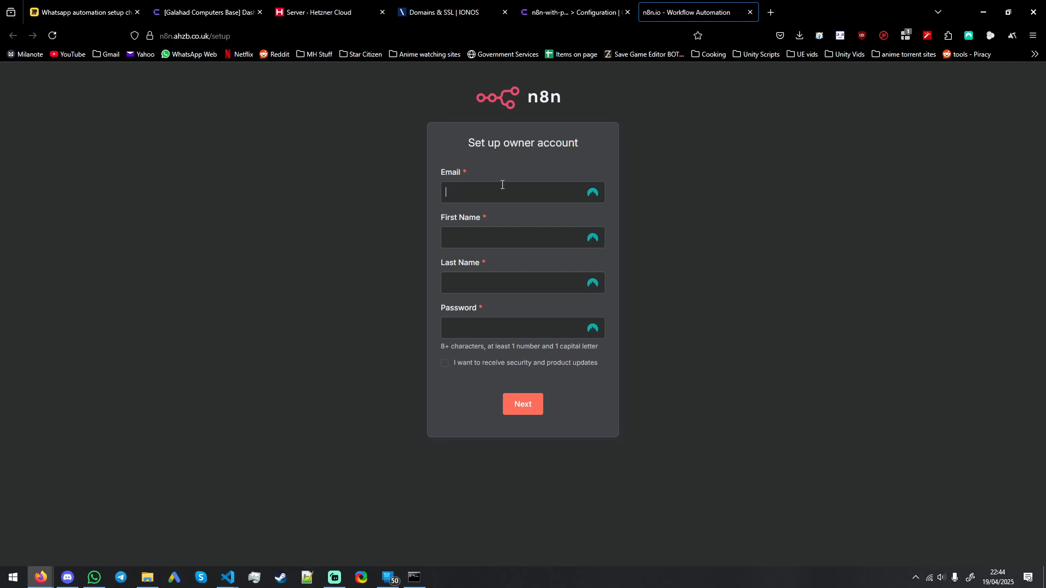
{"action": "left_click", "coordinate": [502, 185]}
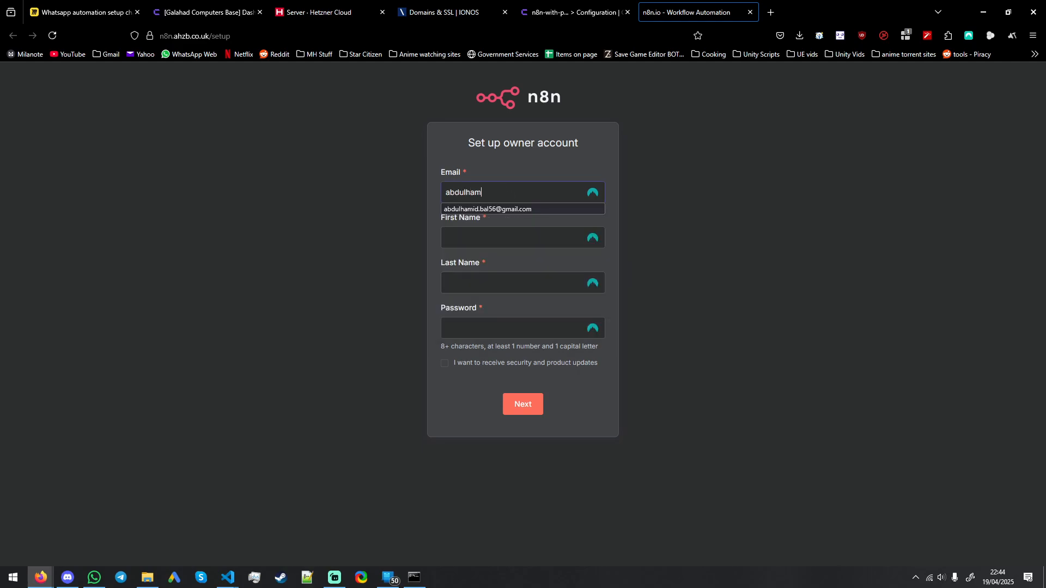
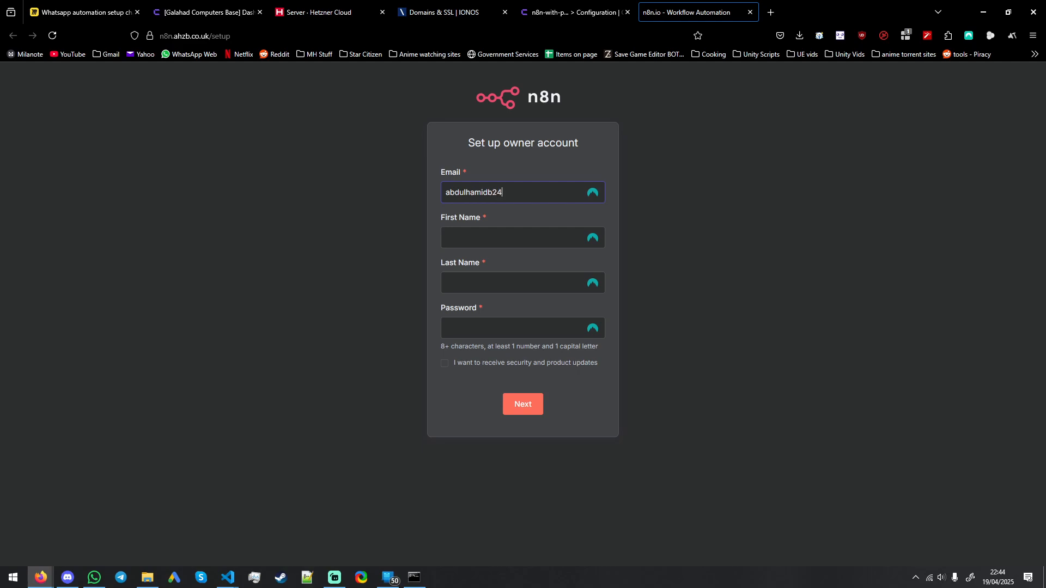
Step: Fill in the owner's first name, last name and account password, and submit the owner account form
{"action": "key", "text": "BackSpace"}
{"action": "key", "text": "BackSpace"}
{"action": "key", "text": "BackSpace"}
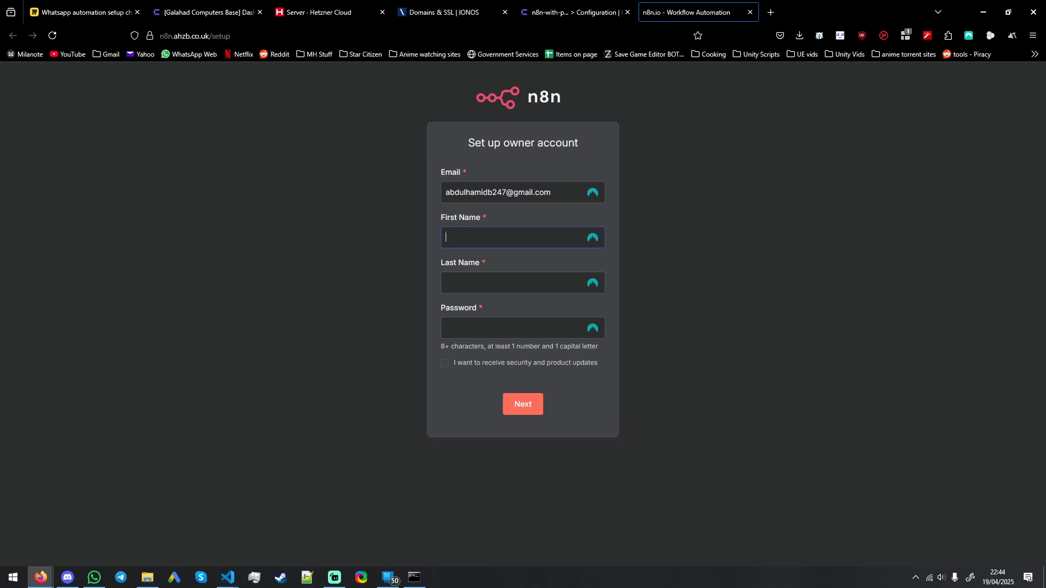
{"action": "key", "text": "Tab"}
{"action": "type", "text": "**********"}
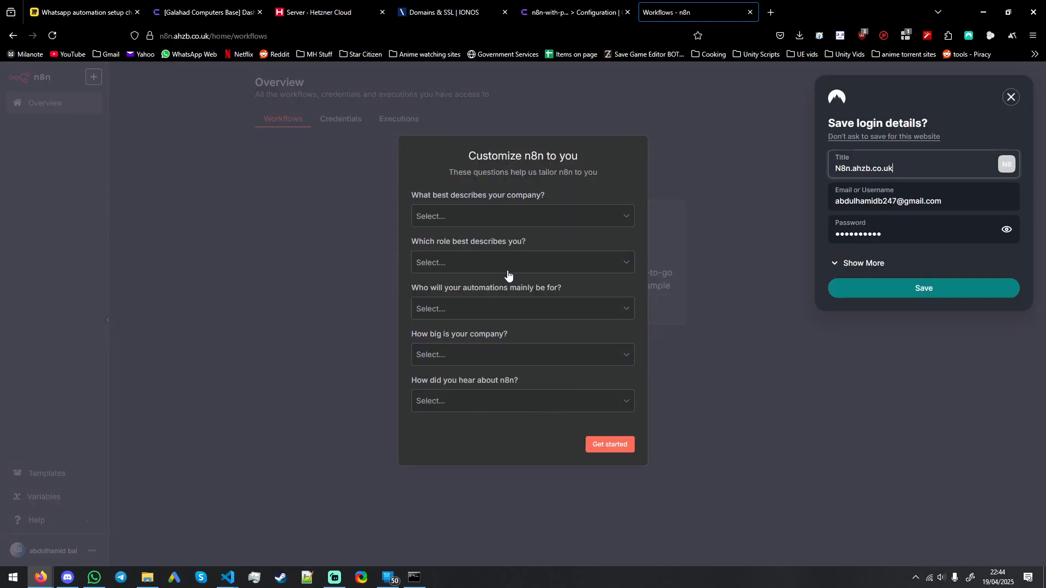
Step: Complete the n8n customization survey with Ecommerce, Customer support, an automation audience, a company size and LinkedIn as the referral source
{"action": "left_click", "coordinate": [507, 216]}
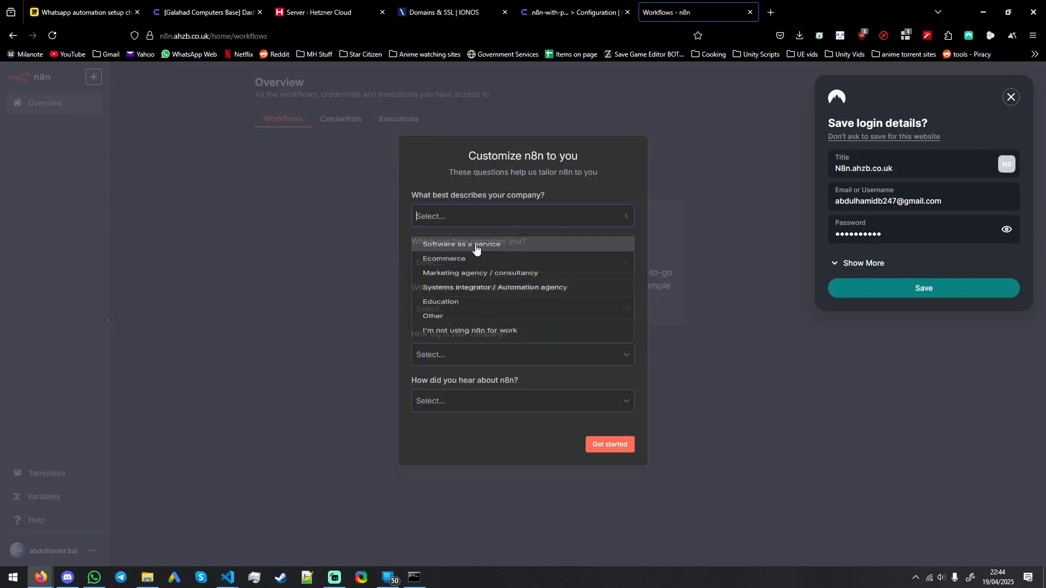
{"action": "left_click", "coordinate": [457, 258]}
{"action": "left_click", "coordinate": [474, 262]}
{"action": "left_click", "coordinate": [456, 311]}
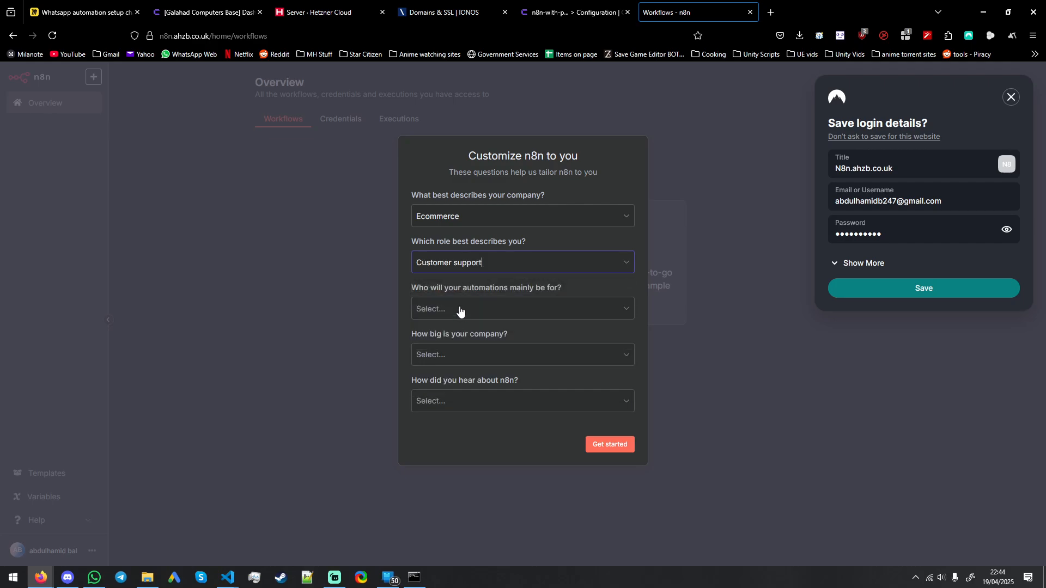
{"action": "left_click", "coordinate": [459, 308]}
{"action": "left_click", "coordinate": [451, 339]}
{"action": "left_click", "coordinate": [452, 354]}
{"action": "left_click", "coordinate": [453, 378]}
{"action": "left_click", "coordinate": [463, 403]}
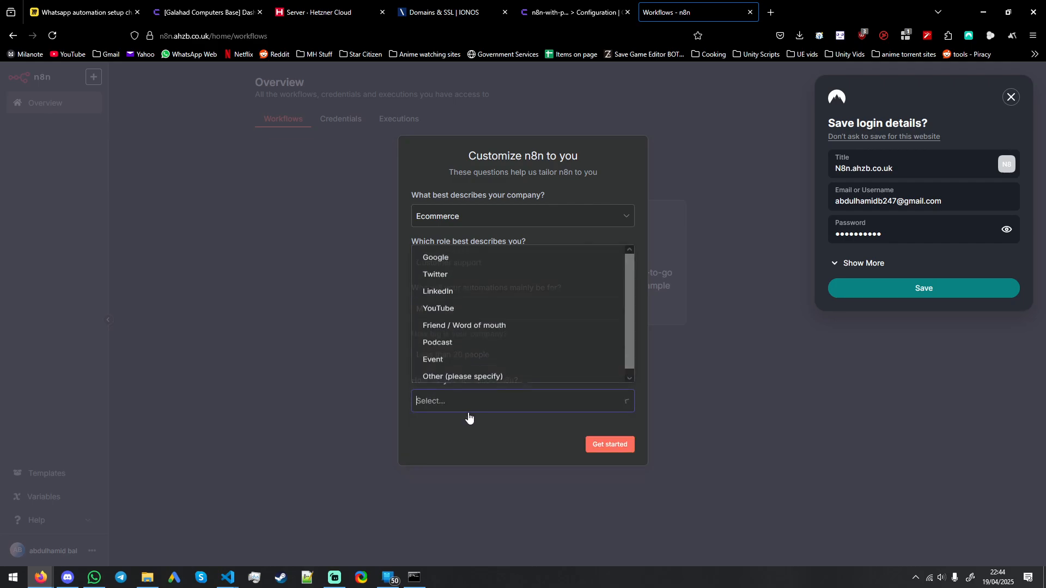
{"action": "left_click", "coordinate": [457, 290]}
{"action": "left_click", "coordinate": [610, 444]}
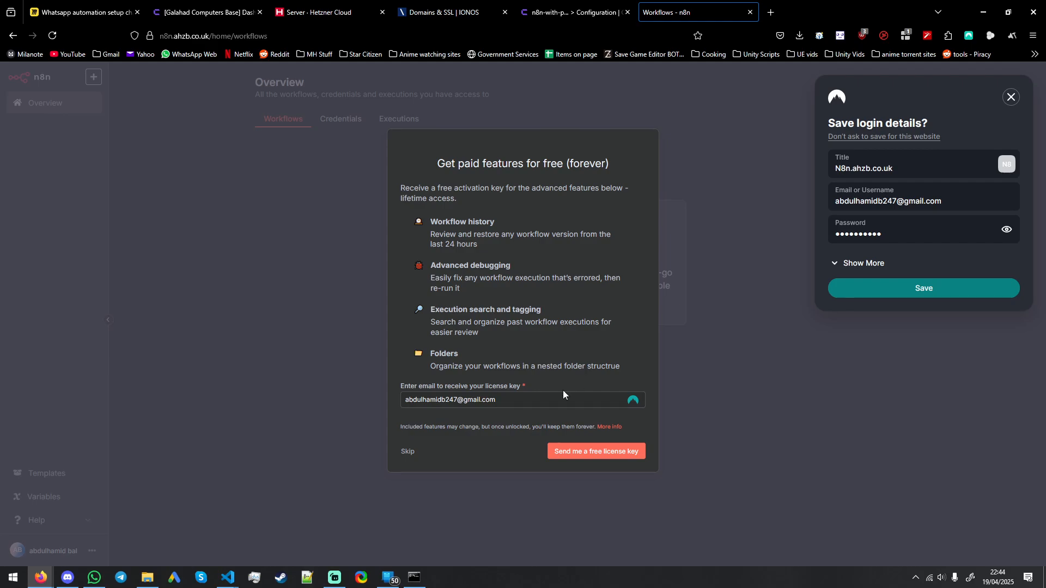
Step: Request the free n8n license key by email and request it again from the Usage and plan settings
{"action": "left_click", "coordinate": [609, 454]}
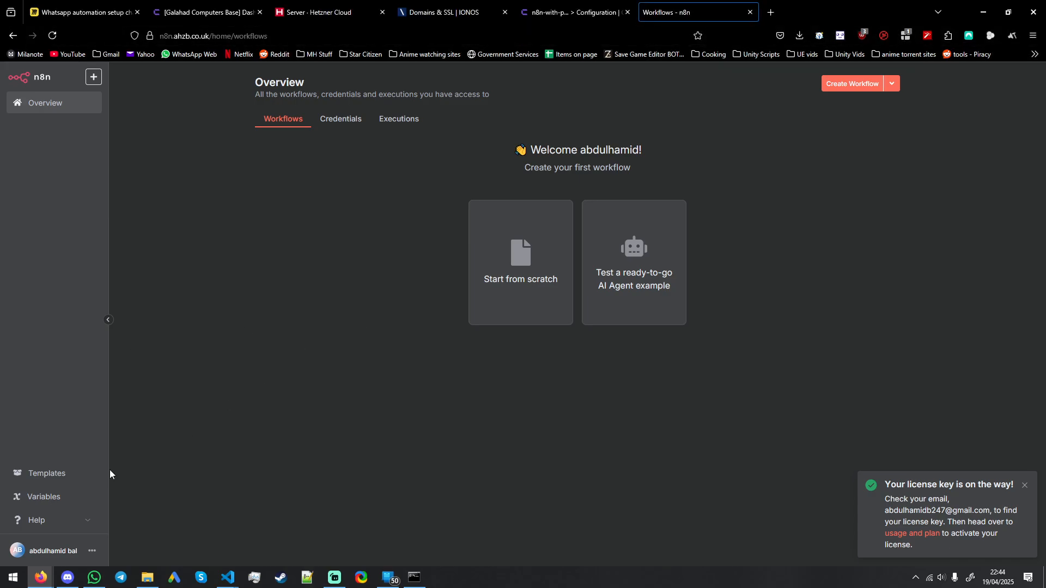
{"action": "left_click", "coordinate": [911, 534]}
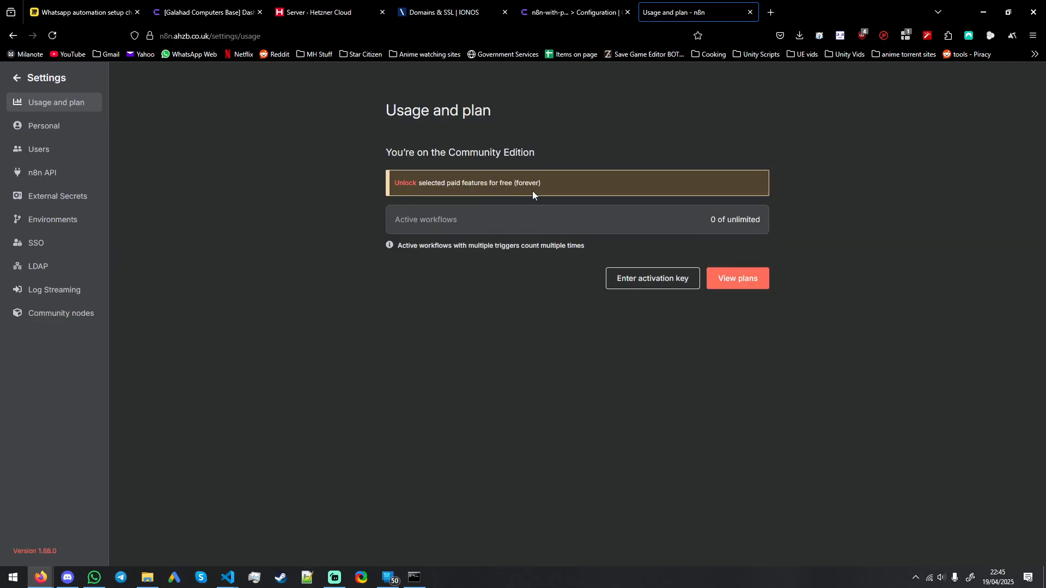
{"action": "left_click", "coordinate": [402, 183]}
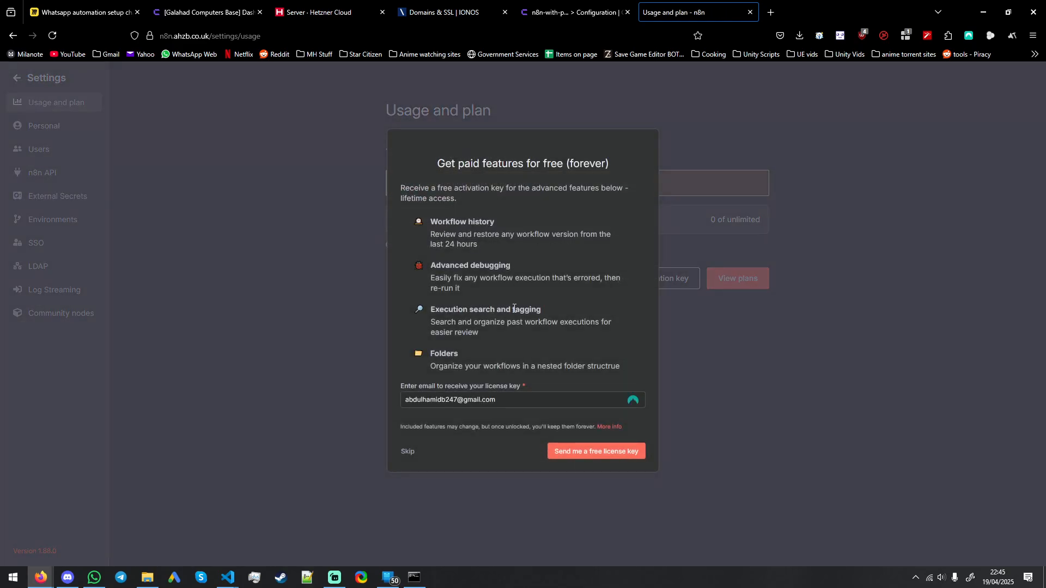
{"action": "left_click", "coordinate": [506, 397]}
{"action": "left_click", "coordinate": [623, 454]}
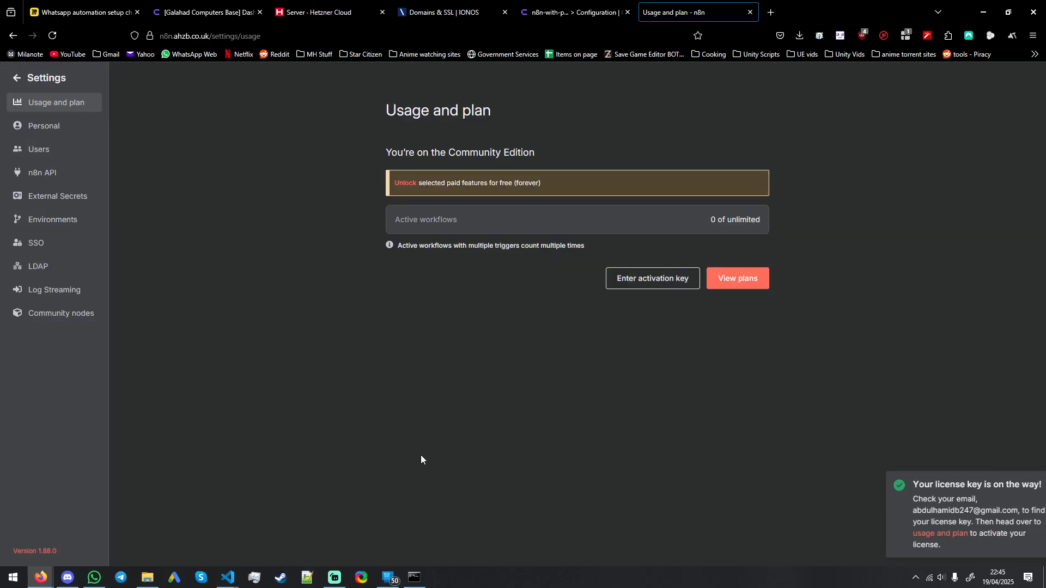
Step: Paste the license activation key in the n8n usage and plan settings and activate it
{"action": "left_click", "coordinate": [653, 278]}
{"action": "key", "text": "ctrl+v"}
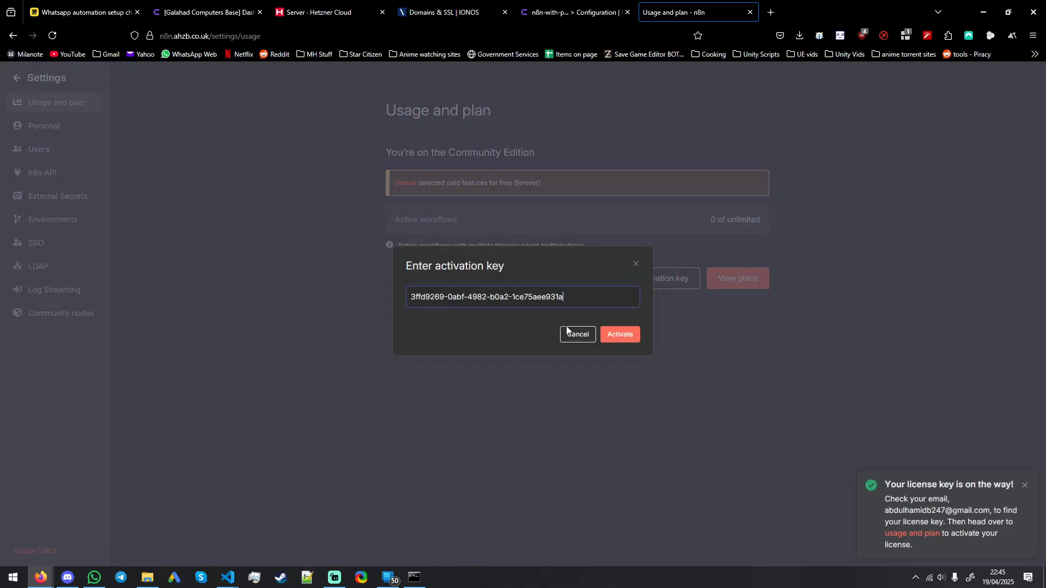
{"action": "left_click", "coordinate": [625, 335]}
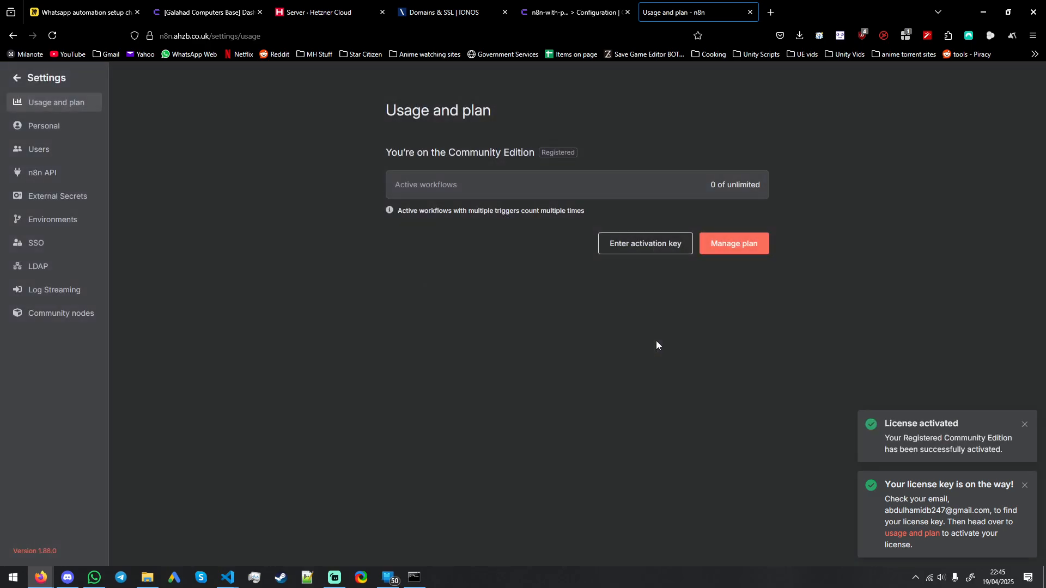
Step: View the personal settings, return to the workflows overview and start a new workflow from scratch
{"action": "left_click", "coordinate": [66, 131]}
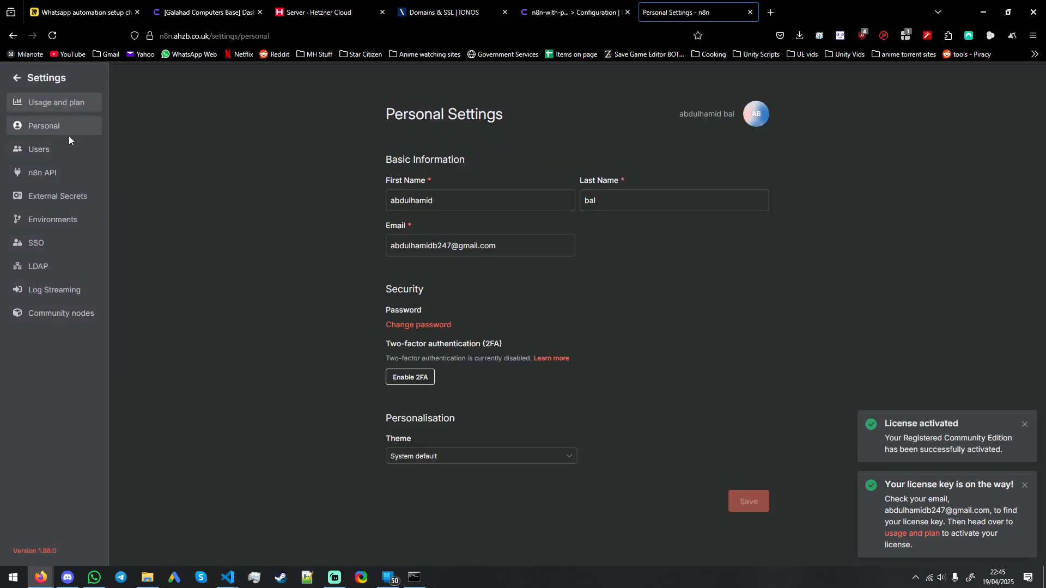
{"action": "left_click", "coordinate": [16, 78]}
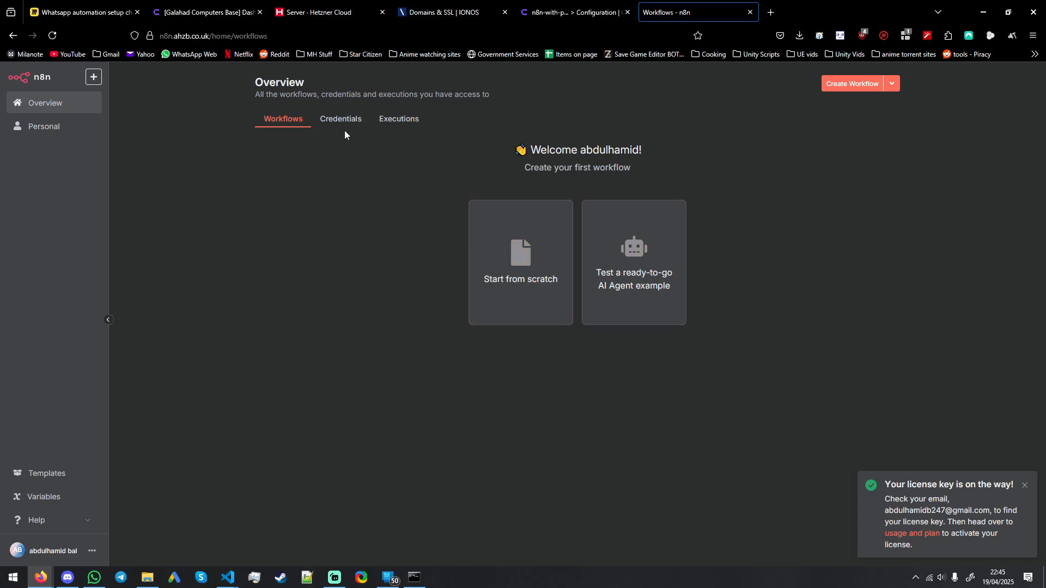
{"action": "left_click", "coordinate": [542, 266]}
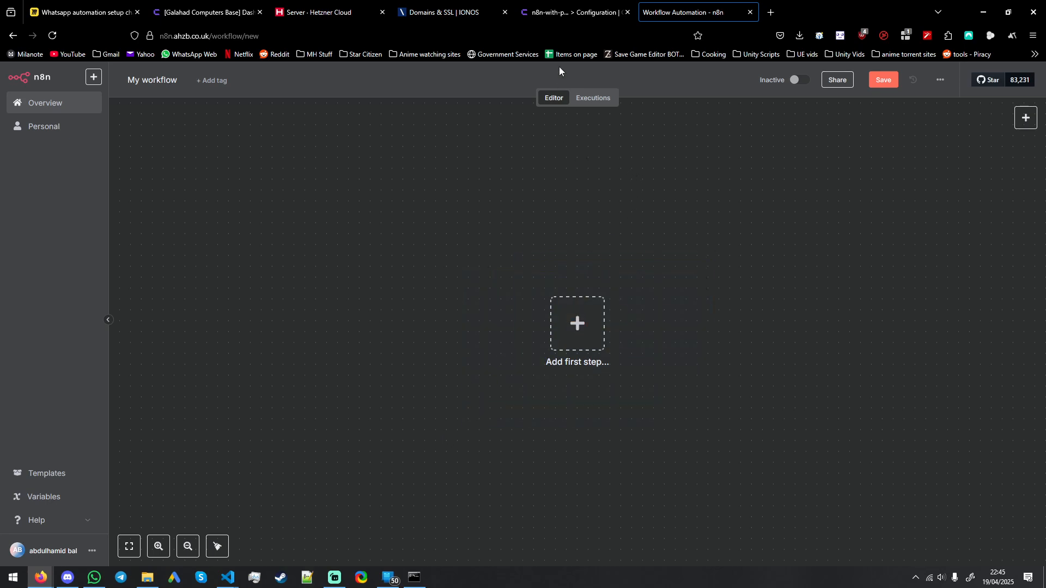
Step: Review the n8n service configuration, the other Coolify dashboard, the IONOS subdomains of ahzb.co.uk and the Hetzner server list
{"action": "left_click", "coordinate": [569, 12]}
{"action": "left_click", "coordinate": [703, 12]}
{"action": "left_click_drag", "start_coordinate": [647, 203], "coordinate": [518, 177]}
{"action": "left_click", "coordinate": [572, 12]}
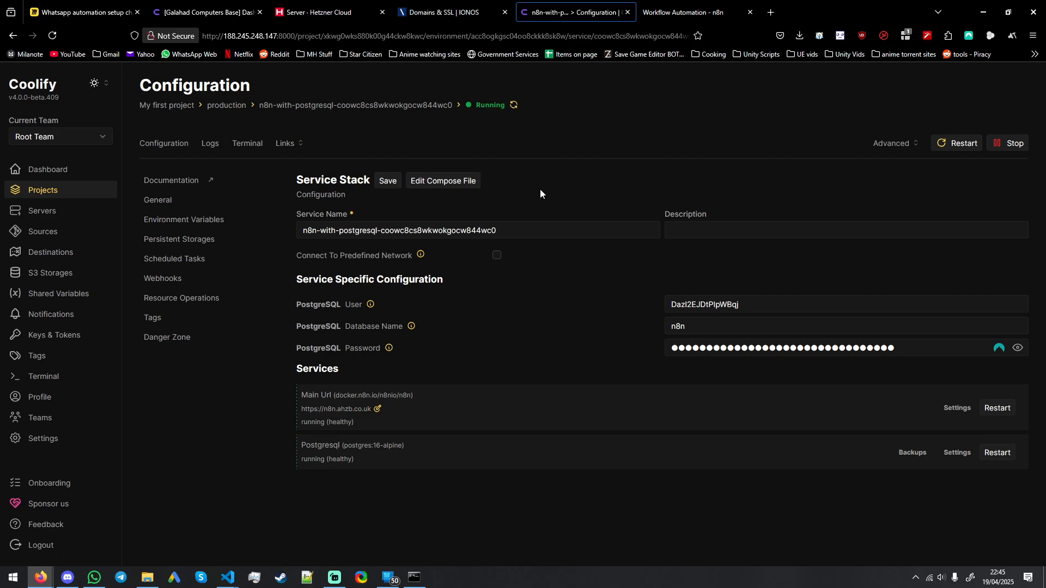
{"action": "left_click", "coordinate": [218, 12]}
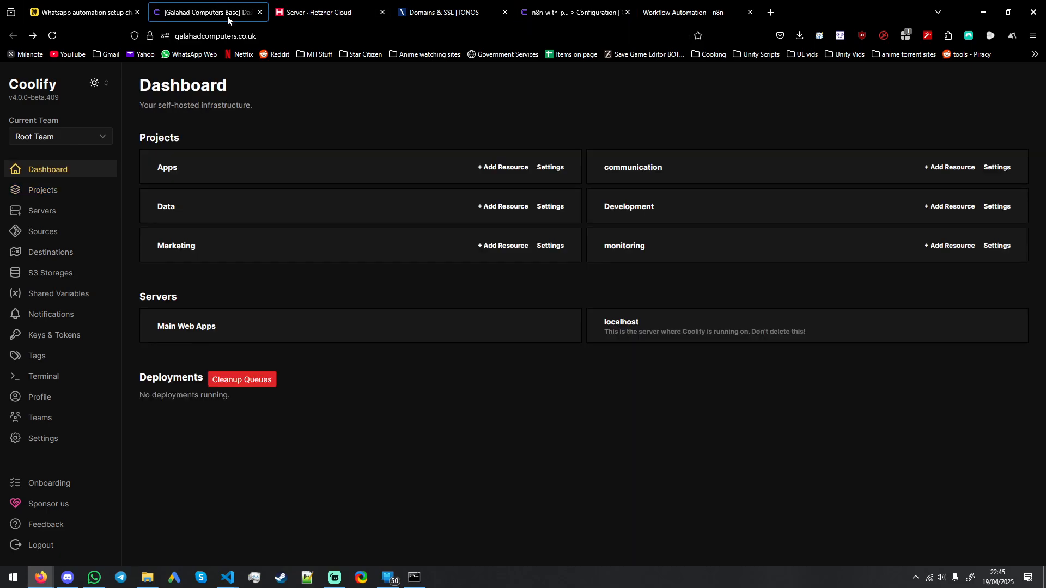
{"action": "left_click", "coordinate": [569, 12]}
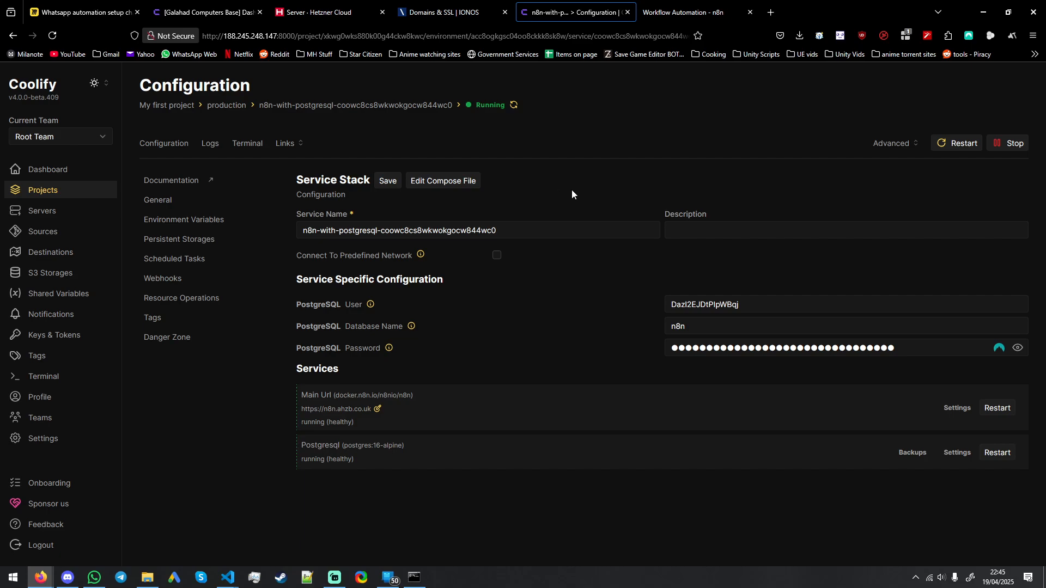
{"action": "left_click", "coordinate": [451, 10]}
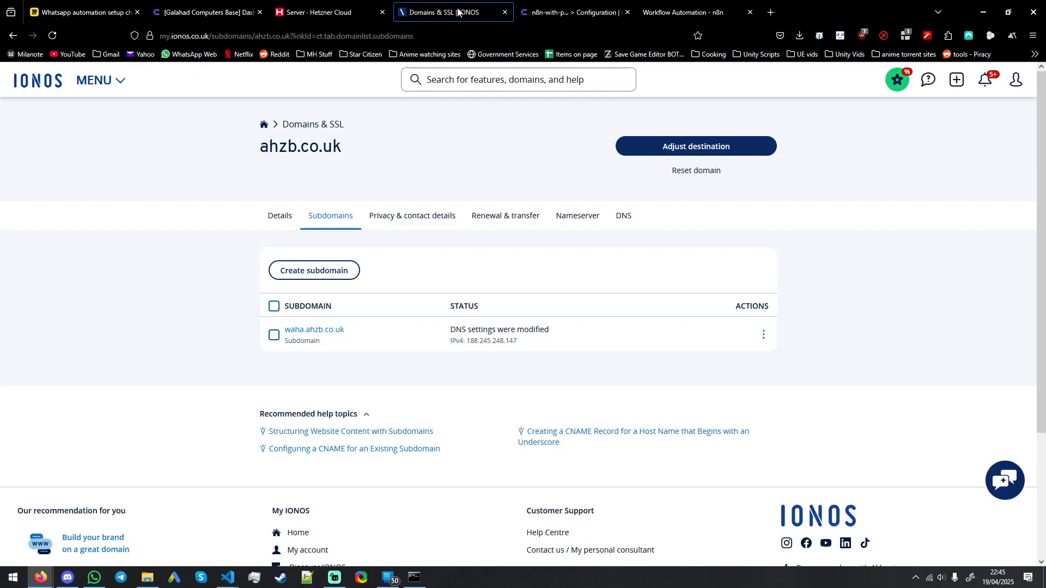
{"action": "left_click", "coordinate": [334, 9]}
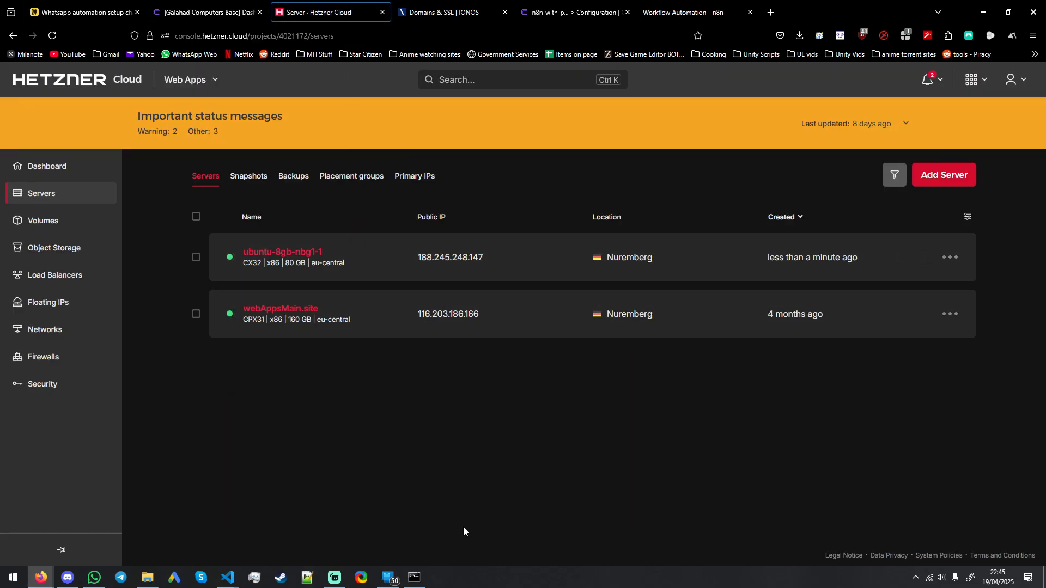
Step: Switch to the VS Code SSH terminal and list all files in the root home directory with ls -ls -a
{"action": "mouse_move", "coordinate": [228, 578]}
{"action": "left_click", "coordinate": [258, 528]}
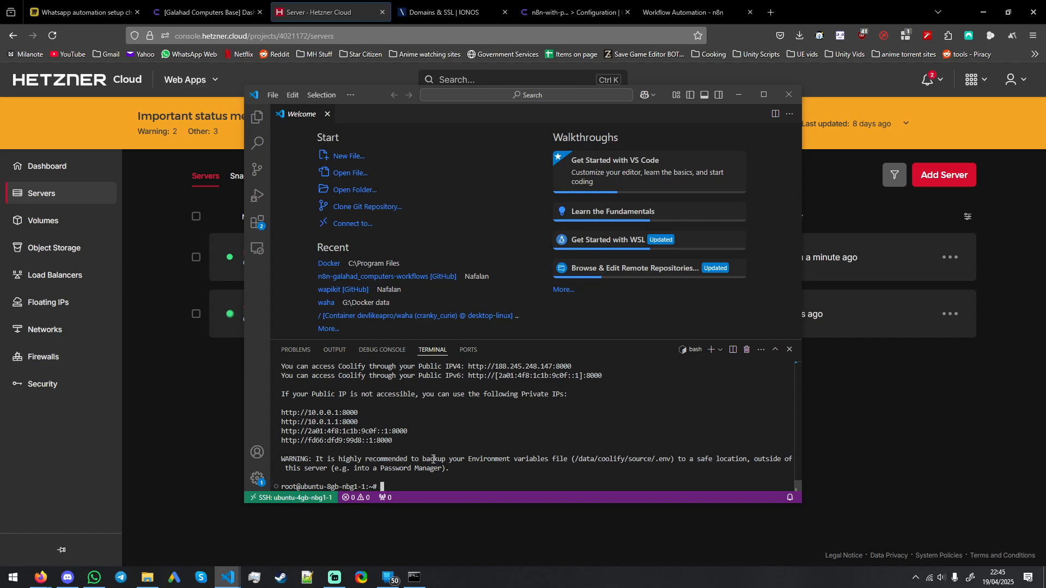
{"action": "type", "text": "ls -ls -a"}
{"action": "key", "text": "Return"}
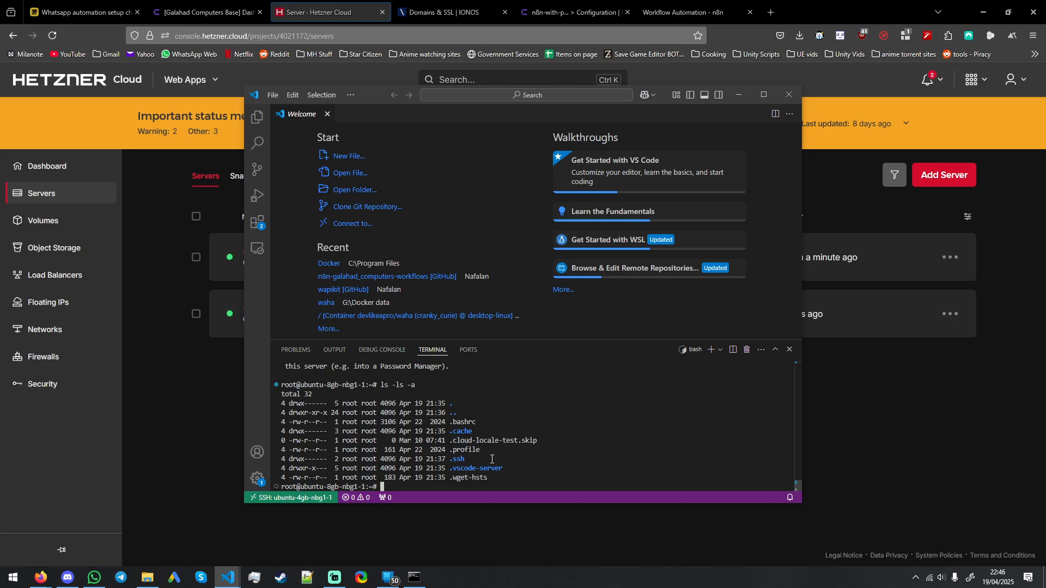
Step: List .profile with ls, and list all home directory files again with ls -ls -a
{"action": "type", "text": "ls .profile"}
{"action": "key", "text": "Return"}
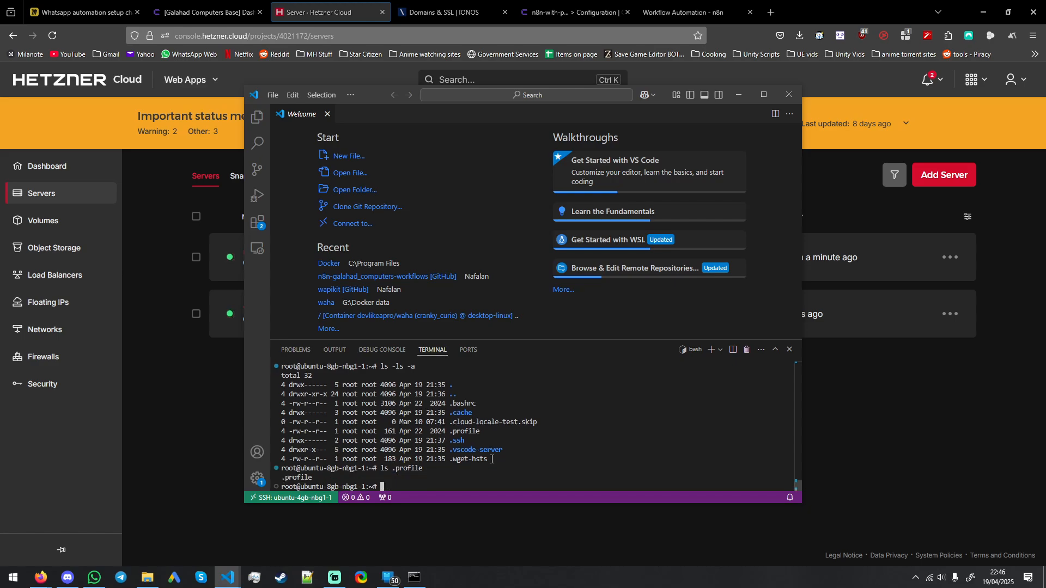
{"action": "type", "text": "ls -ls -a"}
{"action": "key", "text": "Return"}
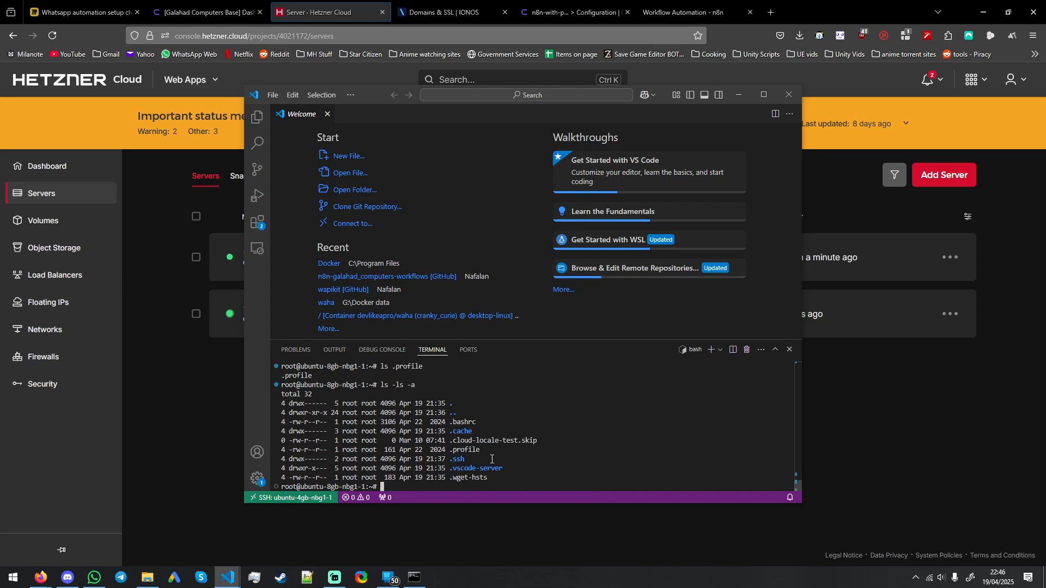
Step: Run ls .profile once more in the home directory
{"action": "type", "text": ".prof"}
{"action": "key", "text": "BackSpace"}
{"action": "key", "text": "BackSpace"}
{"action": "key", "text": "BackSpace"}
{"action": "key", "text": "BackSpace"}
{"action": "key", "text": "BackSpace"}
{"action": "type", "text": "l"}
{"action": "key", "text": "BackSpace"}
{"action": "type", "text": "ls .profile"}
{"action": "key", "text": "Return"}
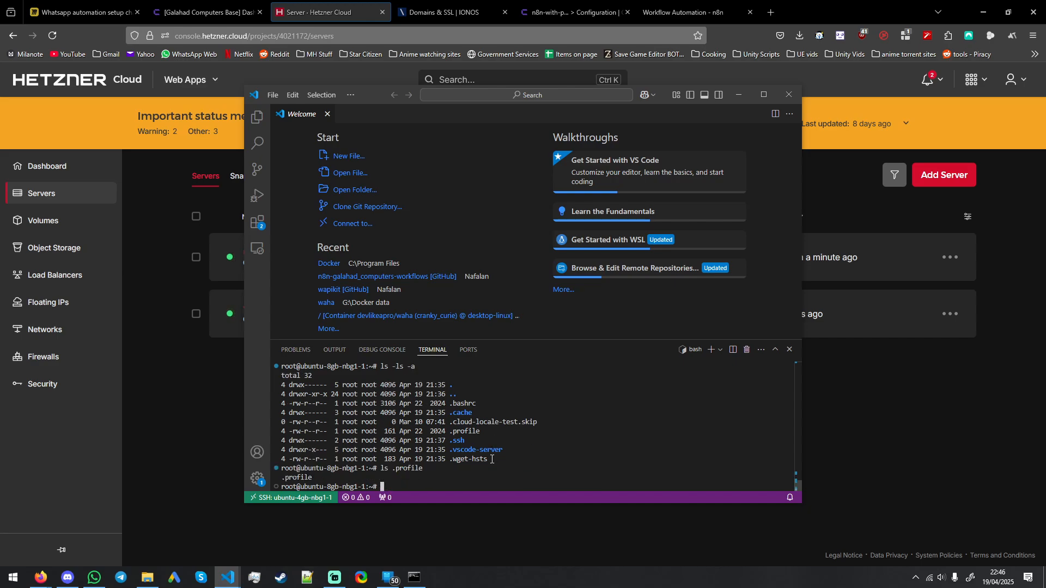
Step: Try to change into .profile with cd
{"action": "type", "text": "cd .profile"}
{"action": "key", "text": "Return"}
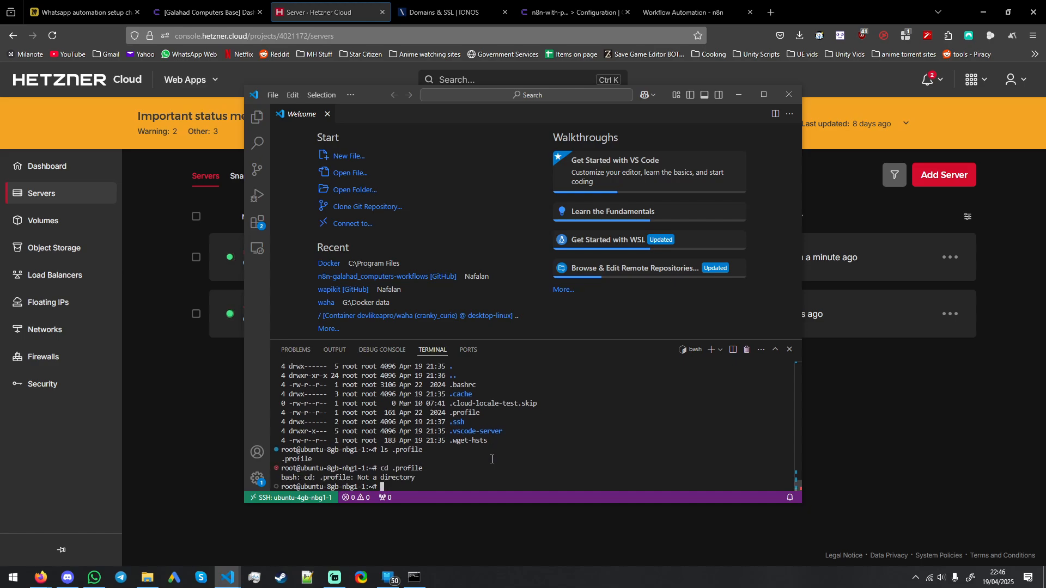
Step: Change into the .ssh directory with cd .ssh
{"action": "type", "text": "cd"}
{"action": "key", "text": "BackSpace"}
{"action": "key", "text": "BackSpace"}
{"action": "key", "text": "BackSpace"}
{"action": "key", "text": "Up"}
{"action": "key", "text": "BackSpace"}
{"action": "key", "text": "BackSpace"}
{"action": "key", "text": "BackSpace"}
{"action": "key", "text": "BackSpace"}
{"action": "key", "text": "BackSpace"}
{"action": "key", "text": "BackSpace"}
{"action": "key", "text": "BackSpace"}
{"action": "type", "text": "ssh"}
{"action": "key", "text": "Return"}
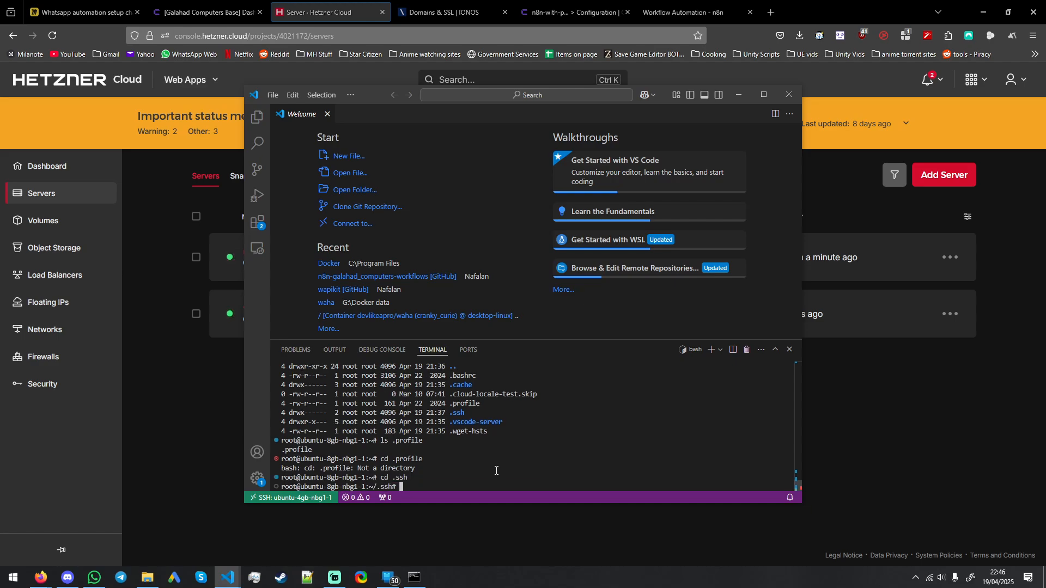
Step: List all files in the .ssh directory with ls -ls -a
{"action": "type", "text": "ls -ls -a"}
{"action": "key", "text": "Return"}
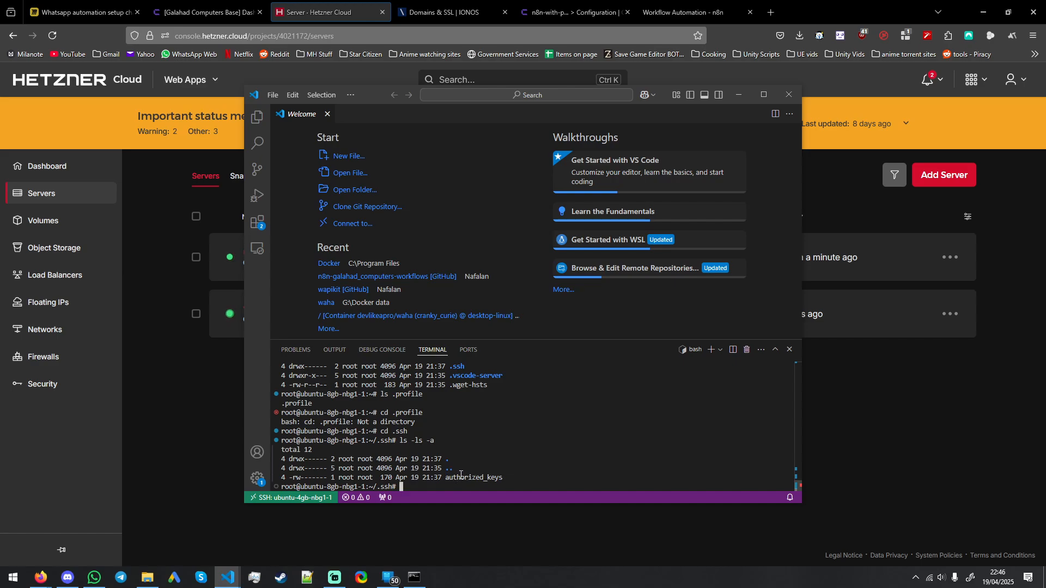
{"action": "type", "text": "nano authorized"}
{"action": "key", "text": "Home"}
{"action": "left_click_drag", "start_coordinate": [487, 486], "coordinate": [348, 484]}
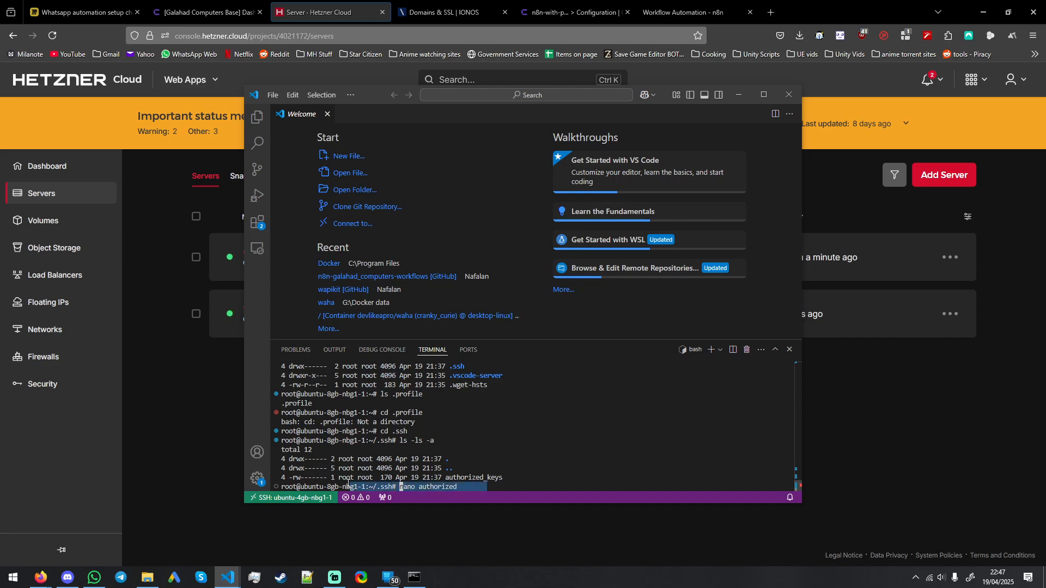
{"action": "left_click", "coordinate": [528, 483]}
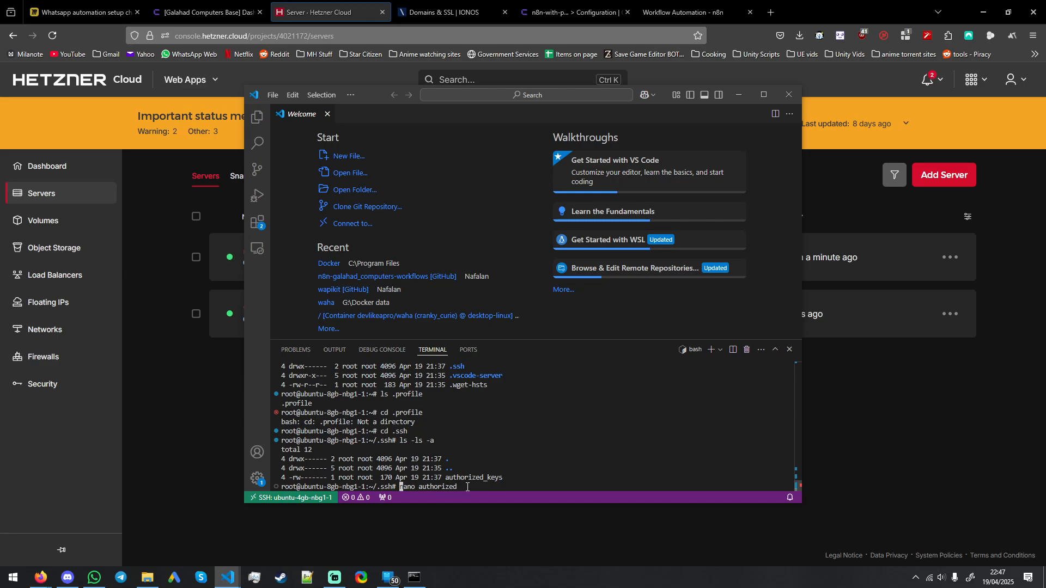
{"action": "key", "text": "Right"}
{"action": "key", "text": "Right"}
{"action": "key", "text": "Right"}
{"action": "key", "text": "Right"}
{"action": "key", "text": "Right"}
{"action": "key", "text": "Right"}
{"action": "key", "text": "Right"}
{"action": "key", "text": "Right"}
{"action": "key", "text": "Right"}
{"action": "key", "text": "Right"}
{"action": "key", "text": "Right"}
{"action": "key", "text": "Right"}
{"action": "key", "text": "Right"}
{"action": "key", "text": "Right"}
{"action": "key", "text": "Right"}
{"action": "key", "text": "BackSpace"}
{"action": "key", "text": "BackSpace"}
{"action": "key", "text": "BackSpace"}
{"action": "key", "text": "BackSpace"}
{"action": "key", "text": "BackSpace"}
{"action": "key", "text": "BackSpace"}
{"action": "key", "text": "BackSpace"}
{"action": "key", "text": "BackSpace"}
{"action": "key", "text": "BackSpace"}
{"action": "key", "text": "BackSpace"}
{"action": "key", "text": "BackSpace"}
{"action": "key", "text": "BackSpace"}
{"action": "key", "text": "BackSpace"}
{"action": "key", "text": "BackSpace"}
{"action": "key", "text": "BackSpace"}
{"action": "scroll", "coordinate": [505, 481], "scroll_direction": "up", "scroll_amount": 2}
{"action": "scroll", "coordinate": [505, 477], "scroll_direction": "down", "scroll_amount": 2}
Step: Switch back to the Hetzner console, open the ubuntu-8gb-nbg1-1 server and try to rename it main-apps-testing
{"action": "left_click", "coordinate": [828, 440]}
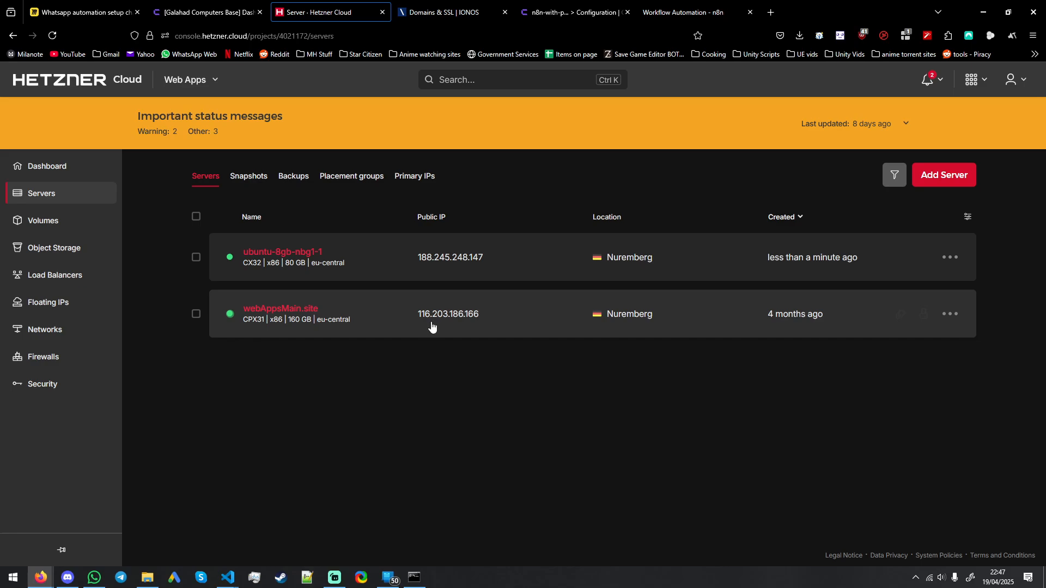
{"action": "left_click", "coordinate": [312, 253]}
{"action": "left_click", "coordinate": [344, 175]}
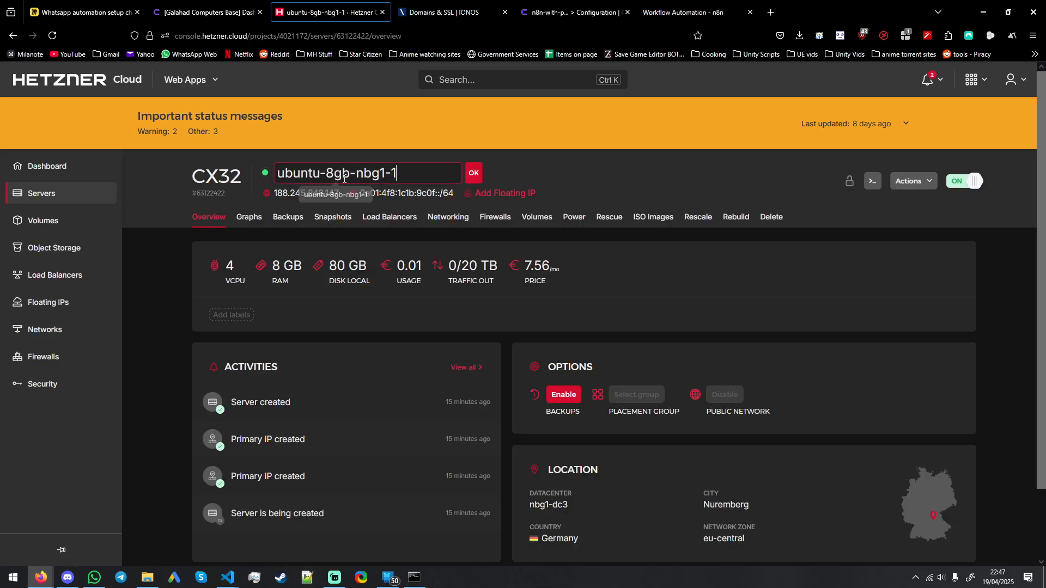
{"action": "key", "text": "ctrl+a"}
{"action": "type", "text": "main"}
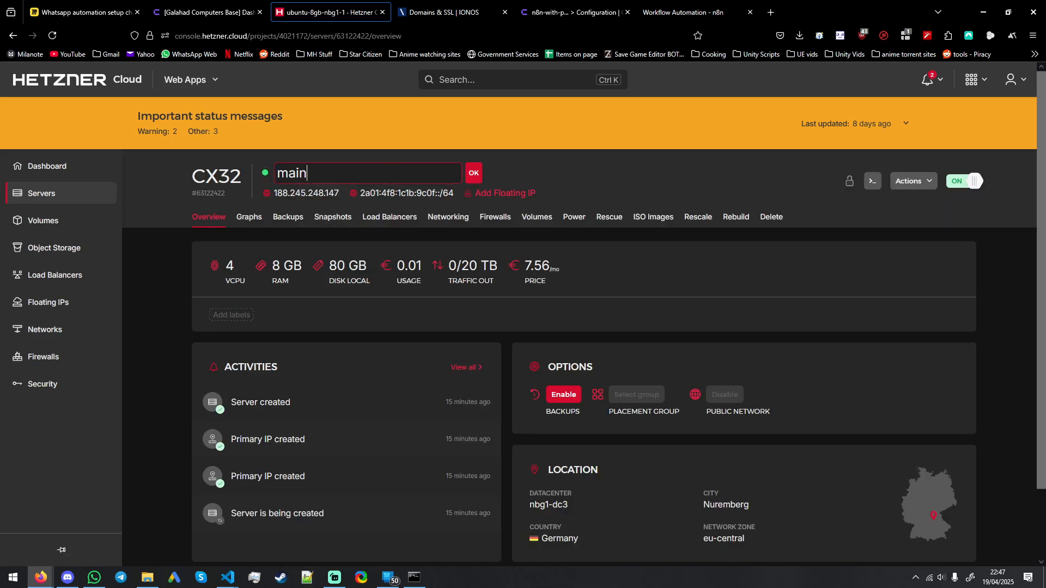
{"action": "type", "text": "-apps-"}
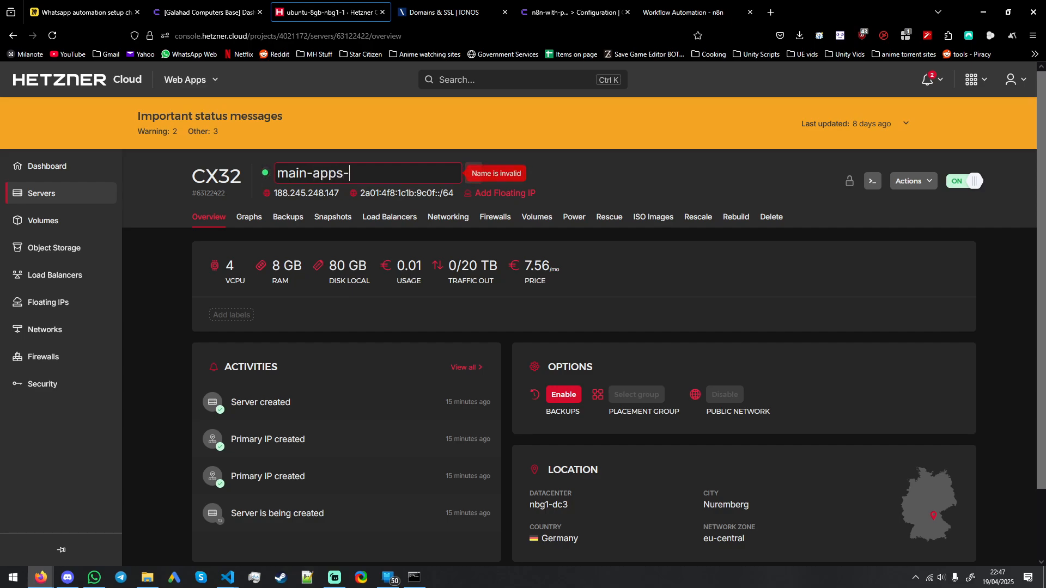
{"action": "type", "text": "testing"}
{"action": "left_click", "coordinate": [479, 165]}
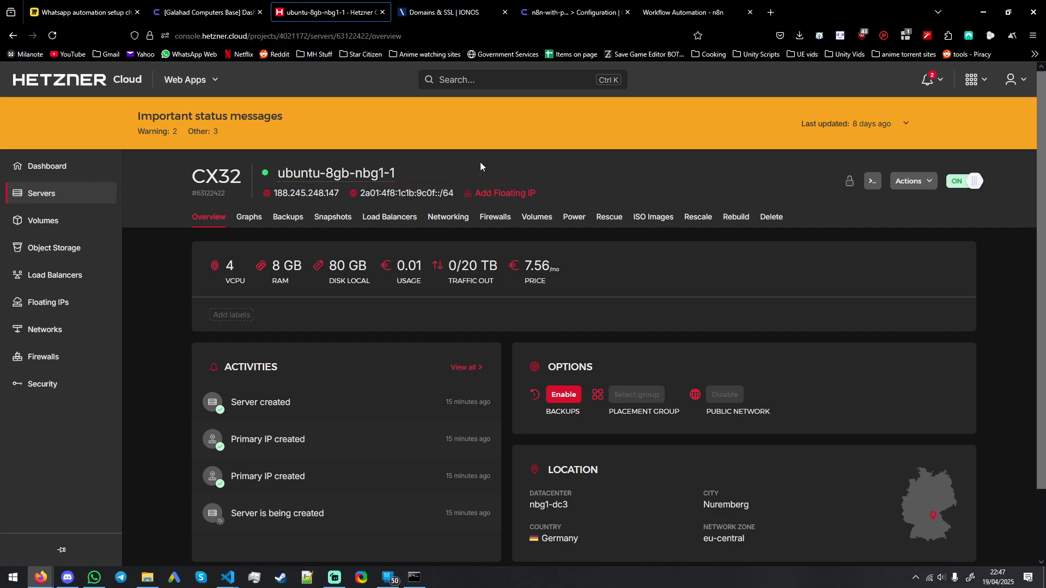
Step: Set the CX32 server's name to main-apps-testing and save it
{"action": "left_click", "coordinate": [374, 170]}
{"action": "key", "text": "ctrl+a"}
{"action": "type", "text": "mai"}
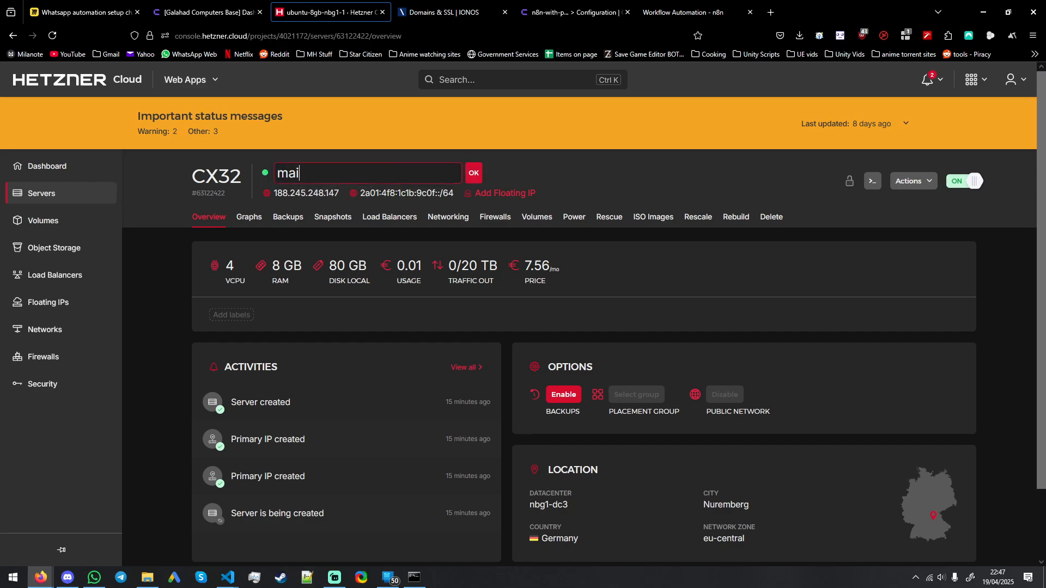
{"action": "type", "text": "n-apps-t"}
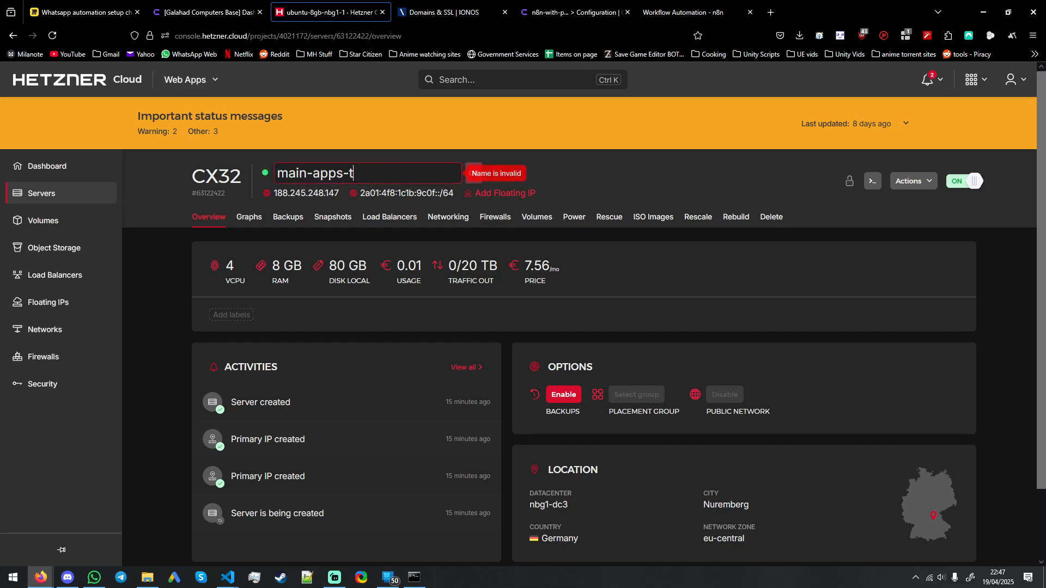
{"action": "type", "text": "esting"}
{"action": "left_click", "coordinate": [474, 173]}
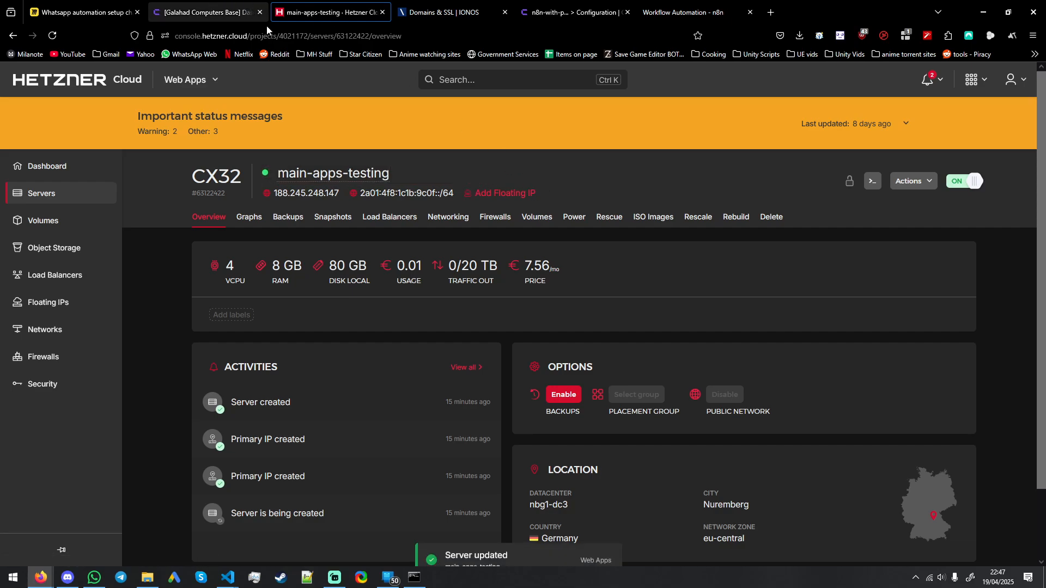
Step: Check the n8n workflow editor and return to the n8n service configuration in Coolify
{"action": "left_click", "coordinate": [444, 12]}
{"action": "left_click", "coordinate": [569, 12]}
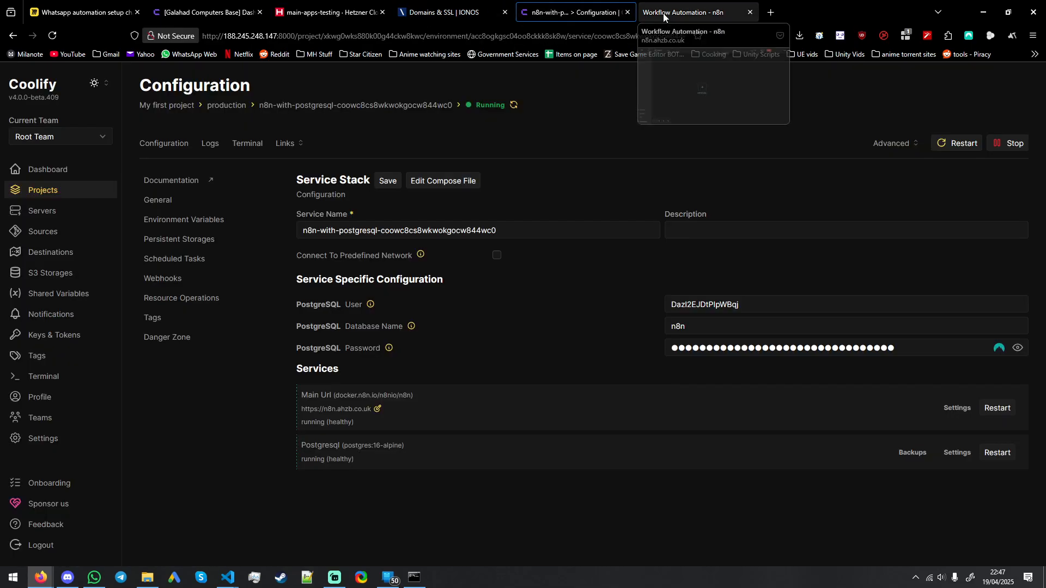
{"action": "left_click", "coordinate": [686, 12]}
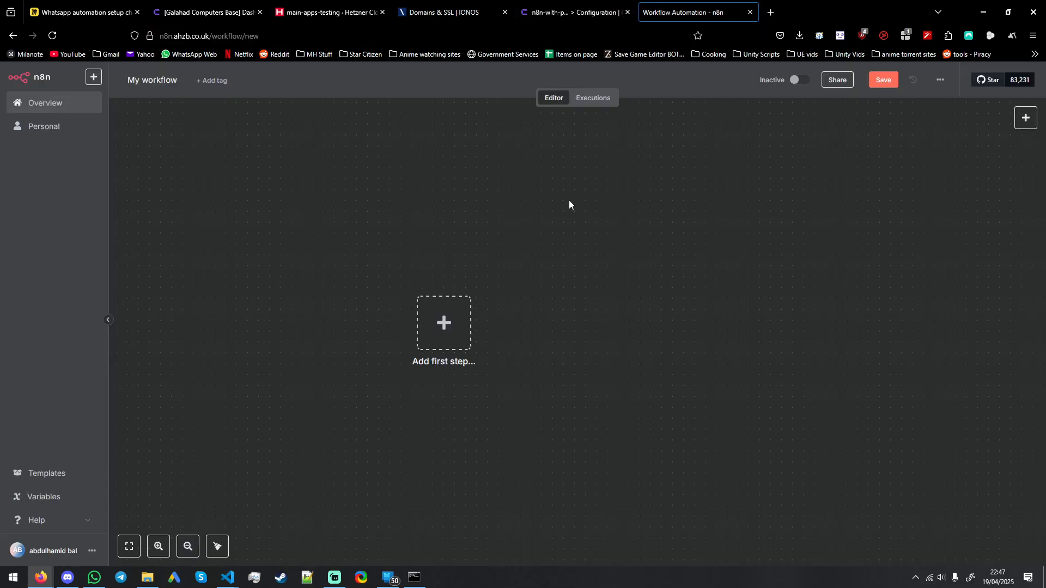
{"action": "left_click", "coordinate": [572, 12]}
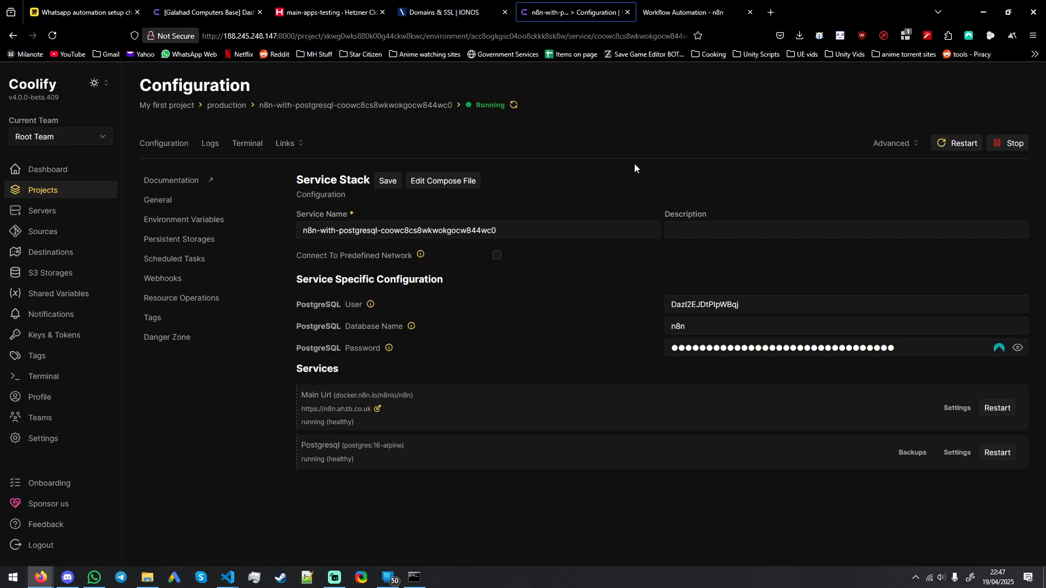